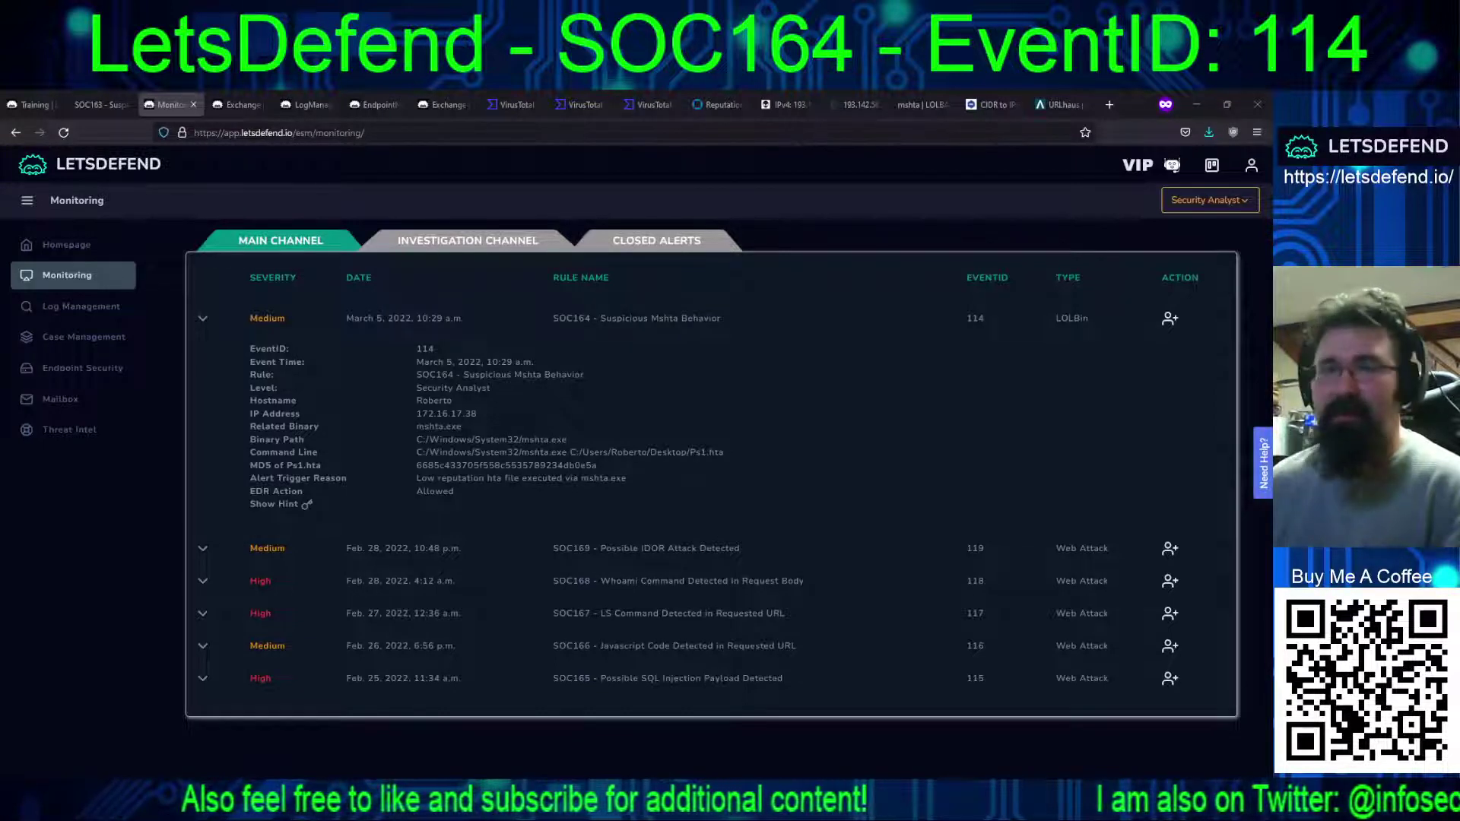
Review the Execute section of the LOLBAS page for Mshta.exe
left_click(921, 104)
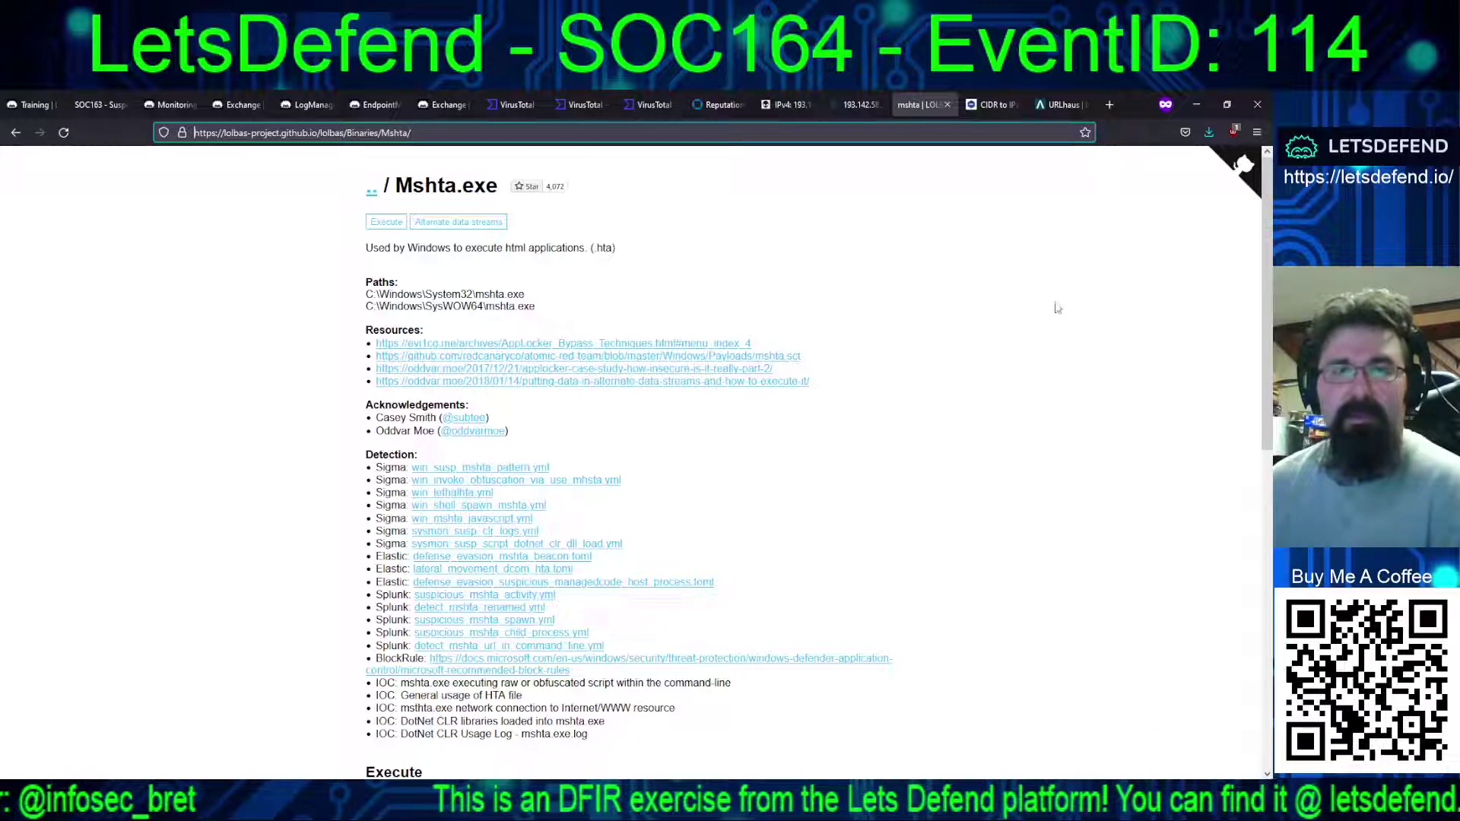
left_click(385, 222)
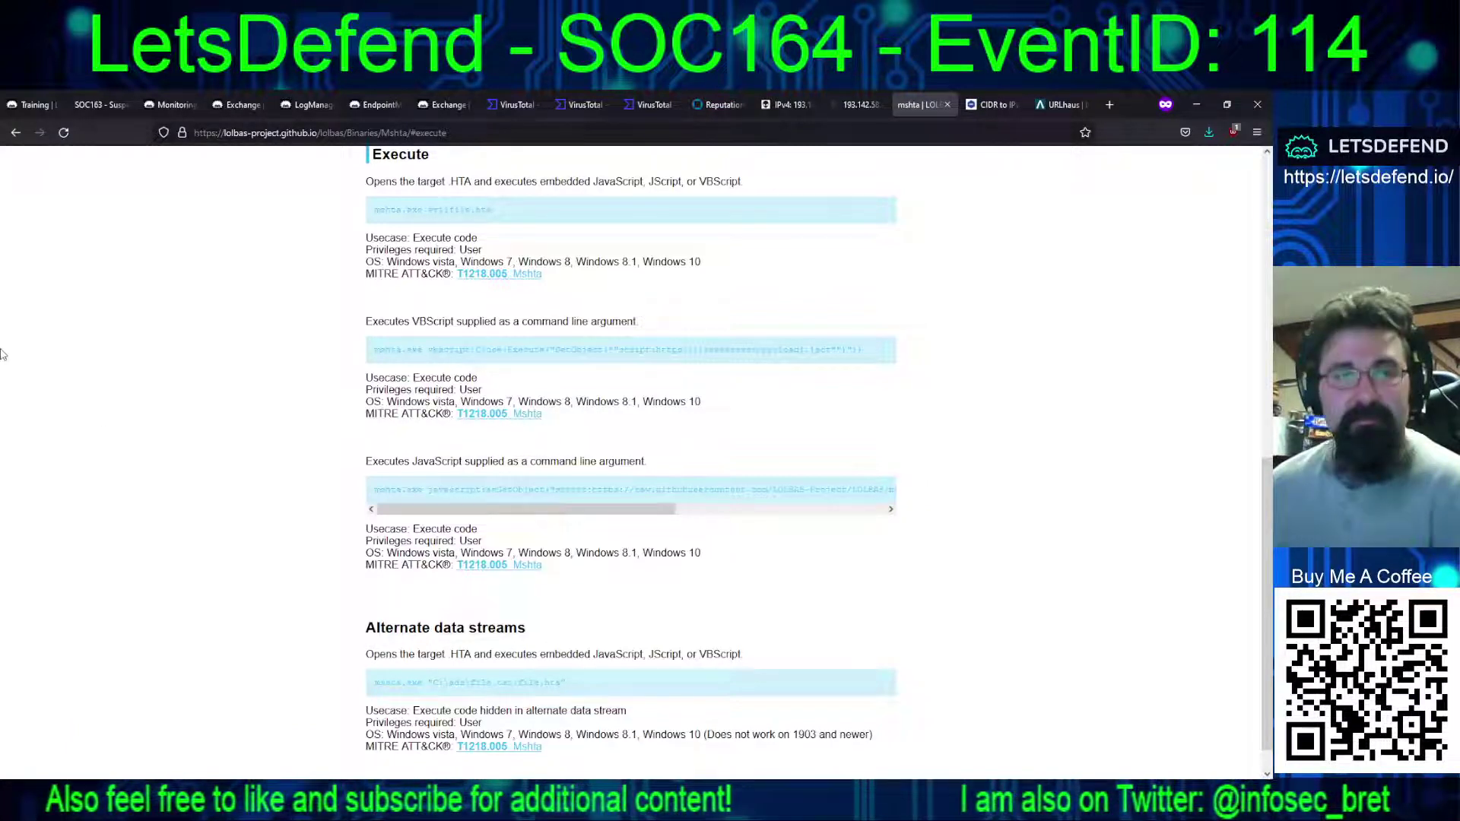
Look over the LetsDefend mailbox inbox and return to the SOC164 Suspicious Mshta Behavior alert details
left_click(443, 105)
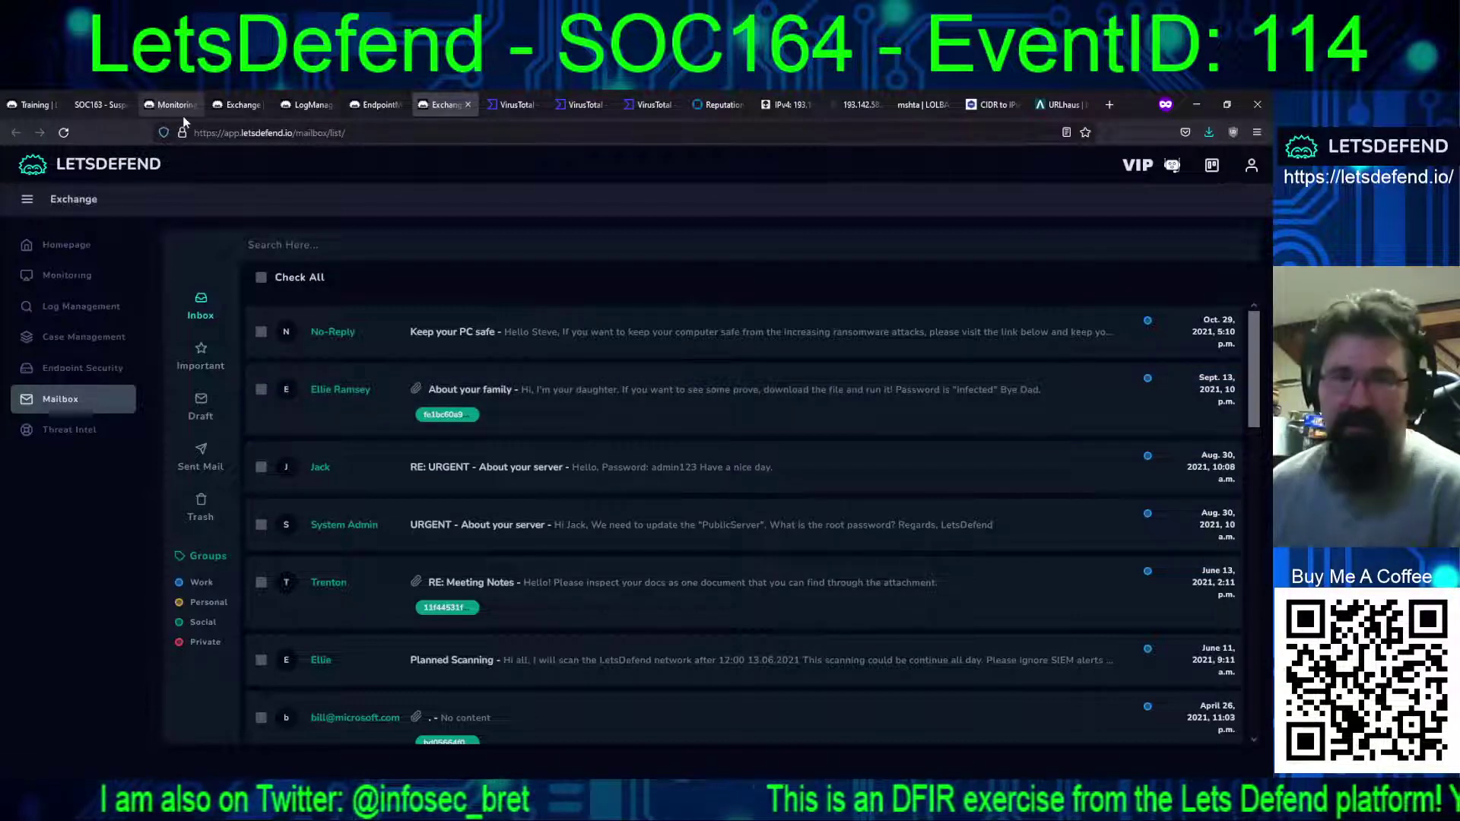
left_click(237, 105)
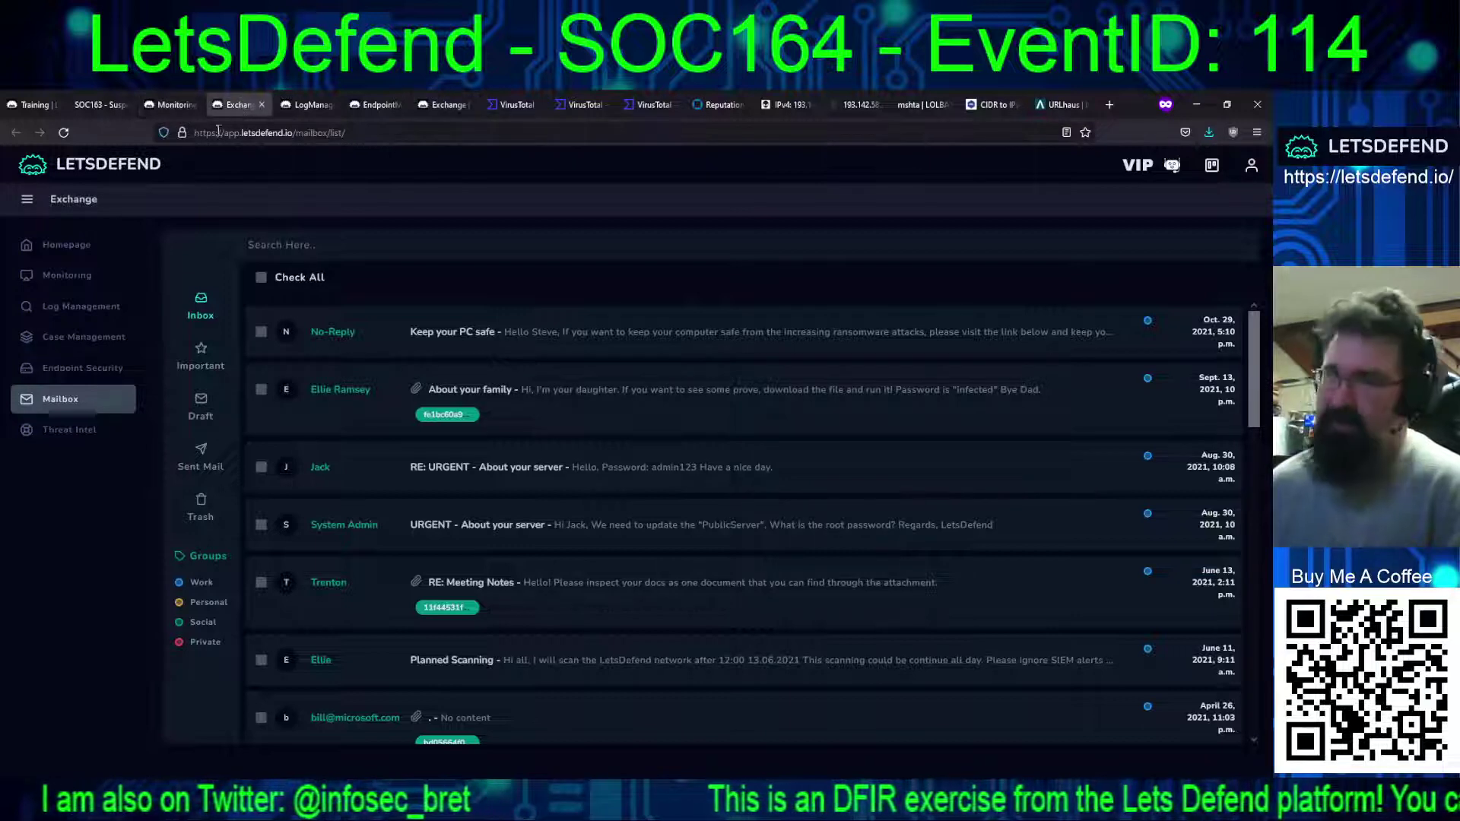
left_click(165, 103)
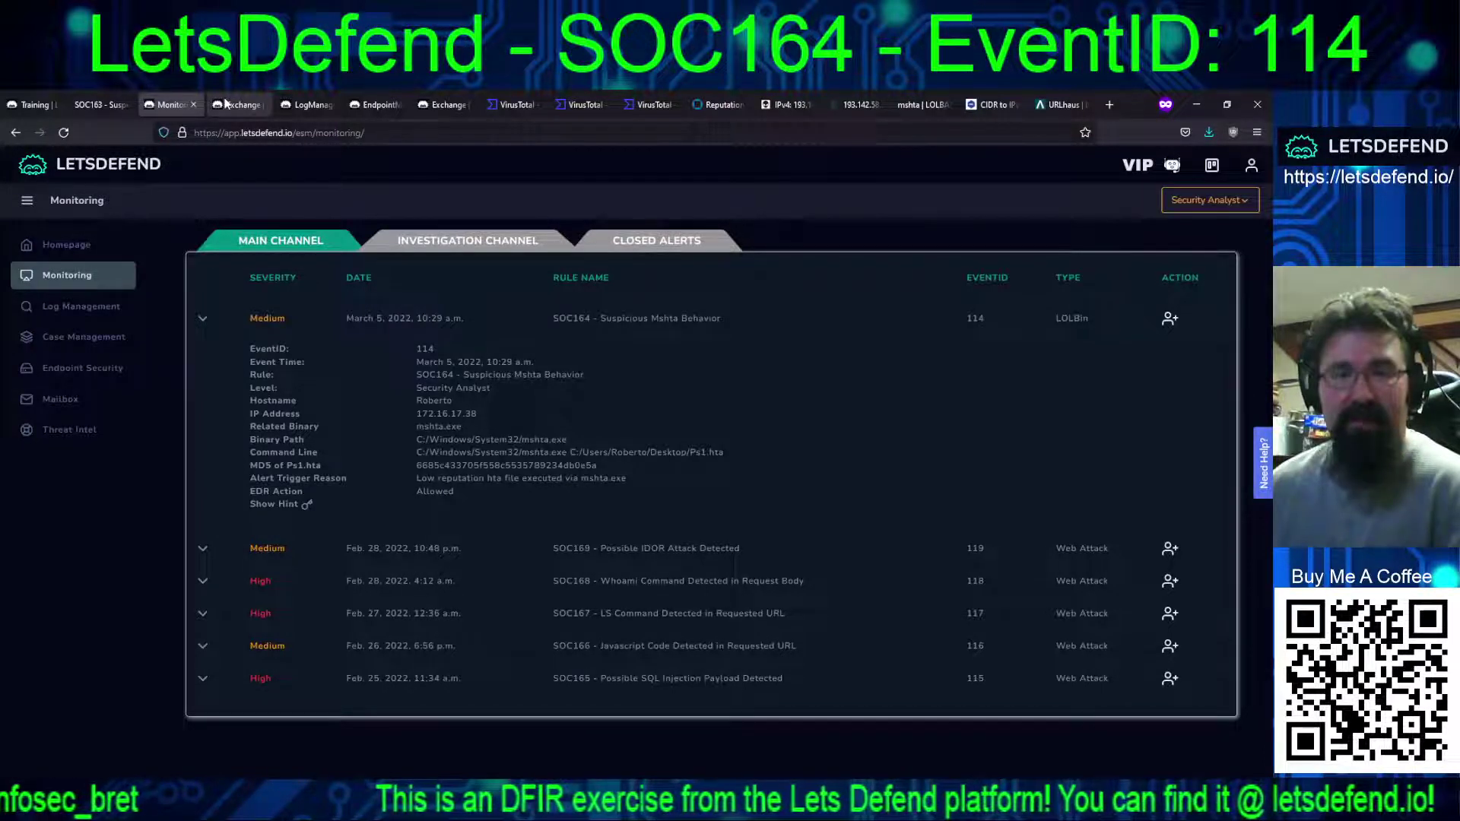
Examine the VirusTotal report for the Ps1.hta file hash, reading through its community comments
left_click(509, 111)
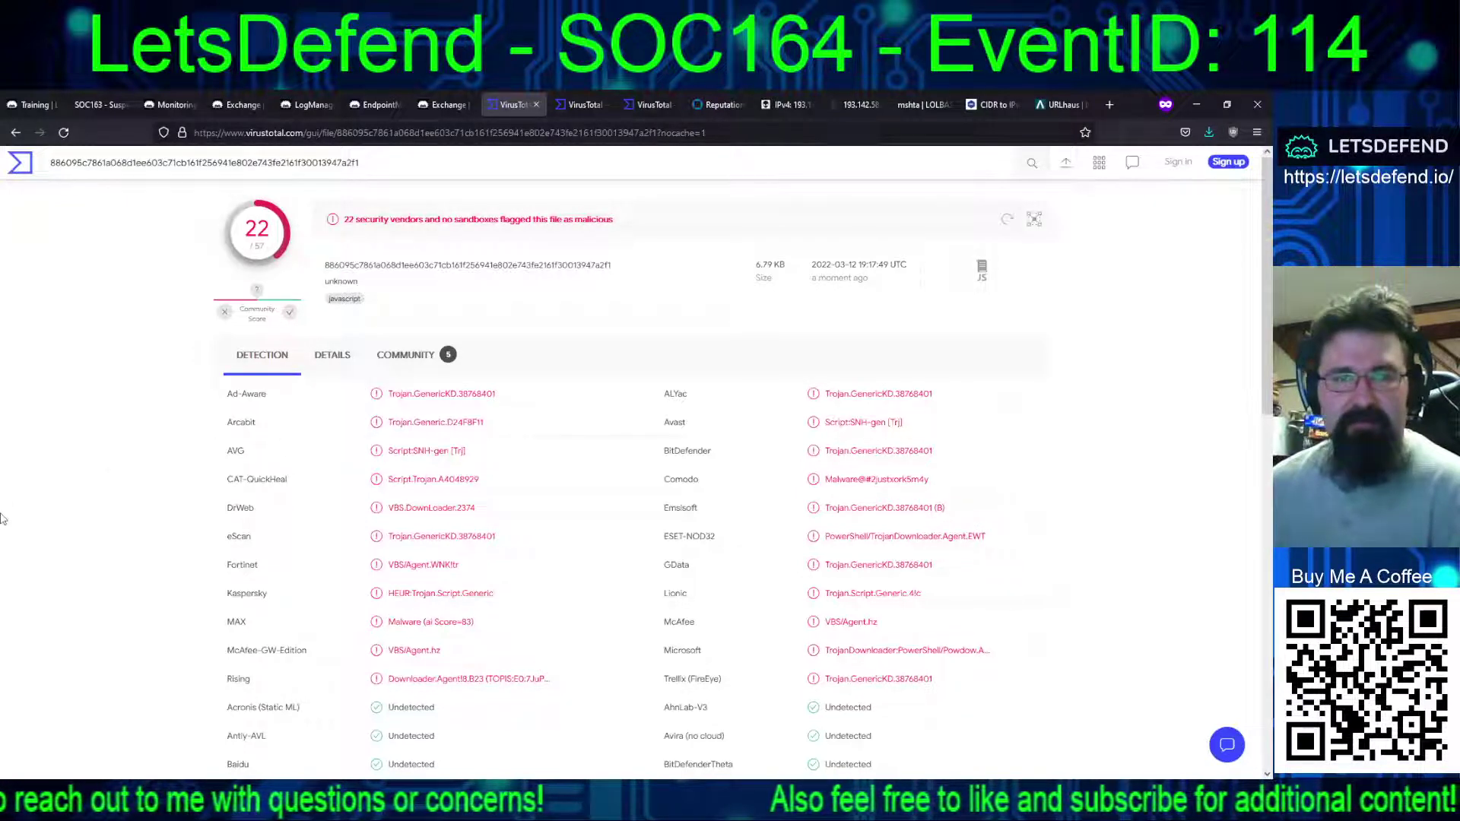
left_click(362, 365)
left_click(418, 364)
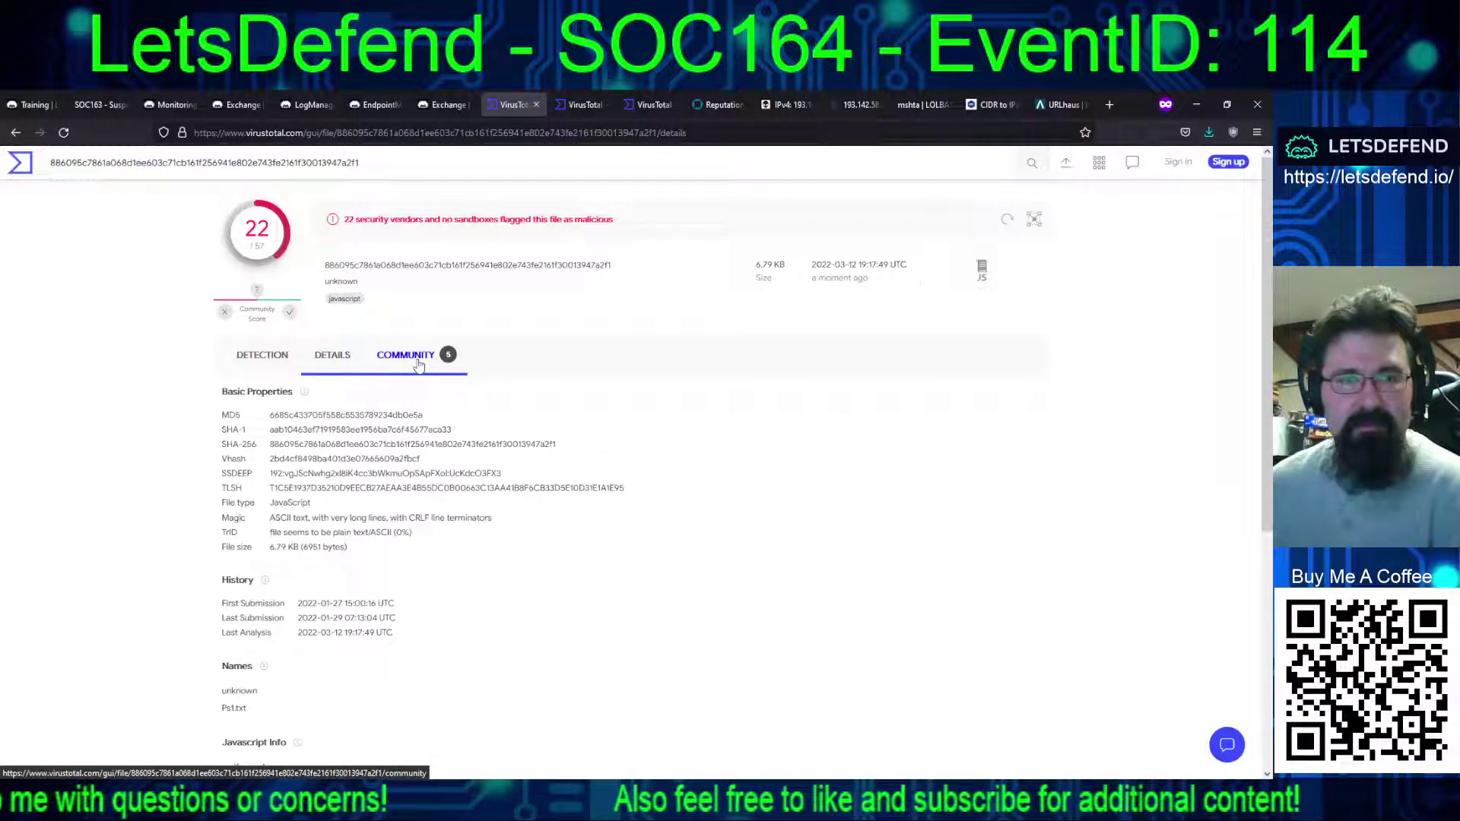
left_click(419, 364)
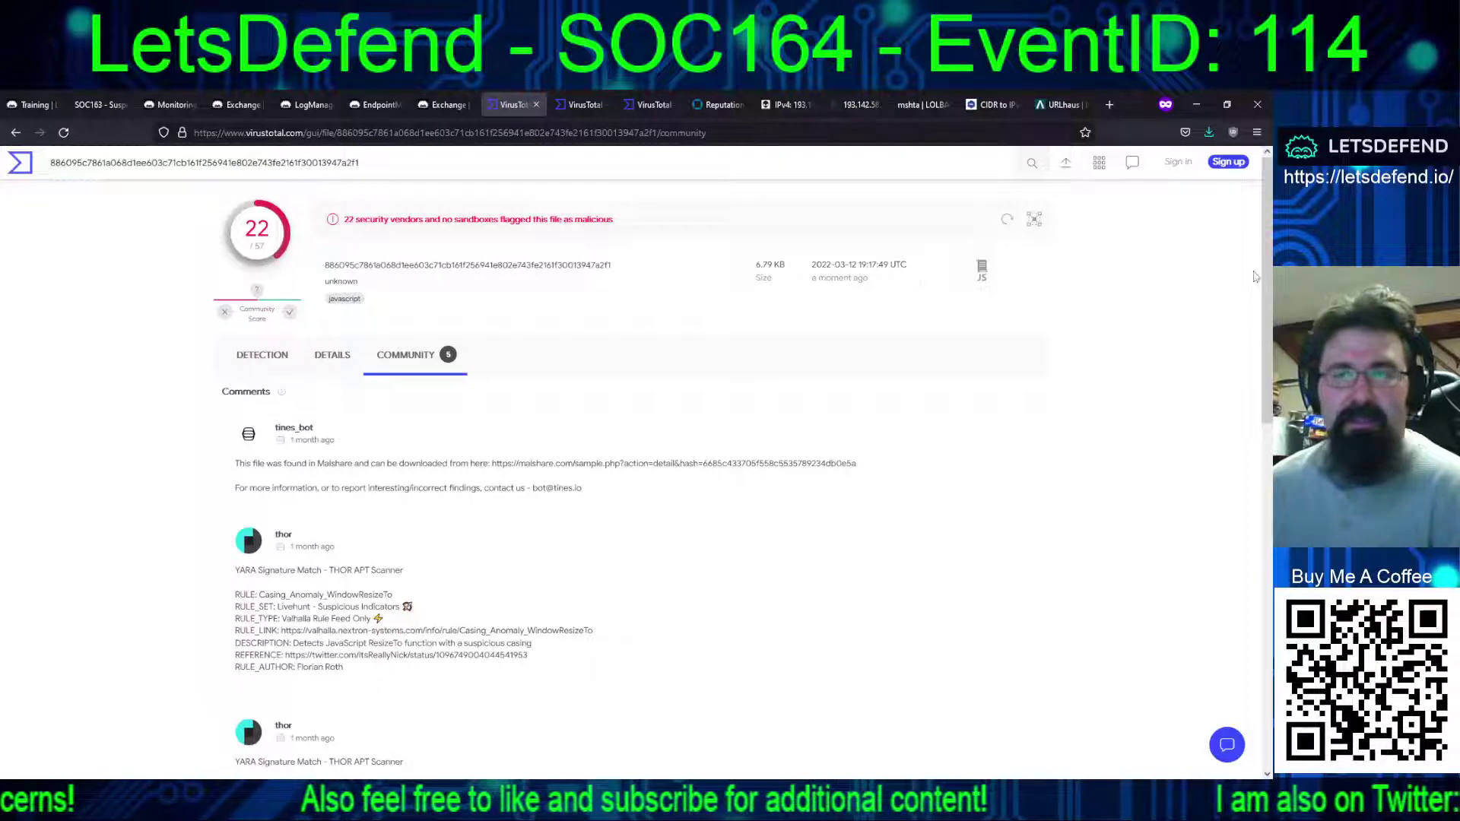
left_click_drag(1265, 270, 1256, 380)
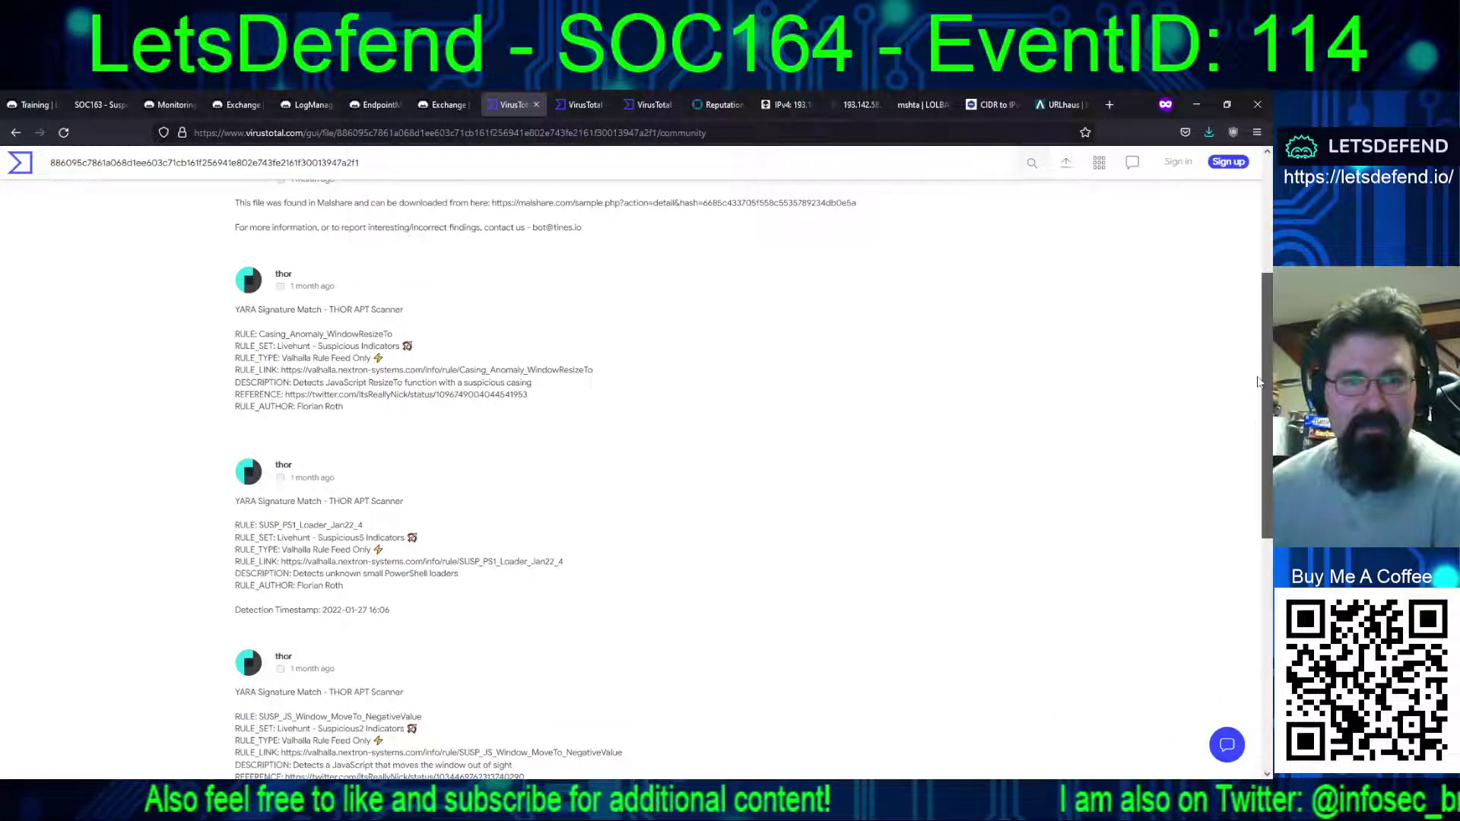
scroll(1232, 559, "down", 4)
scroll(1232, 559, "down", 3)
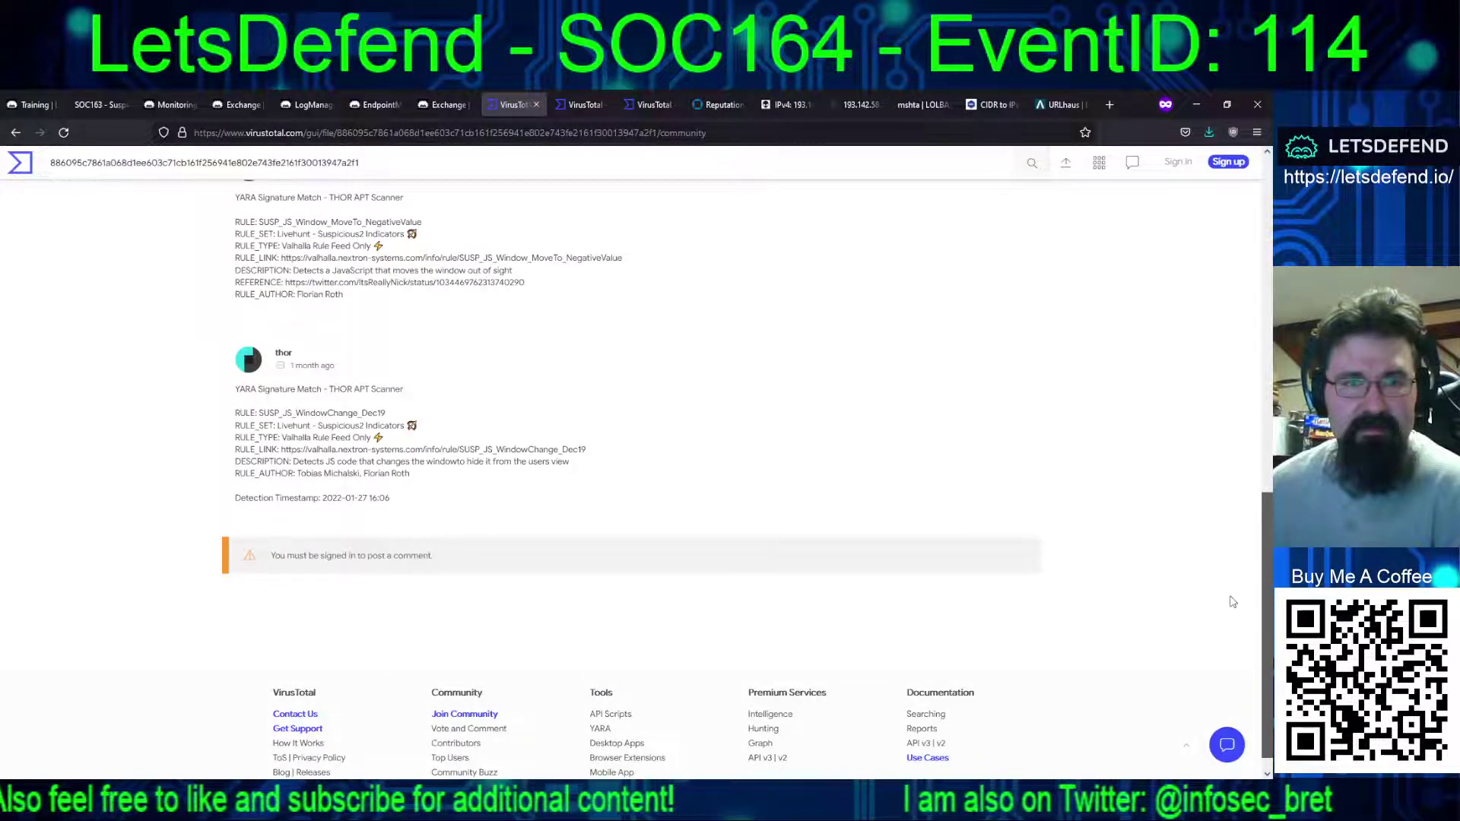
scroll(1232, 602, "up", 12)
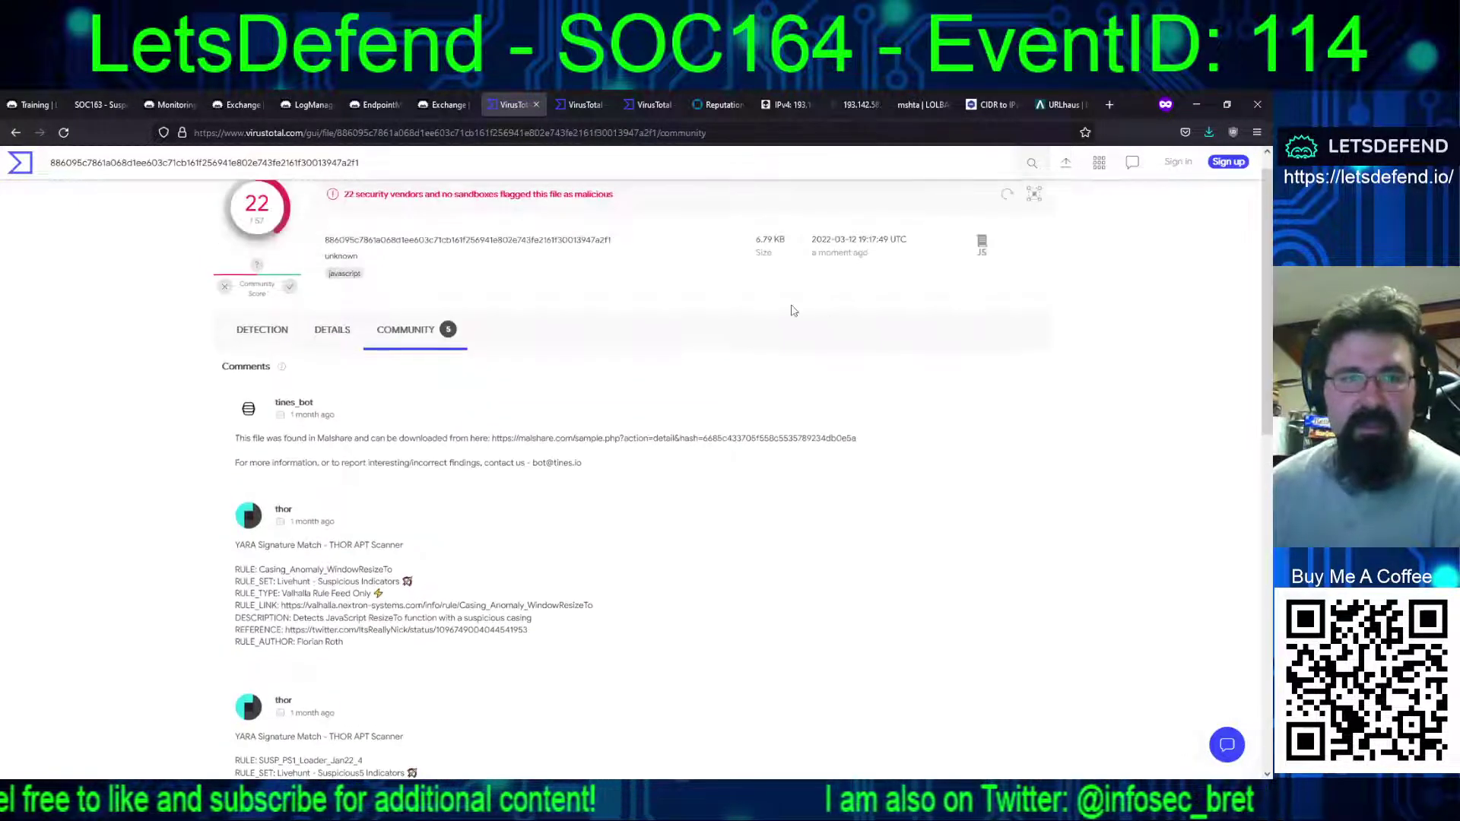
Read the file's VirusTotal details, including history, names and PowerShell info, and return to its vendor detections
left_click(332, 329)
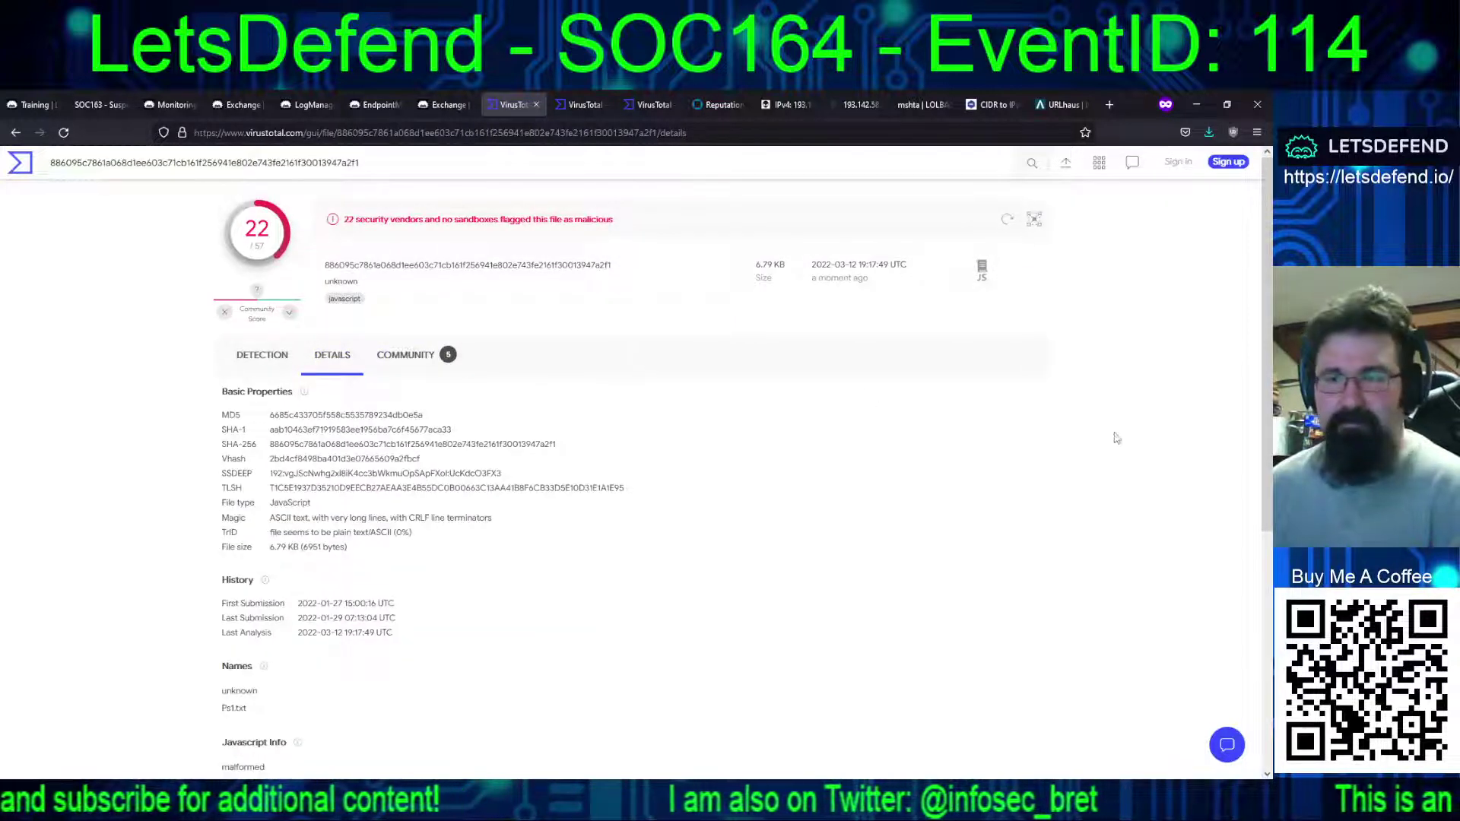
scroll(1262, 574, "down", 5)
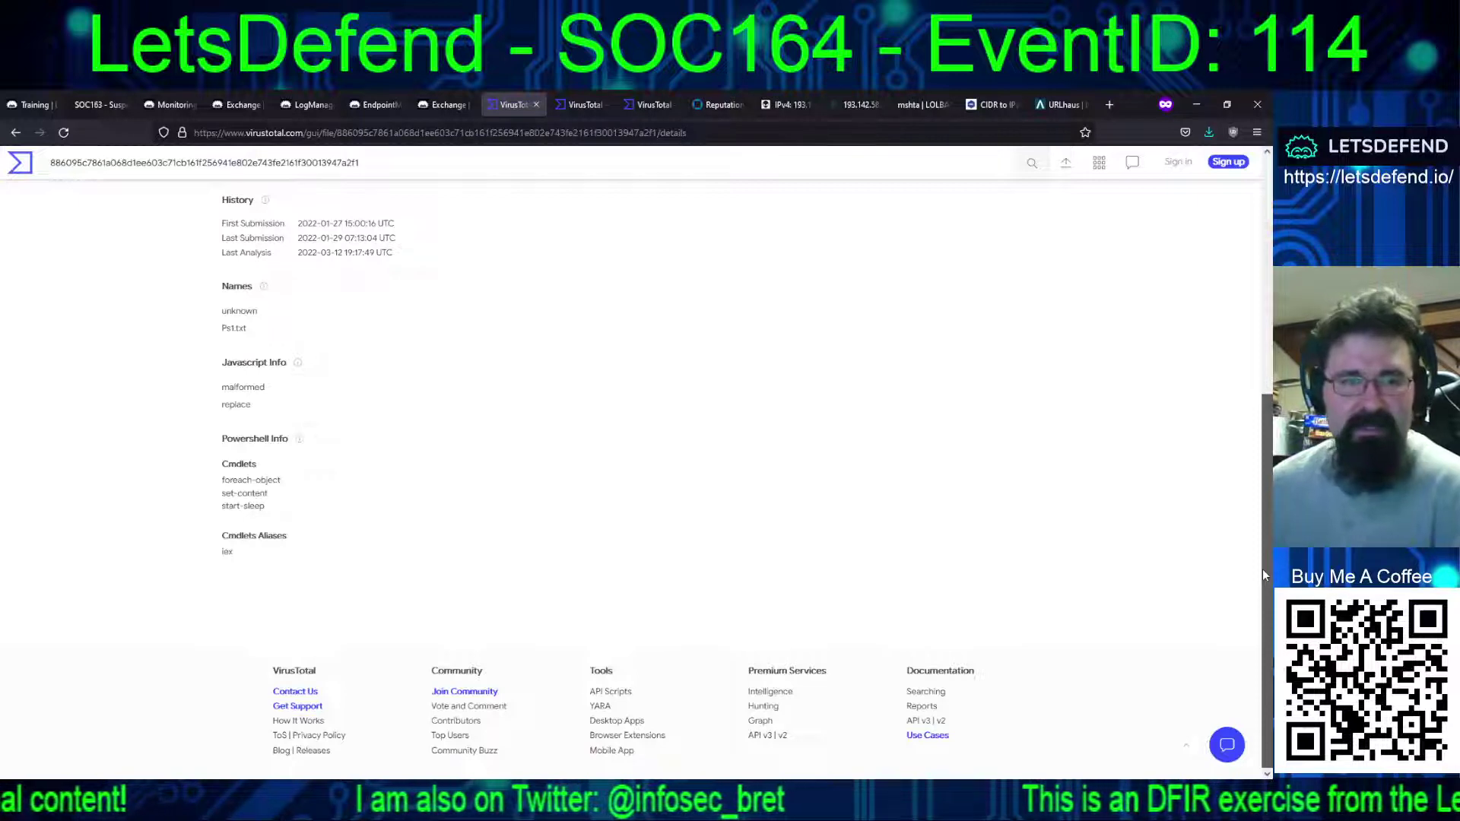
left_click_drag(1263, 569, 1261, 327)
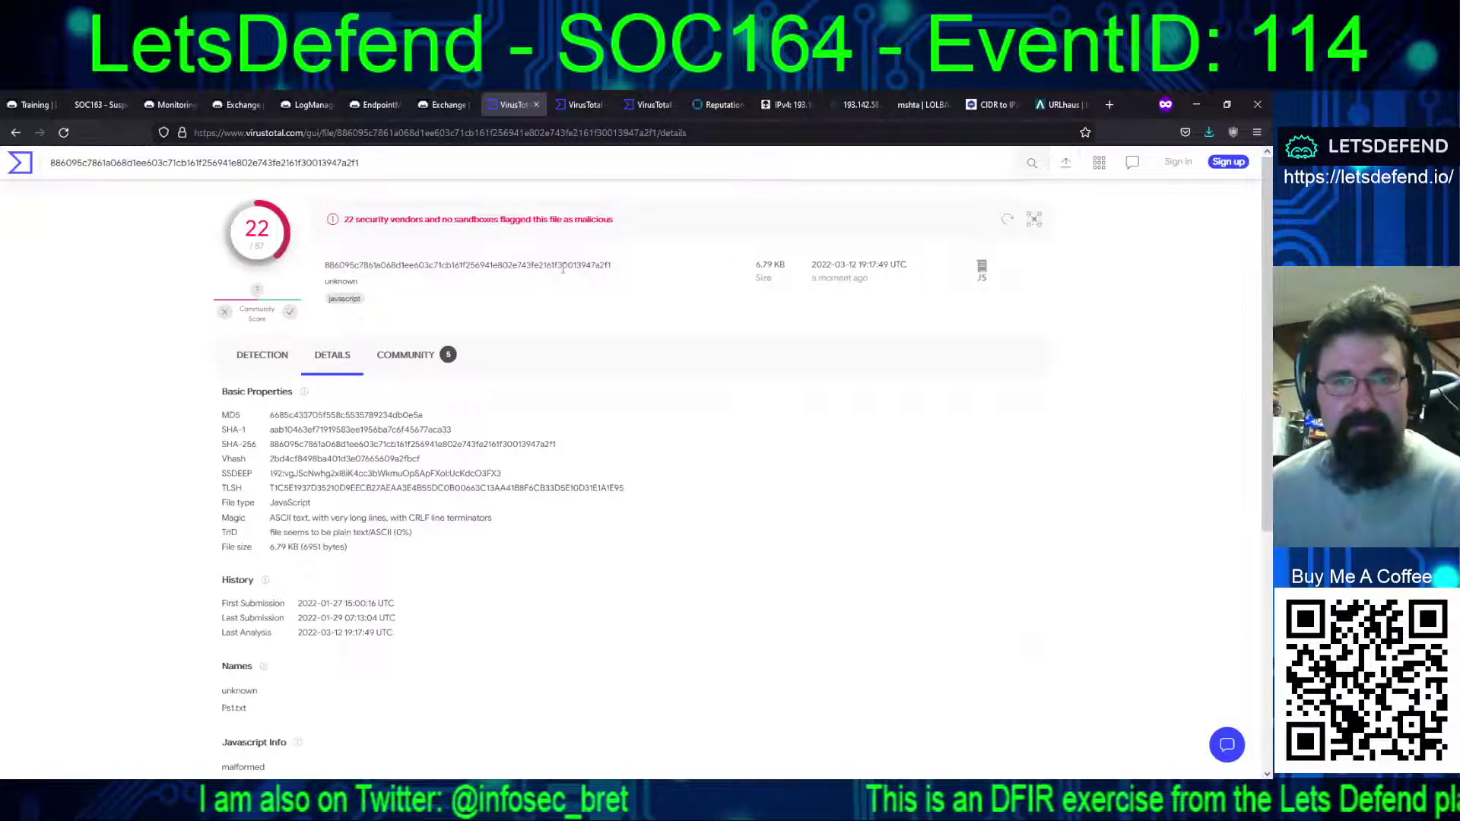
left_click(261, 354)
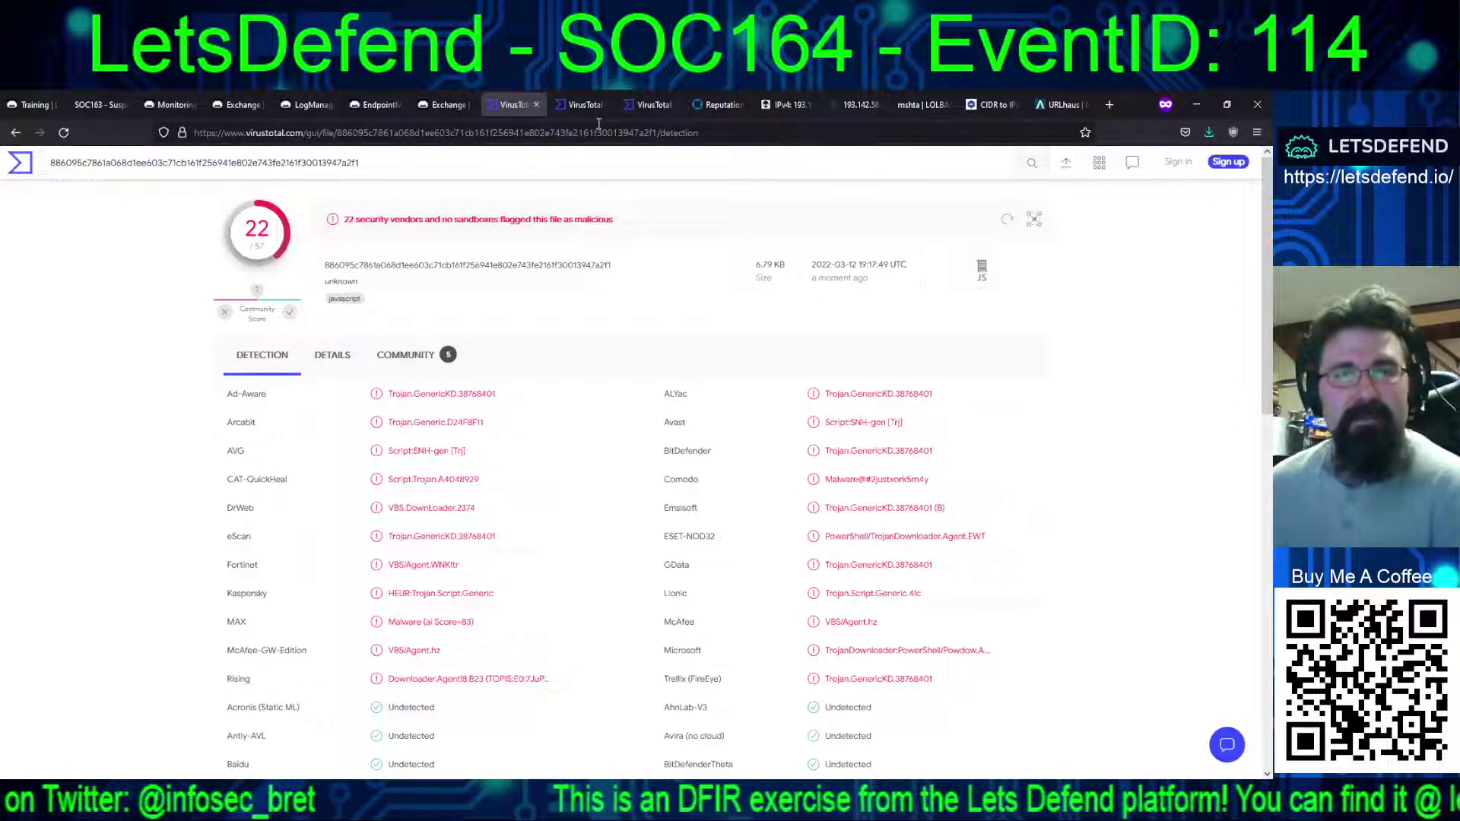
Inspect the raw logs of both firewall entries for host 172.16.17.38 in LetsDefend's Log Management
left_click(225, 106)
left_click(313, 104)
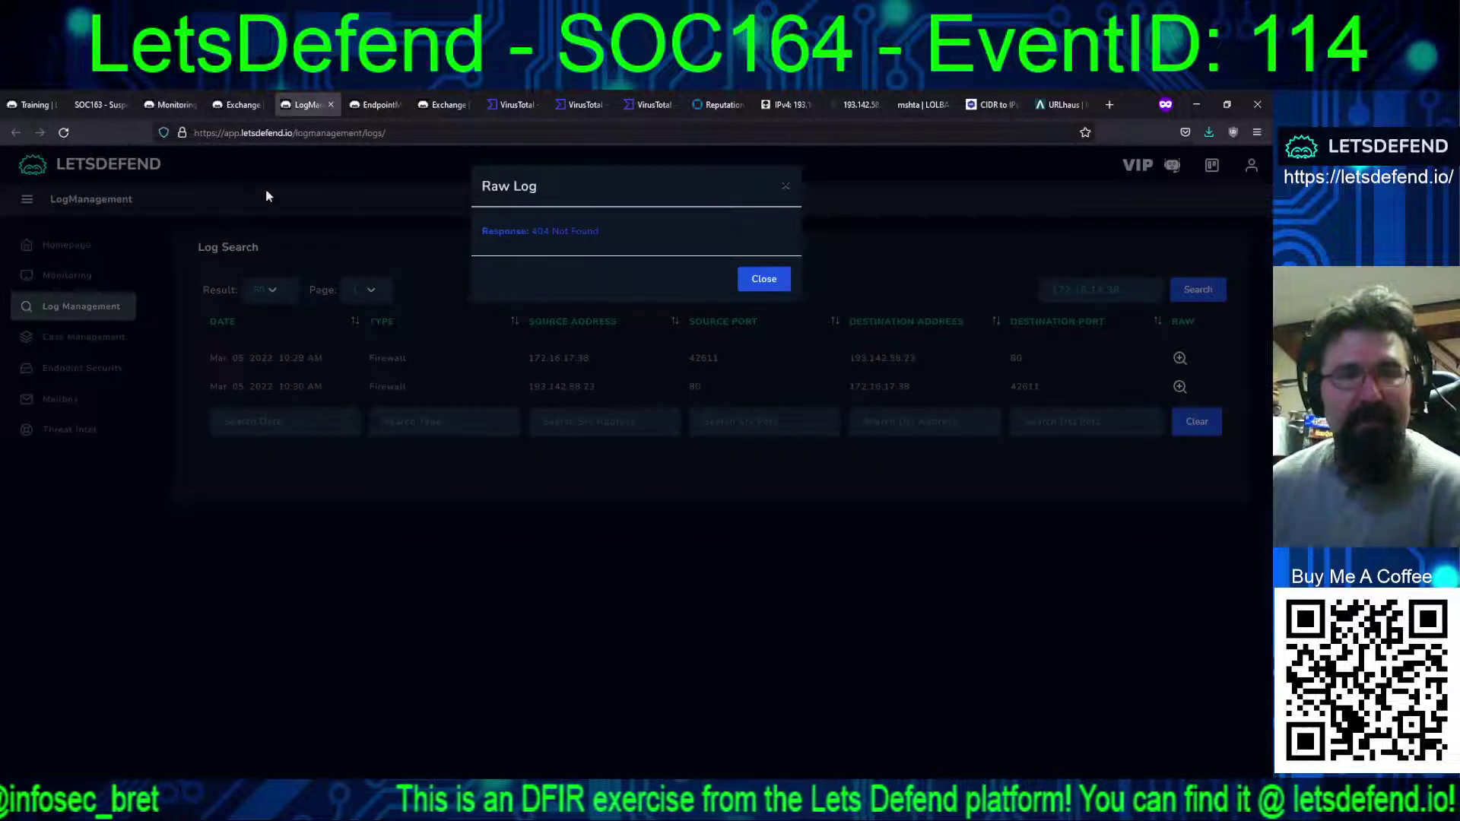
left_click(763, 278)
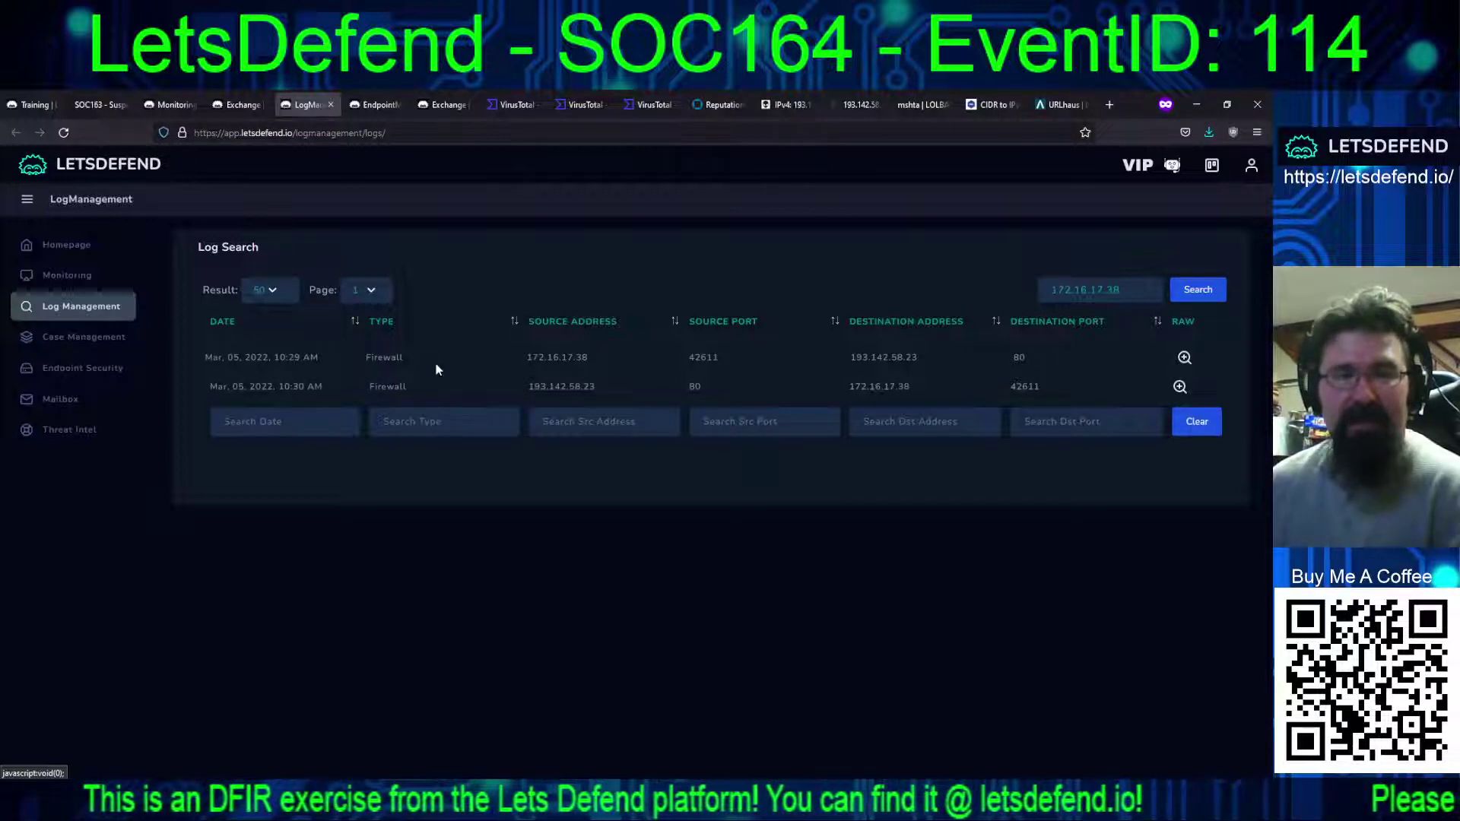
left_click_drag(528, 357, 576, 358)
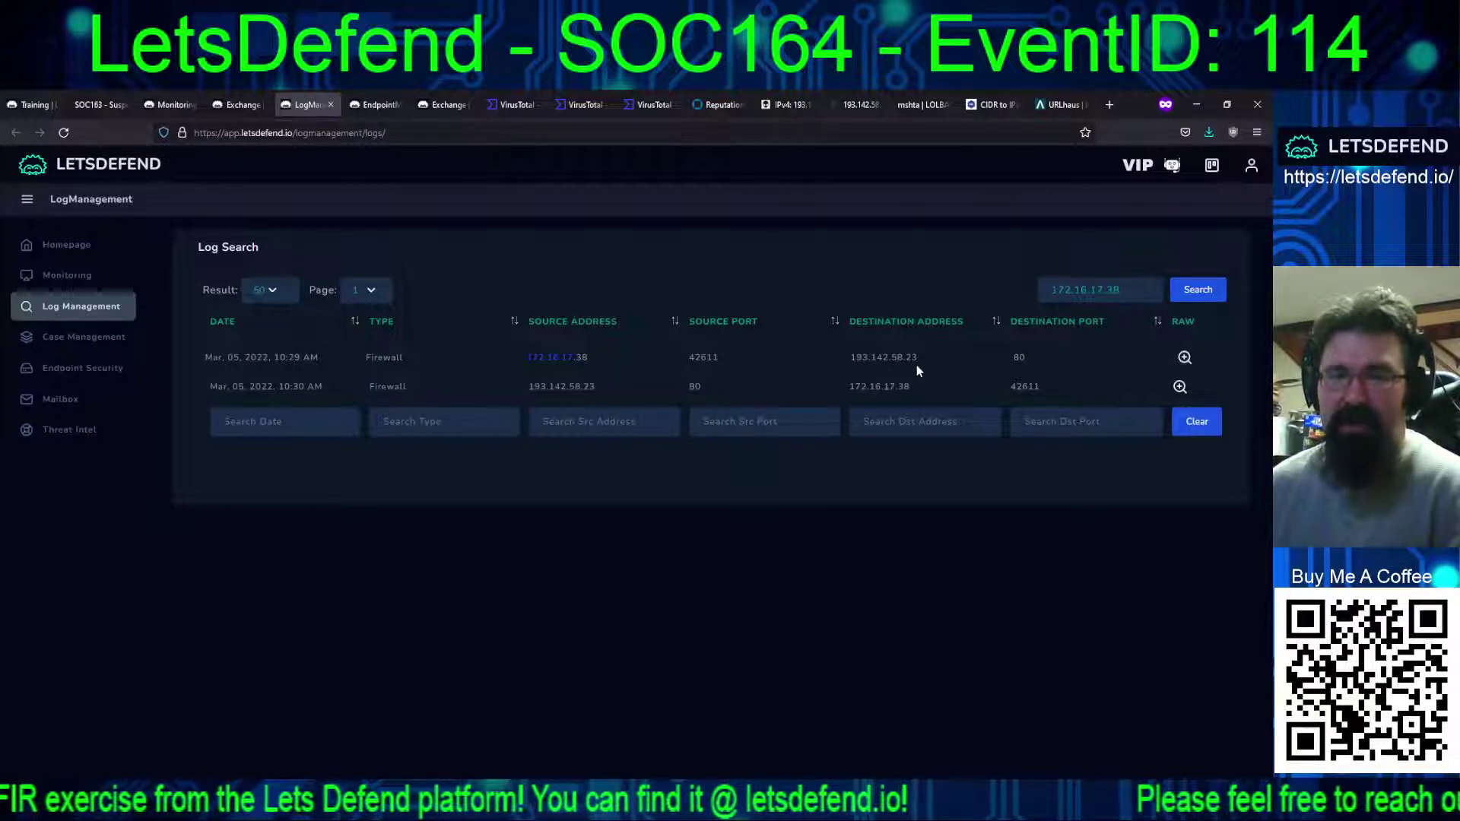
left_click(1184, 357)
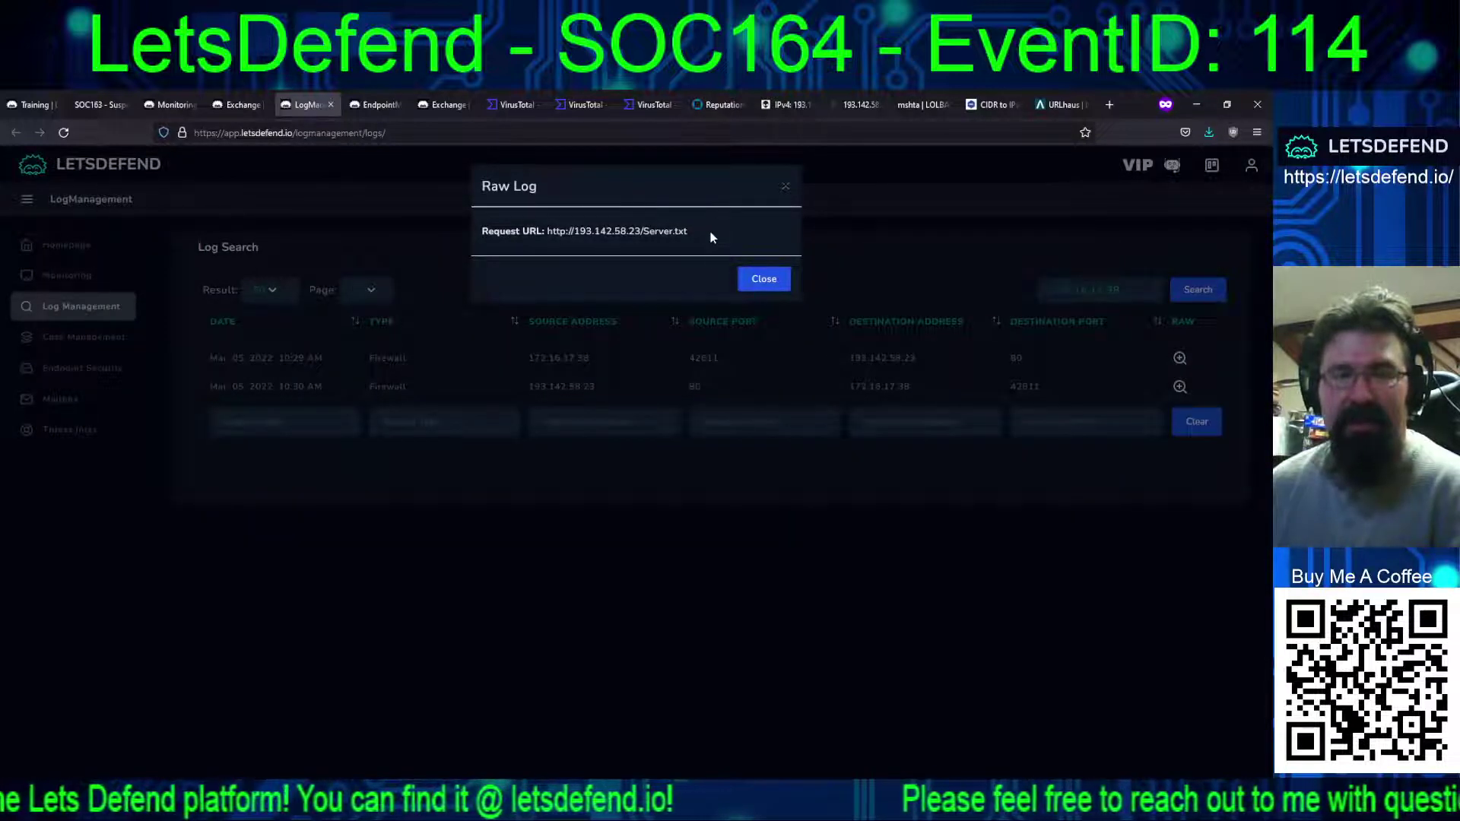
left_click(753, 287)
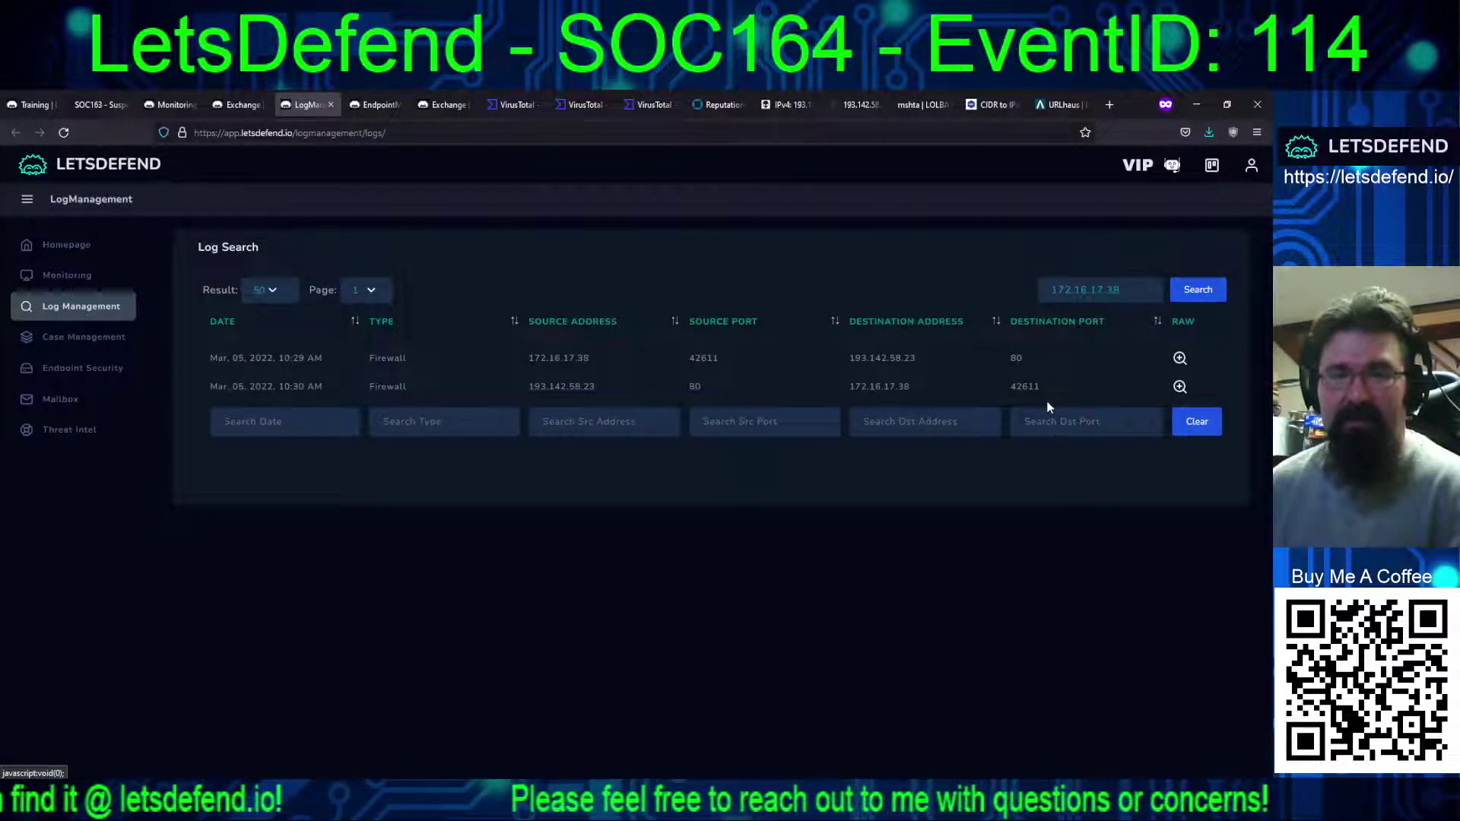
left_click(1181, 387)
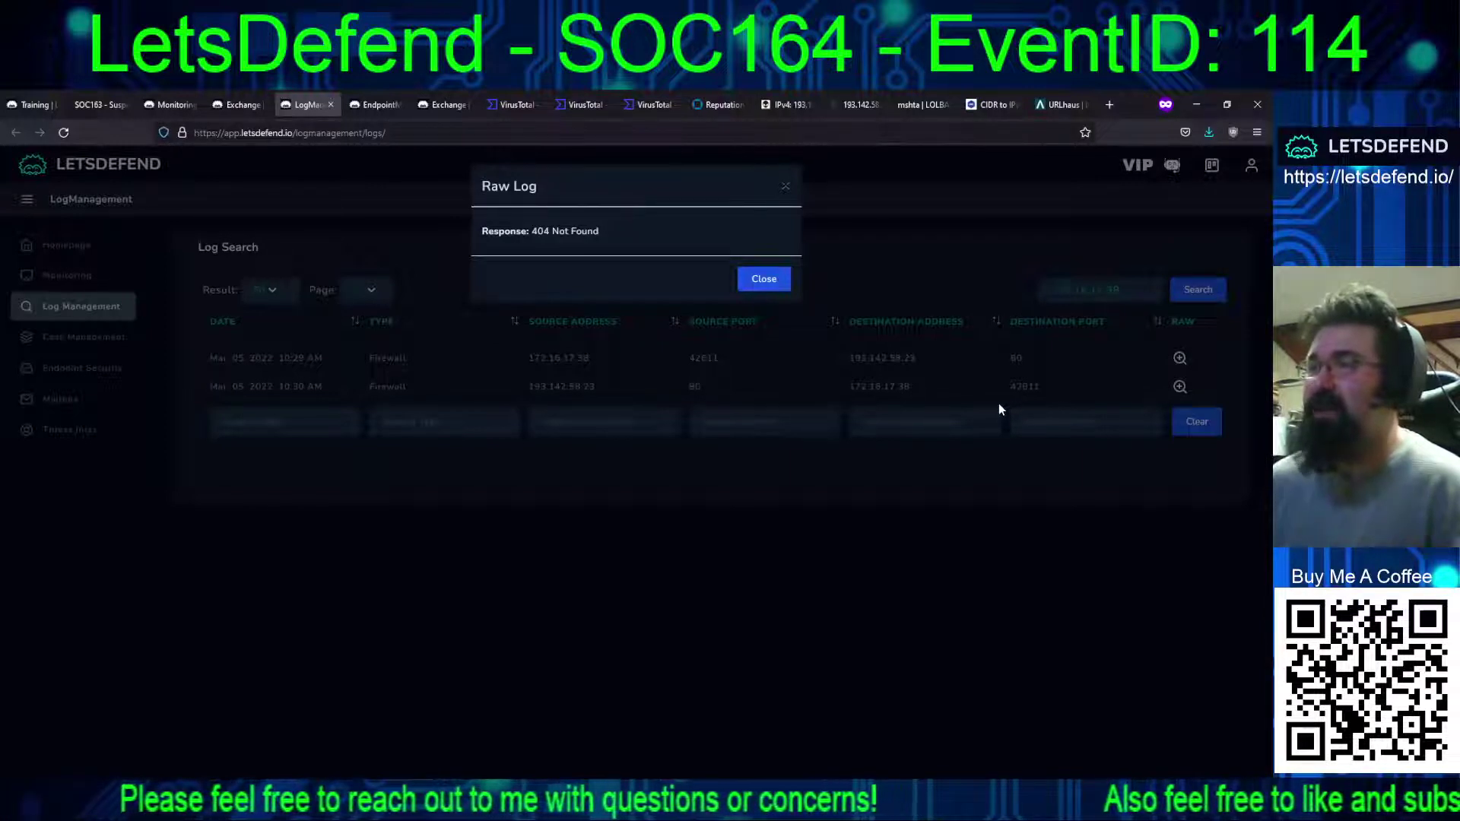
left_click(753, 289)
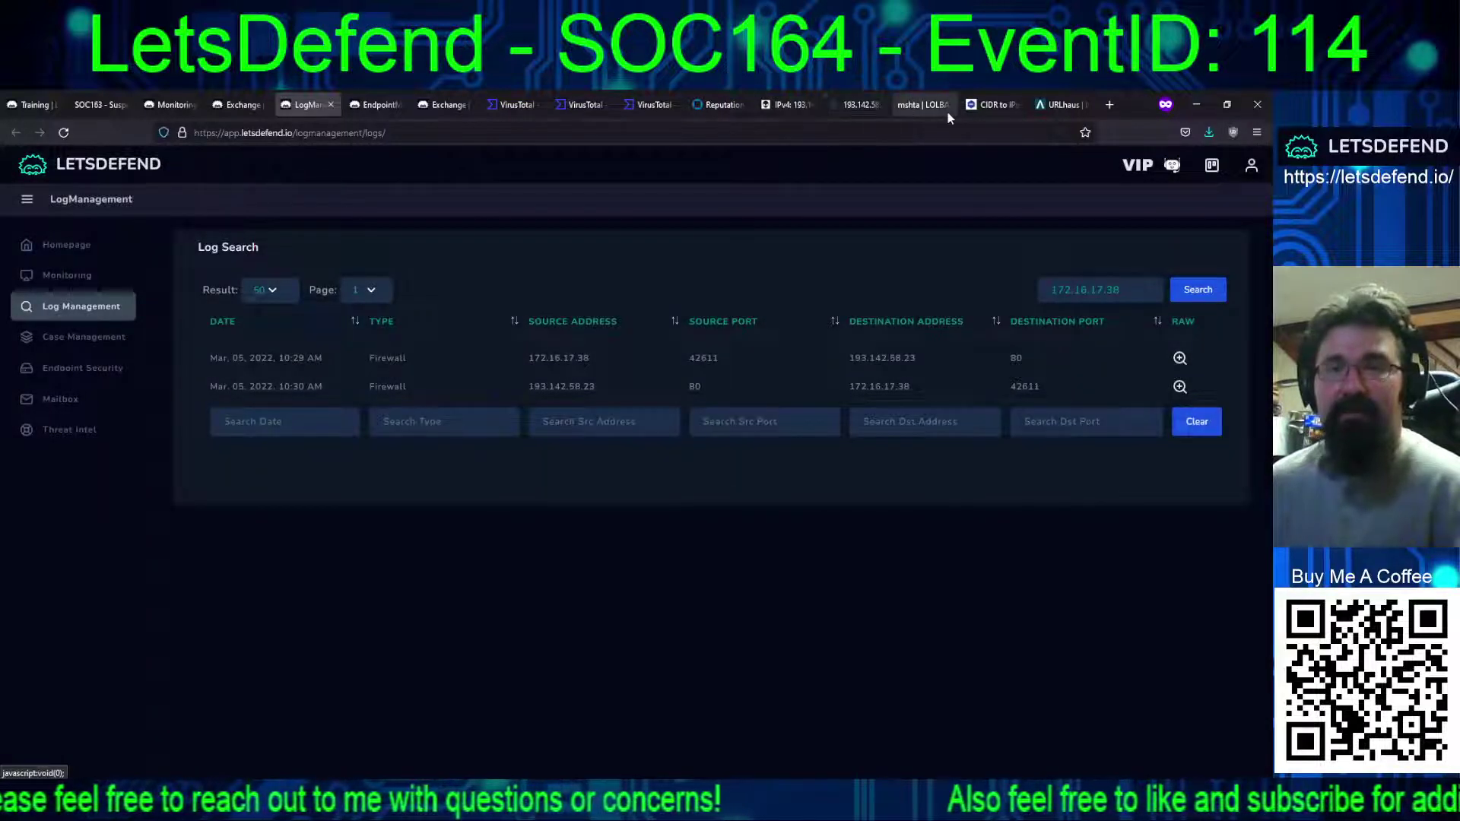
left_click(1056, 105)
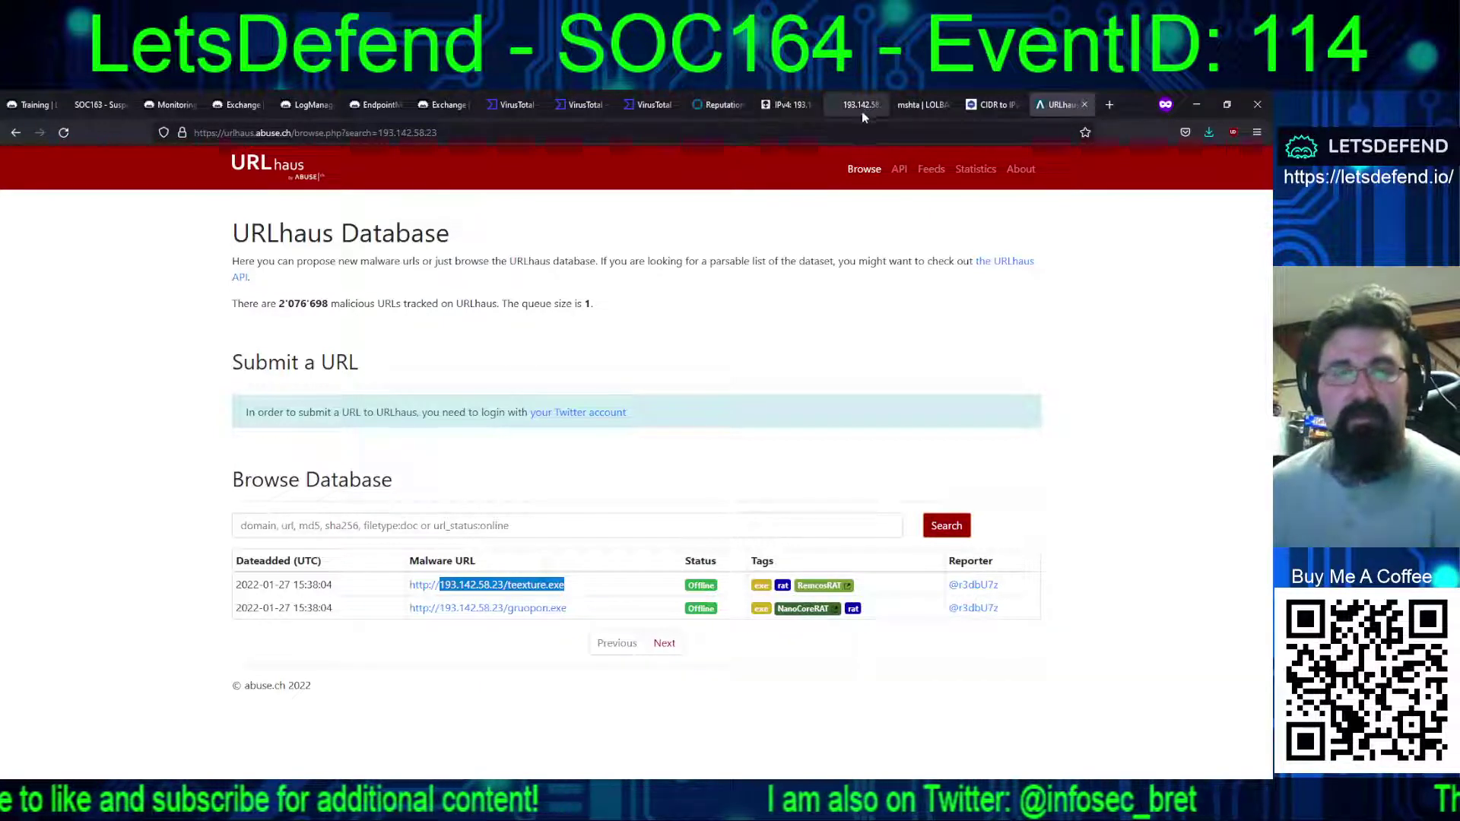
left_click(576, 110)
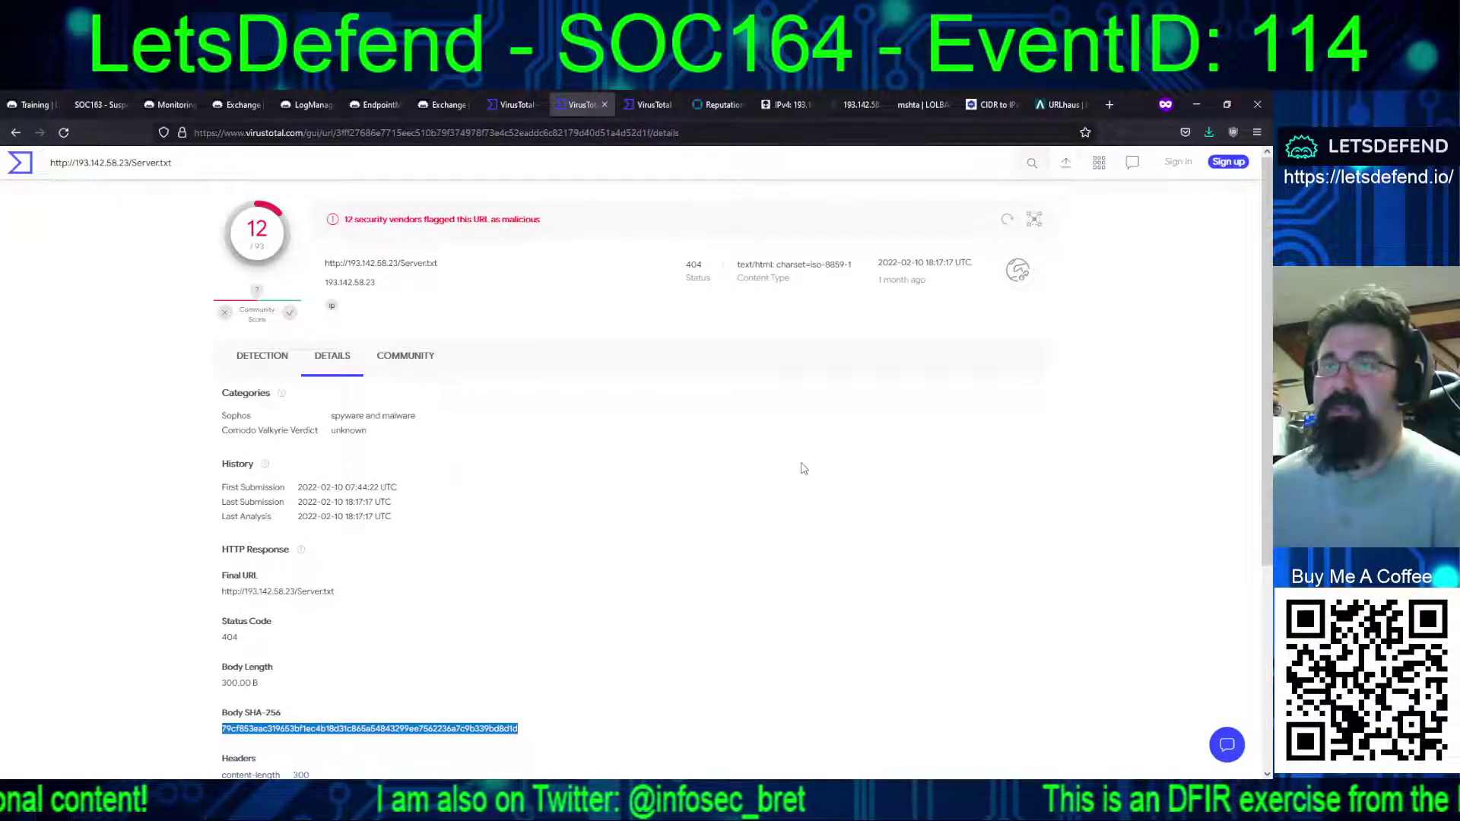
left_click(248, 375)
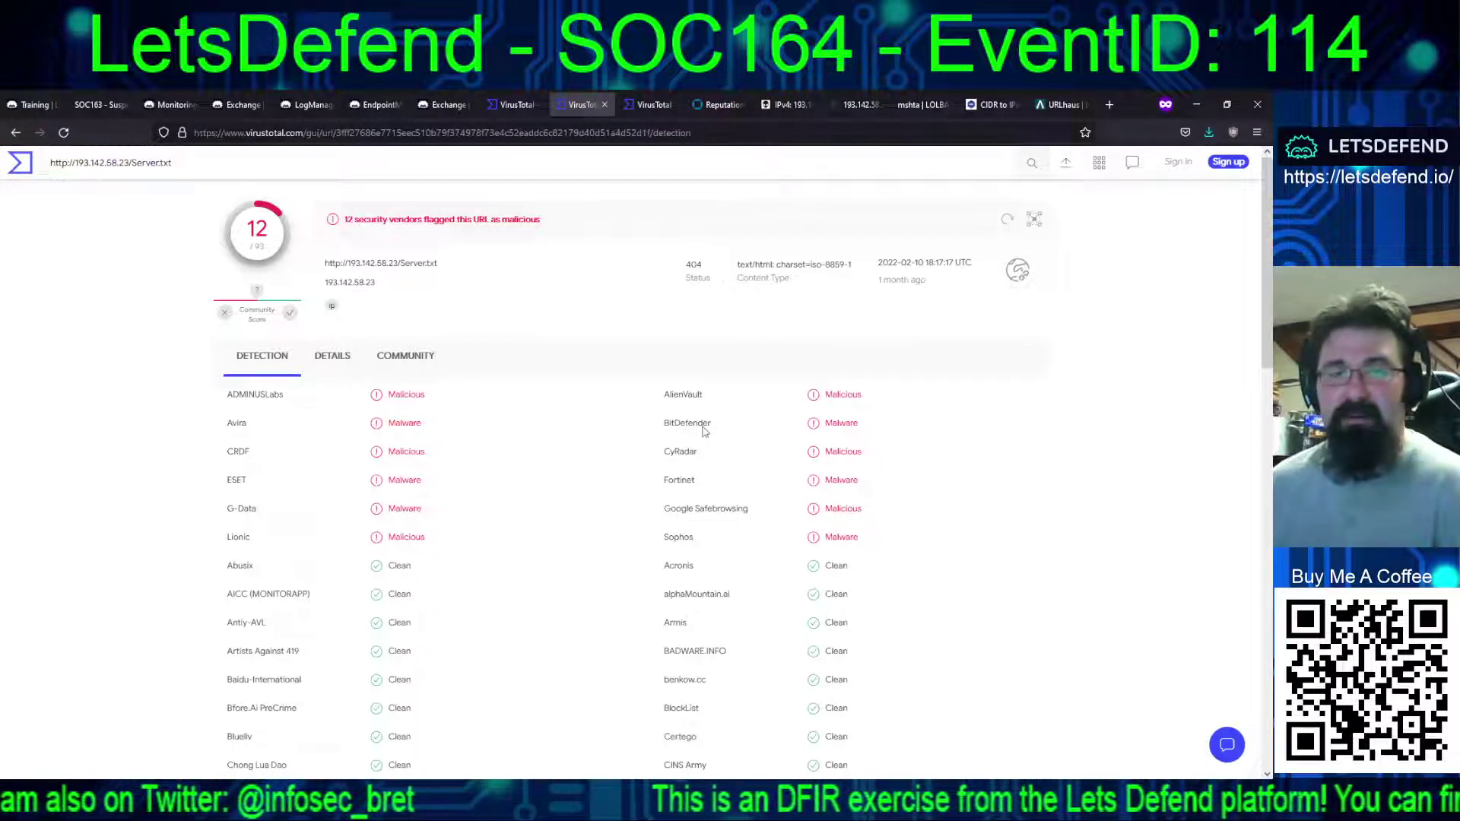
left_click_drag(667, 428, 789, 426)
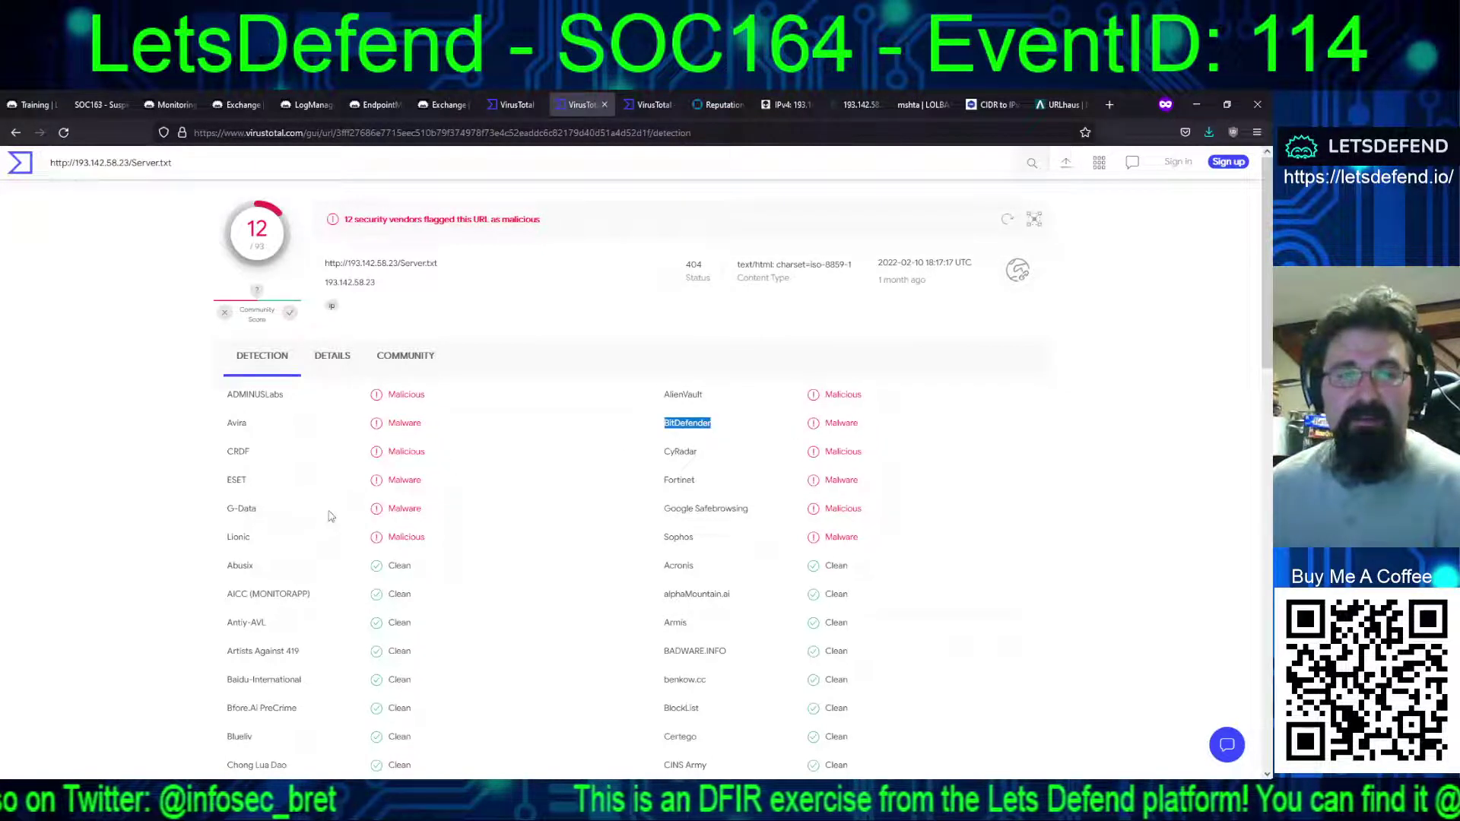
left_click(443, 484)
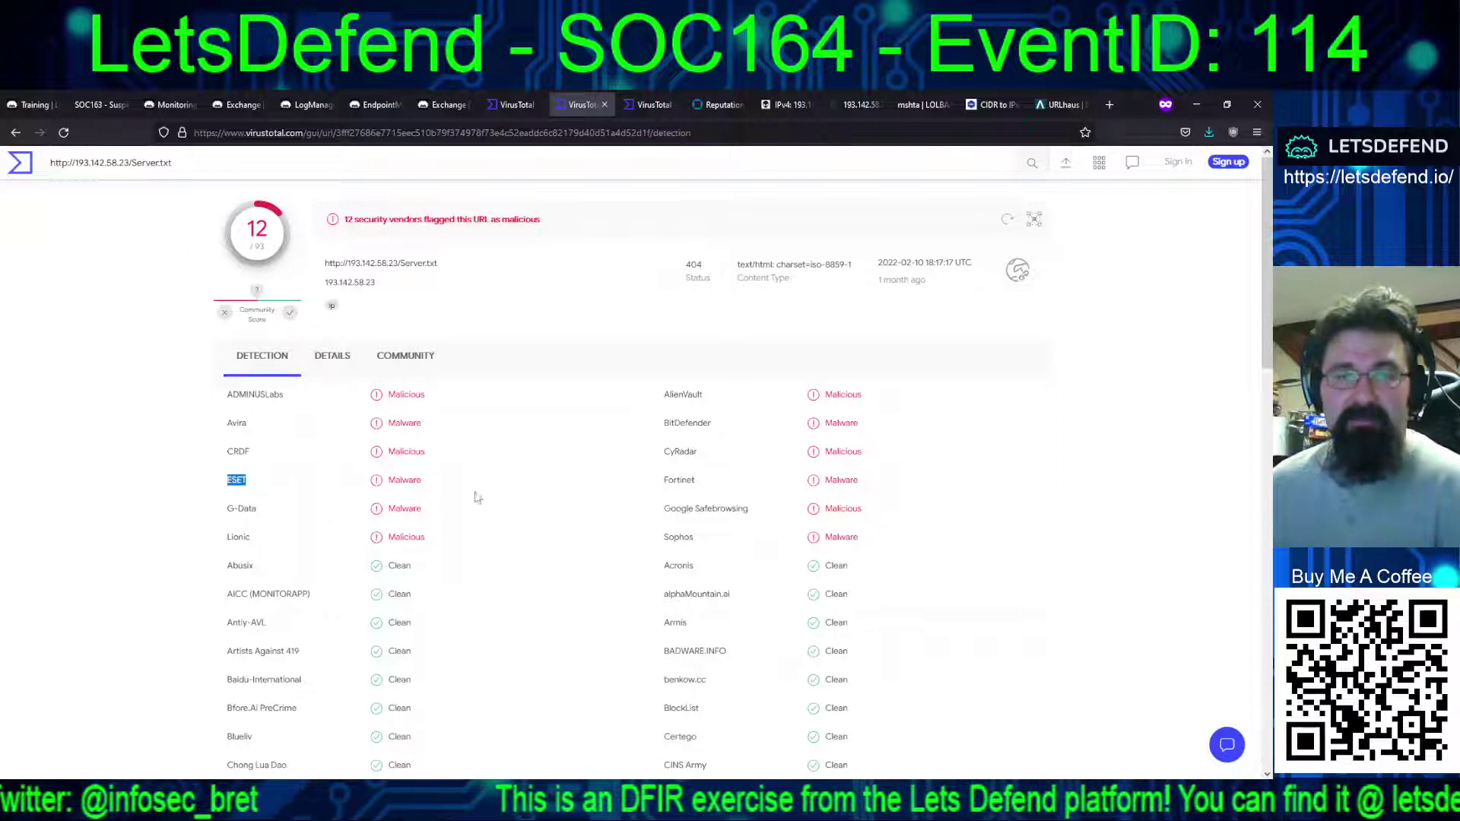
double_click(850, 539)
left_click_drag(688, 553, 627, 544)
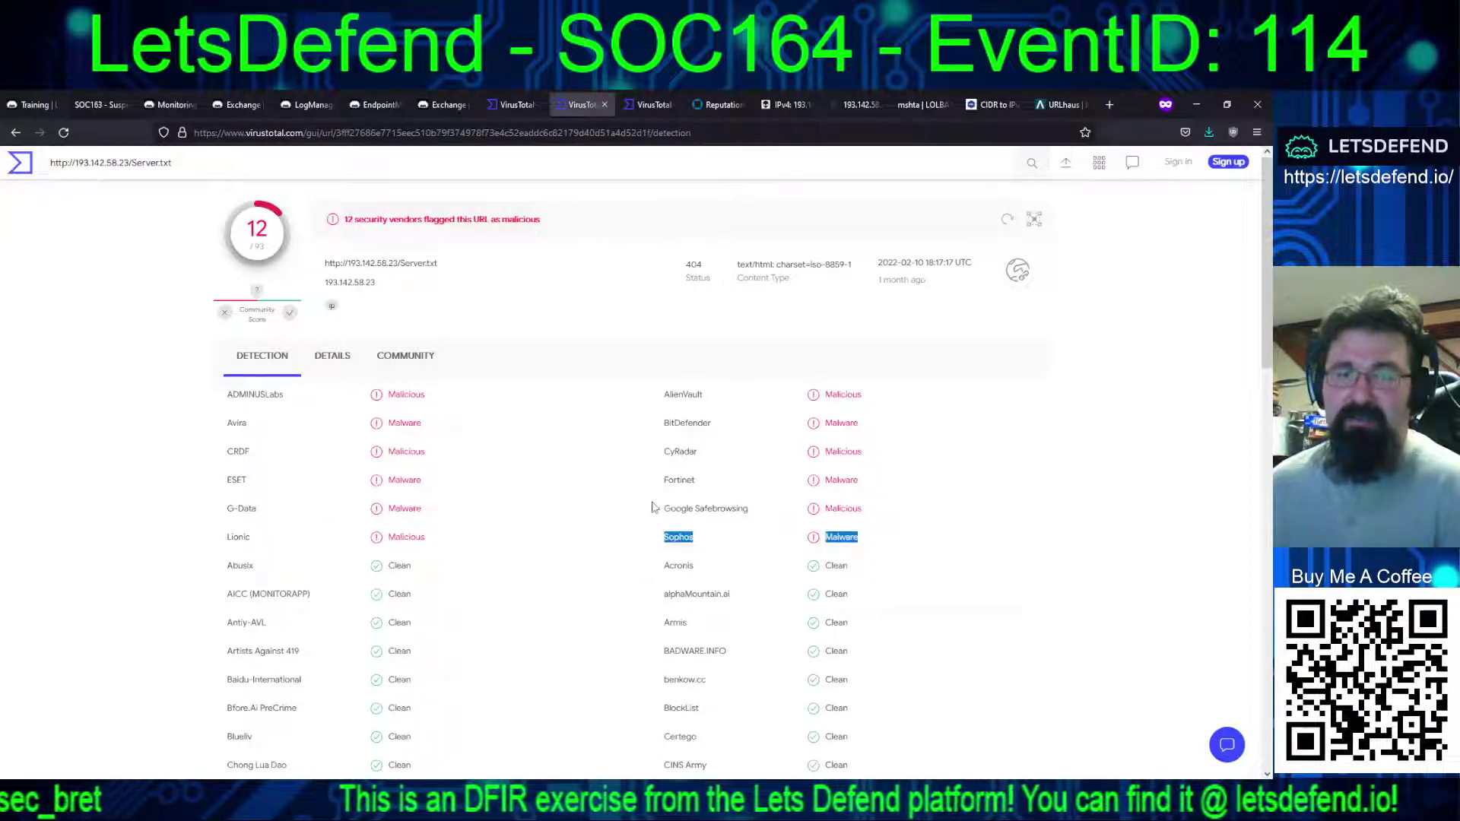
triple_click(705, 508)
left_click(862, 513, "shift")
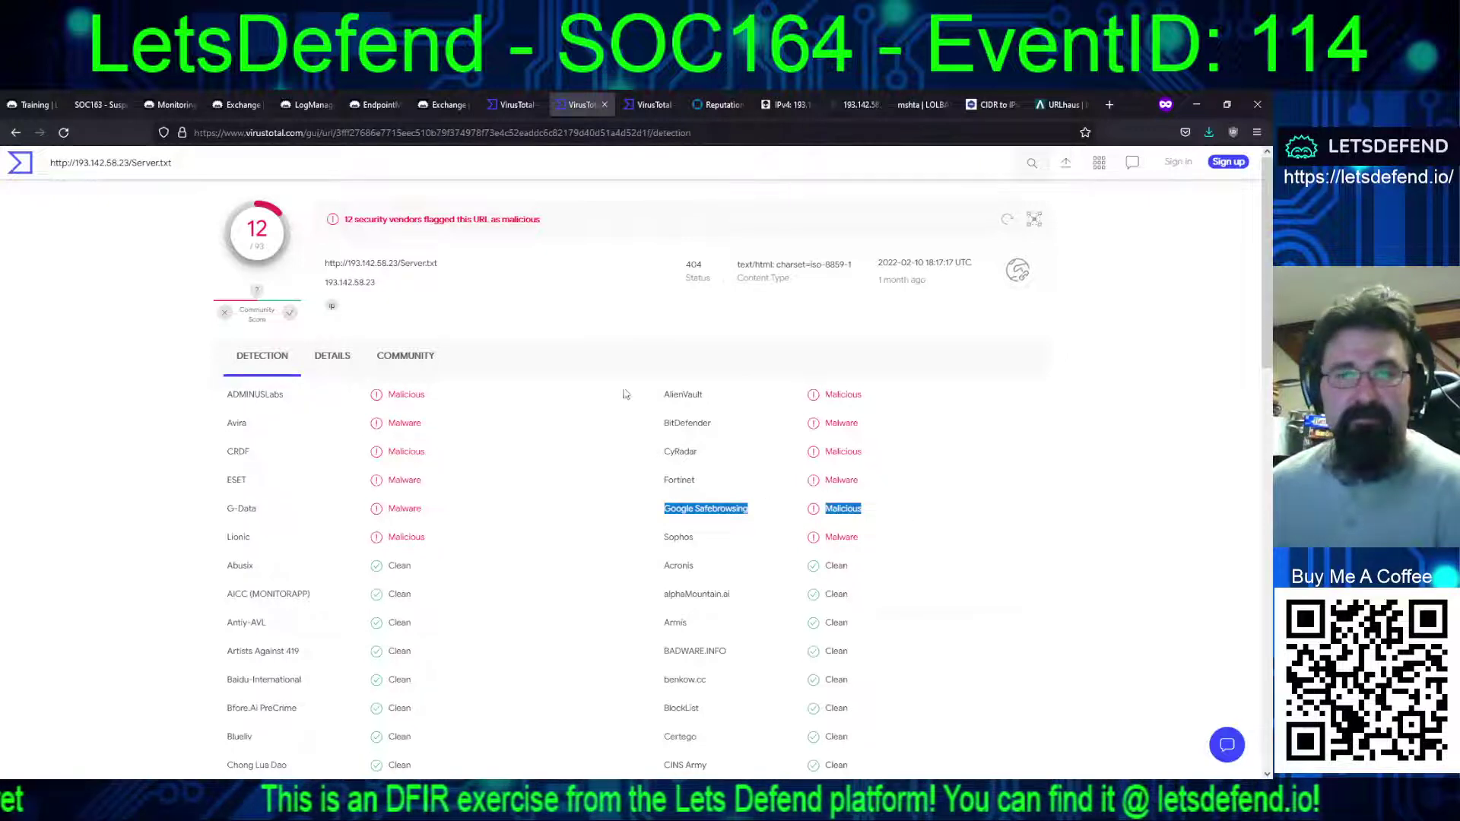
Reanalyze the Server.txt URL on VirusTotal and review its details and the search for its body SHA-256
left_click(1002, 219)
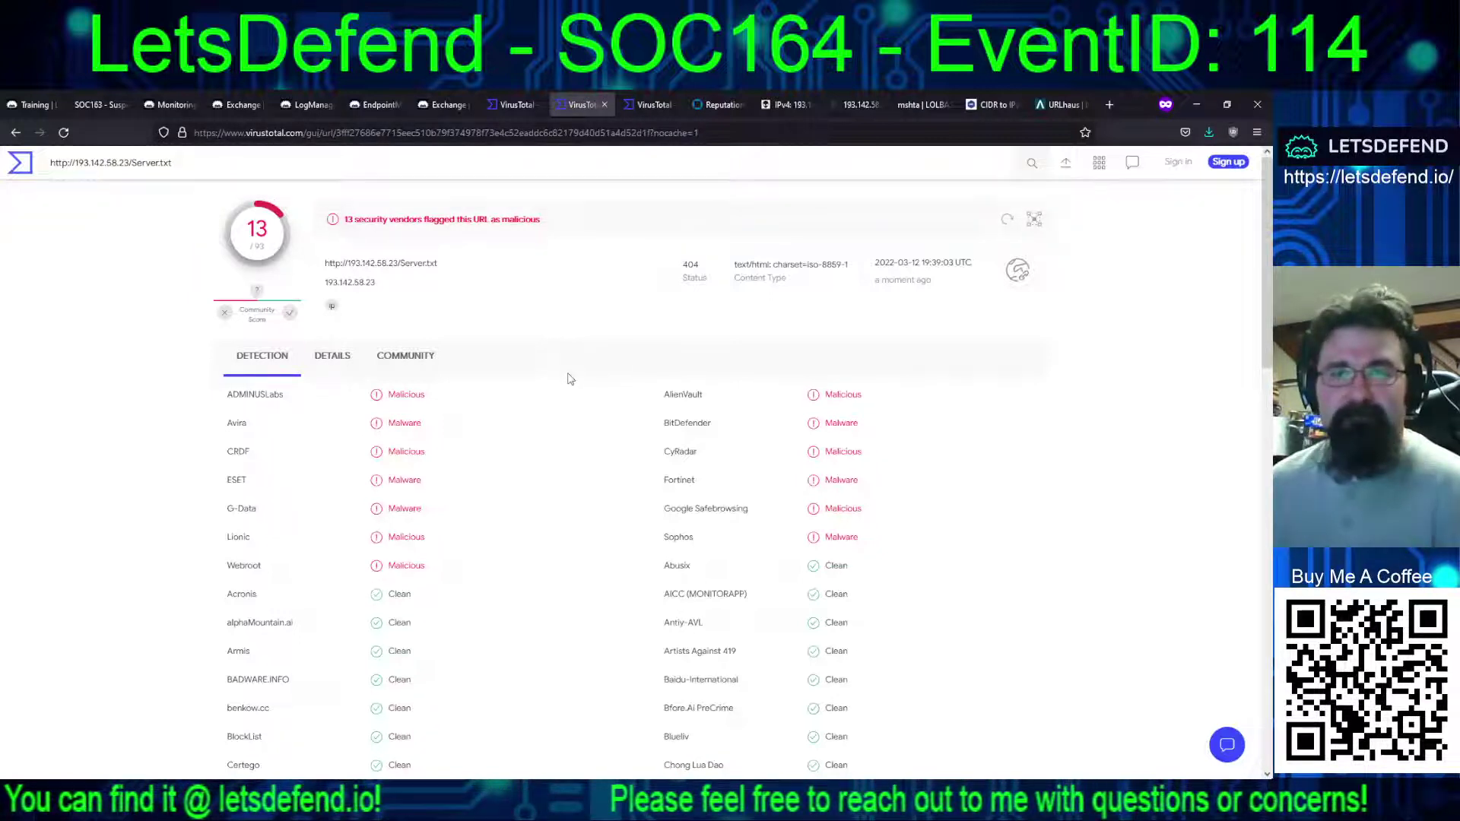
left_click(332, 355)
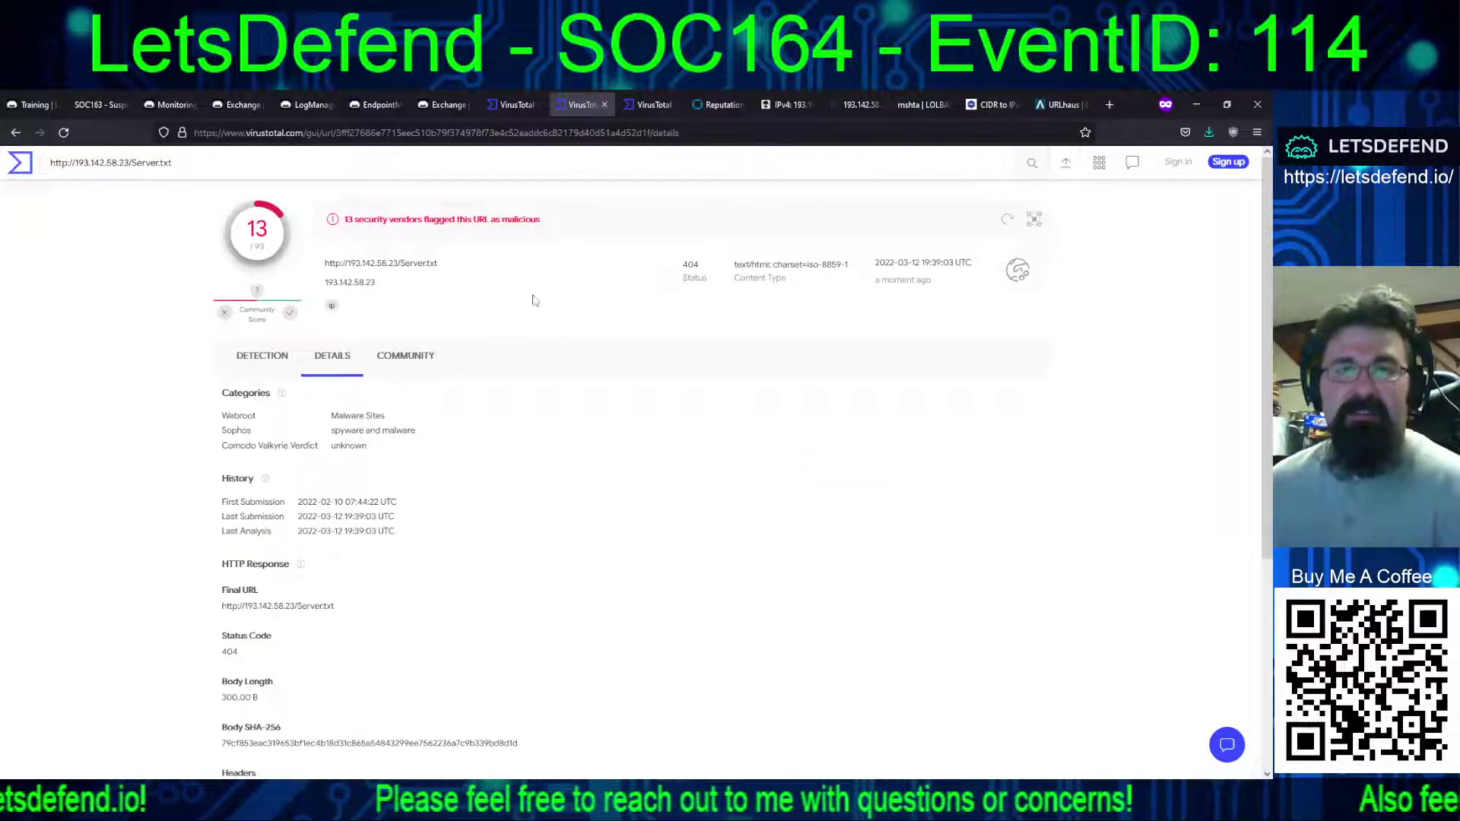
left_click(651, 104)
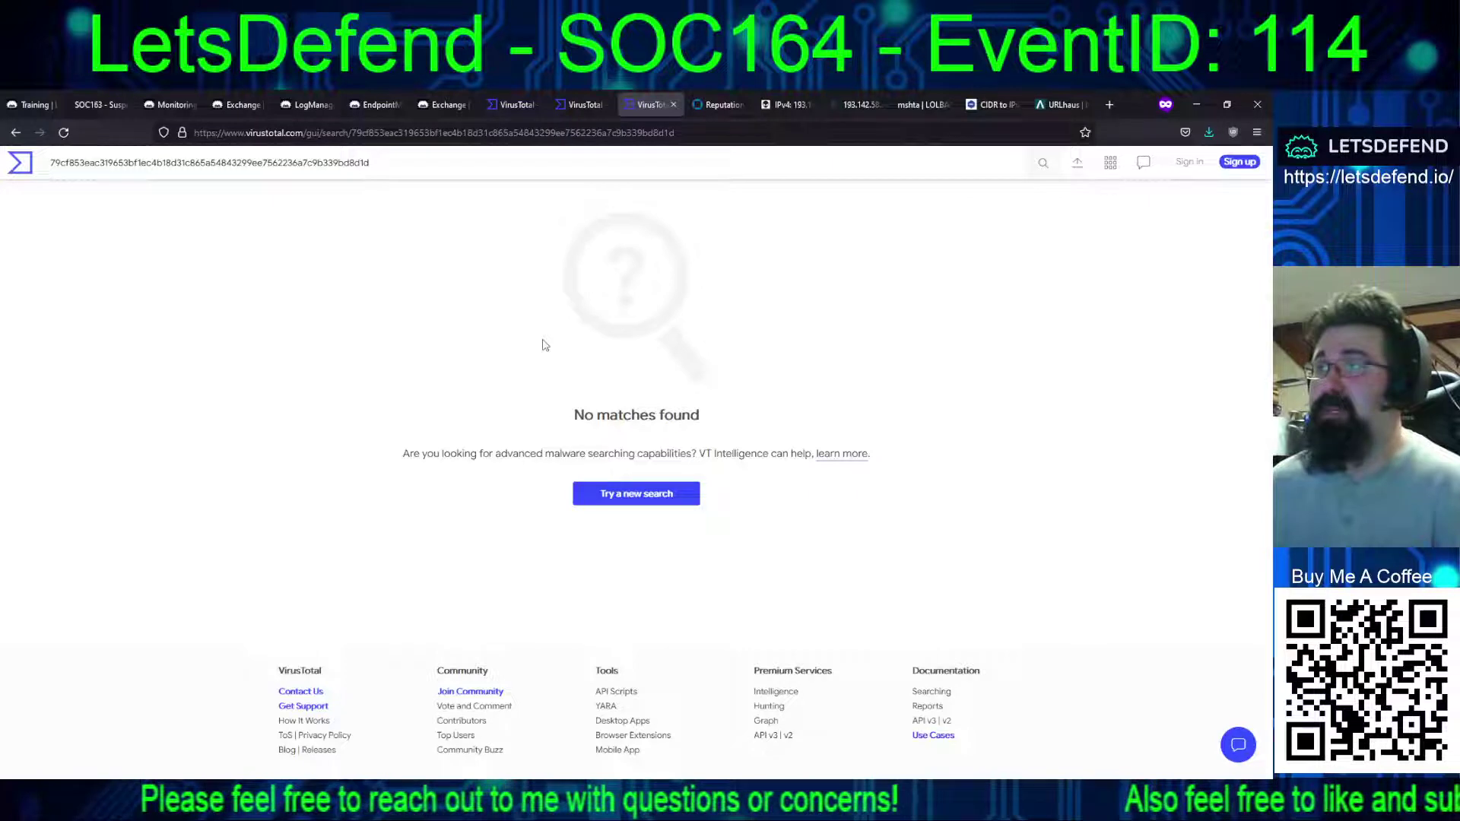
Review the Cisco Talos reputation of 193.142.58.23, including its block lists and neighbouring addresses in the /24 range
left_click(706, 105)
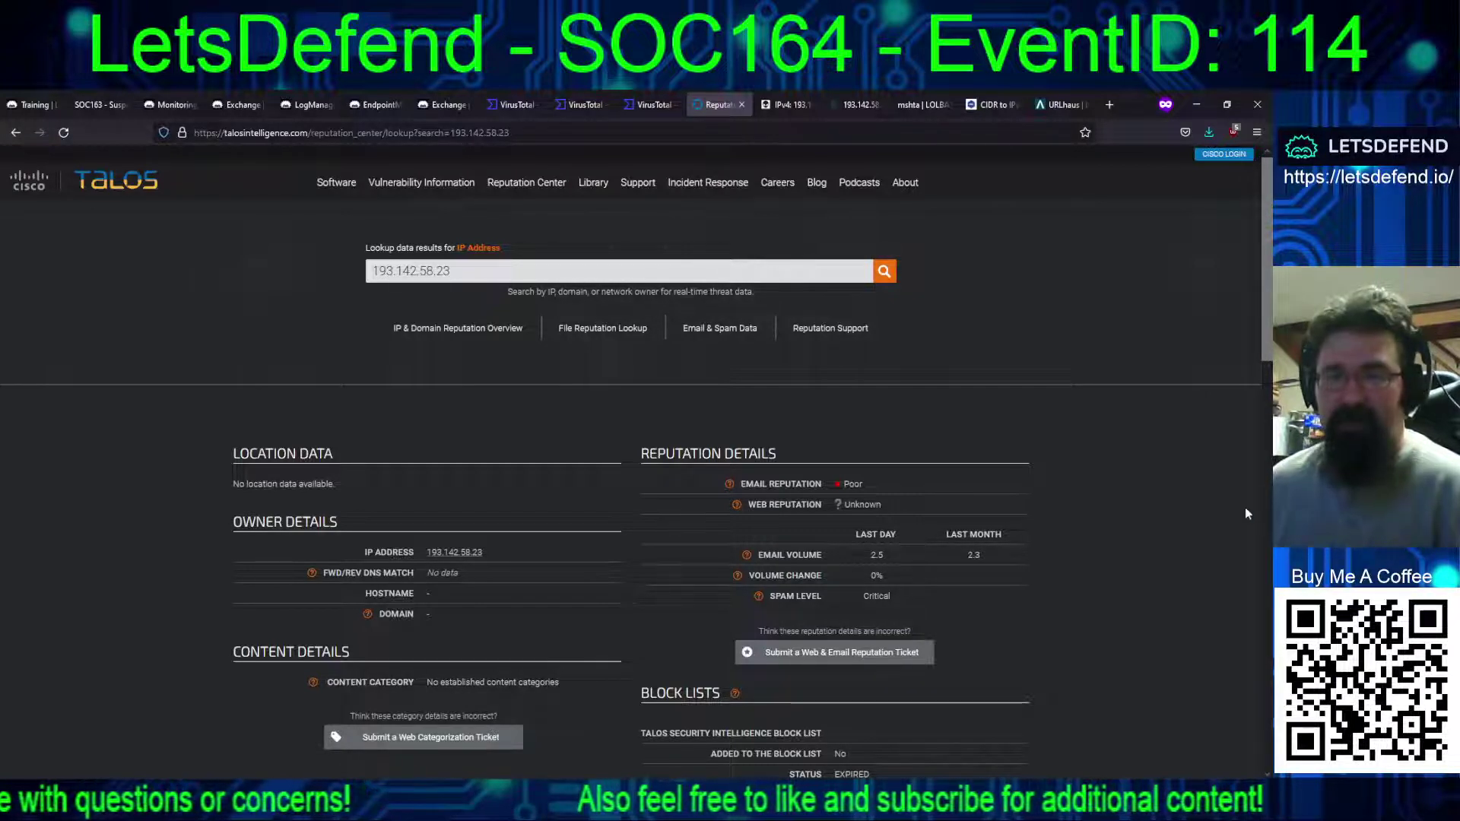
left_click_drag(1265, 337, 1260, 405)
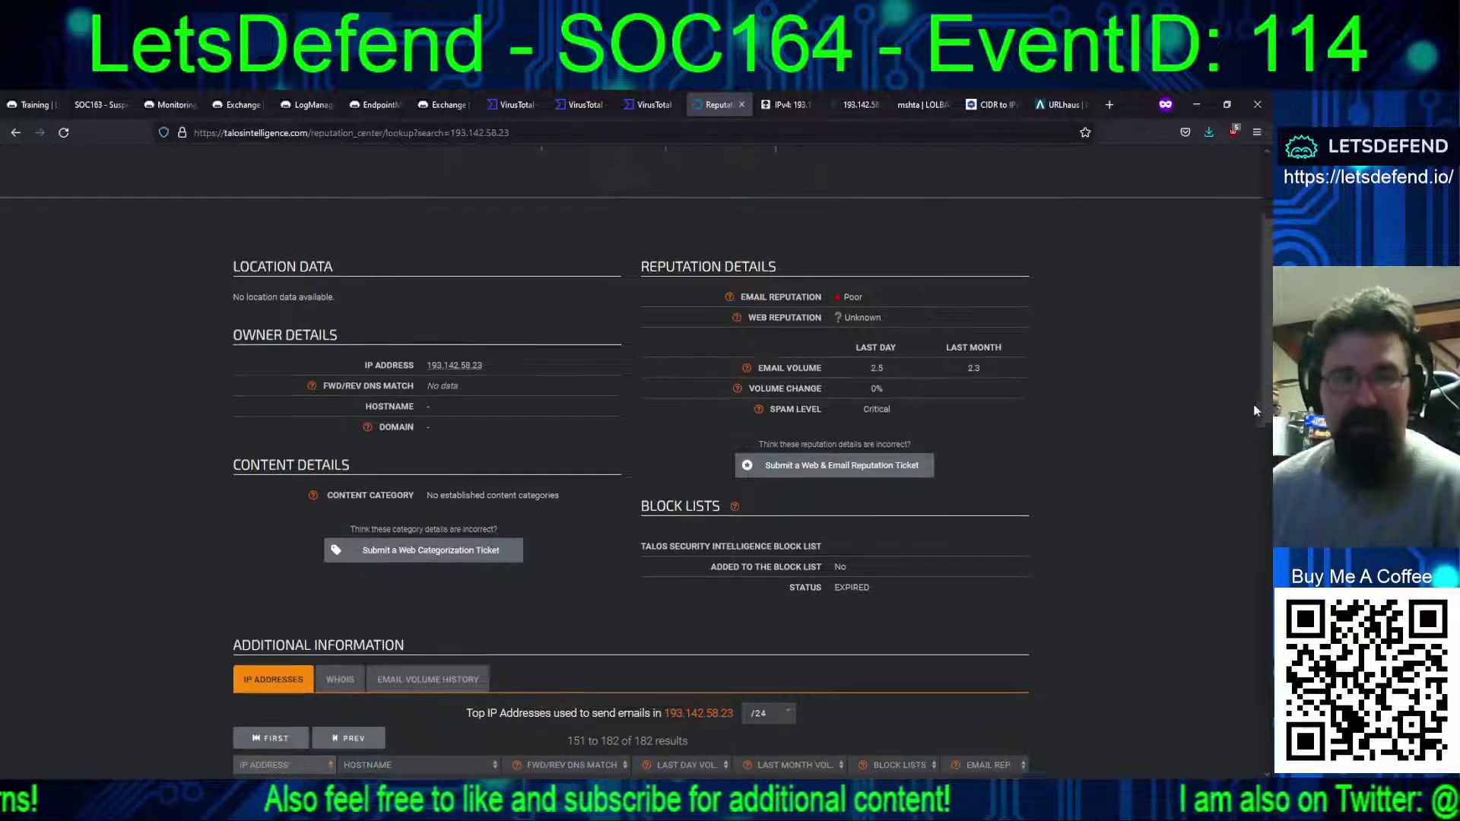
scroll(1231, 471, "down", 7)
scroll(1207, 597, "down", 2)
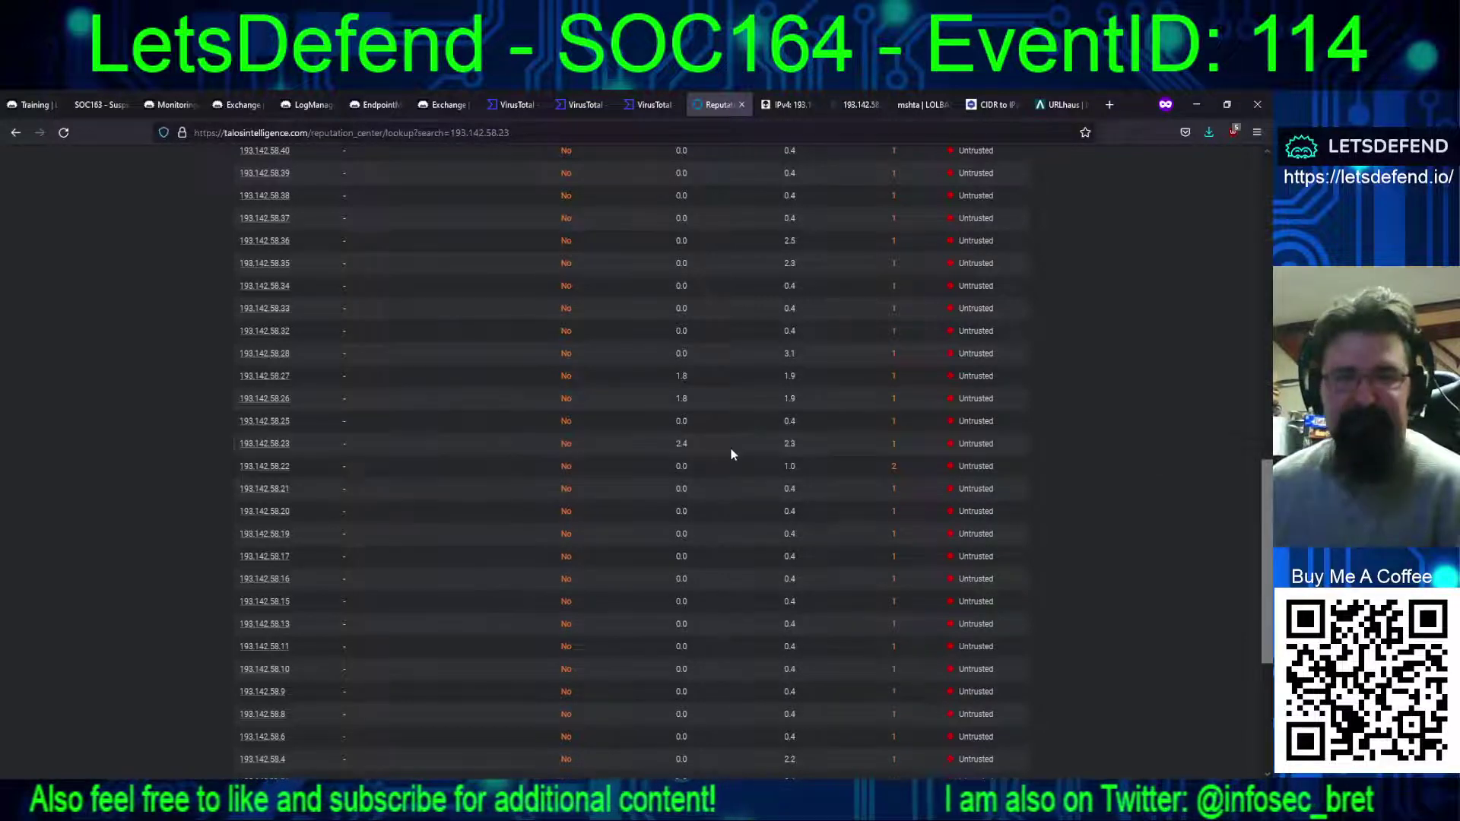
Check the block list entry for 193.142.58.23 on Talos and review the address's AlienVault OTX overview, associated URLs and associated files
mouse_move(894, 449)
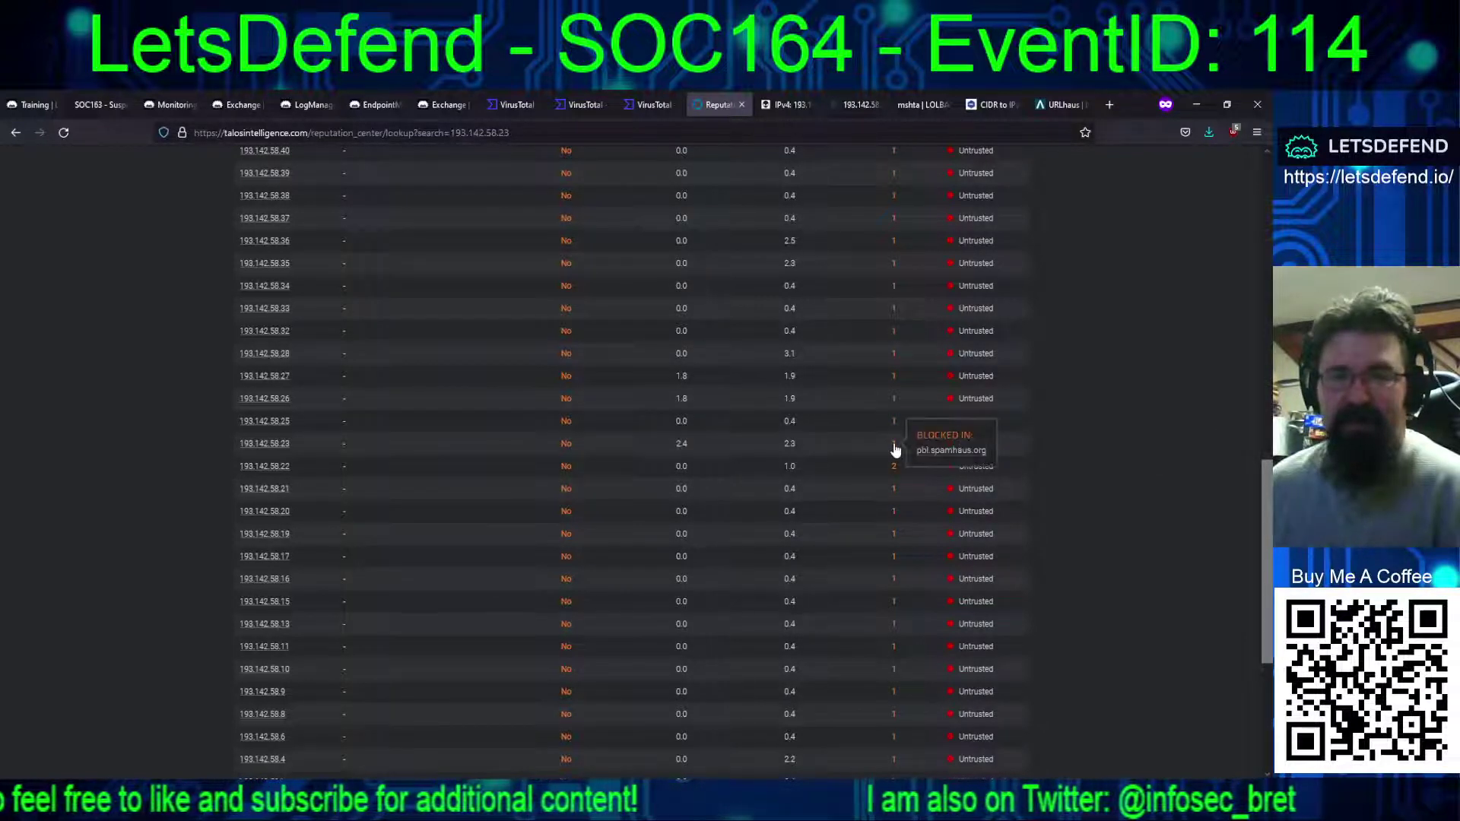
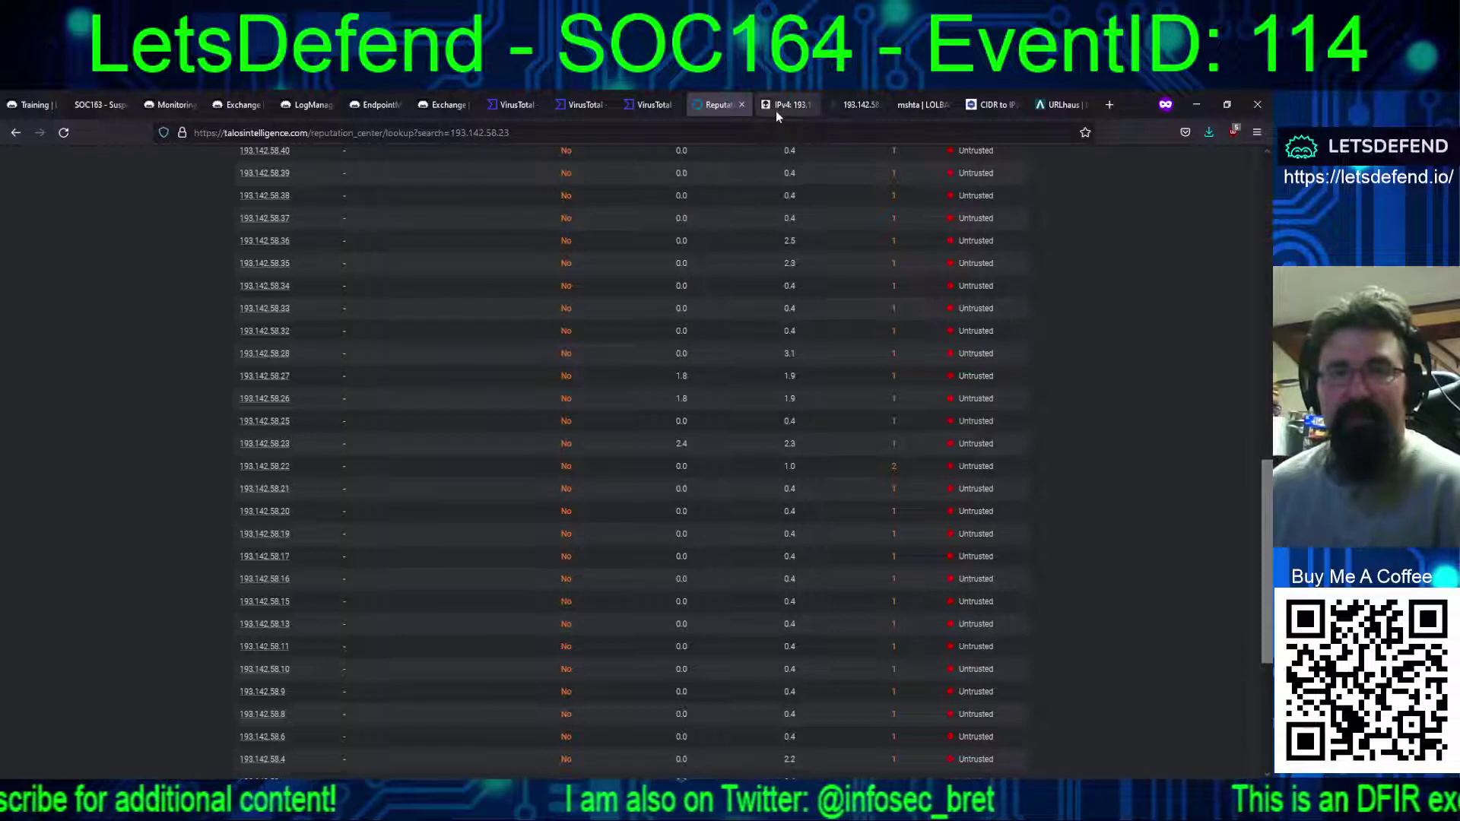
left_click(779, 106)
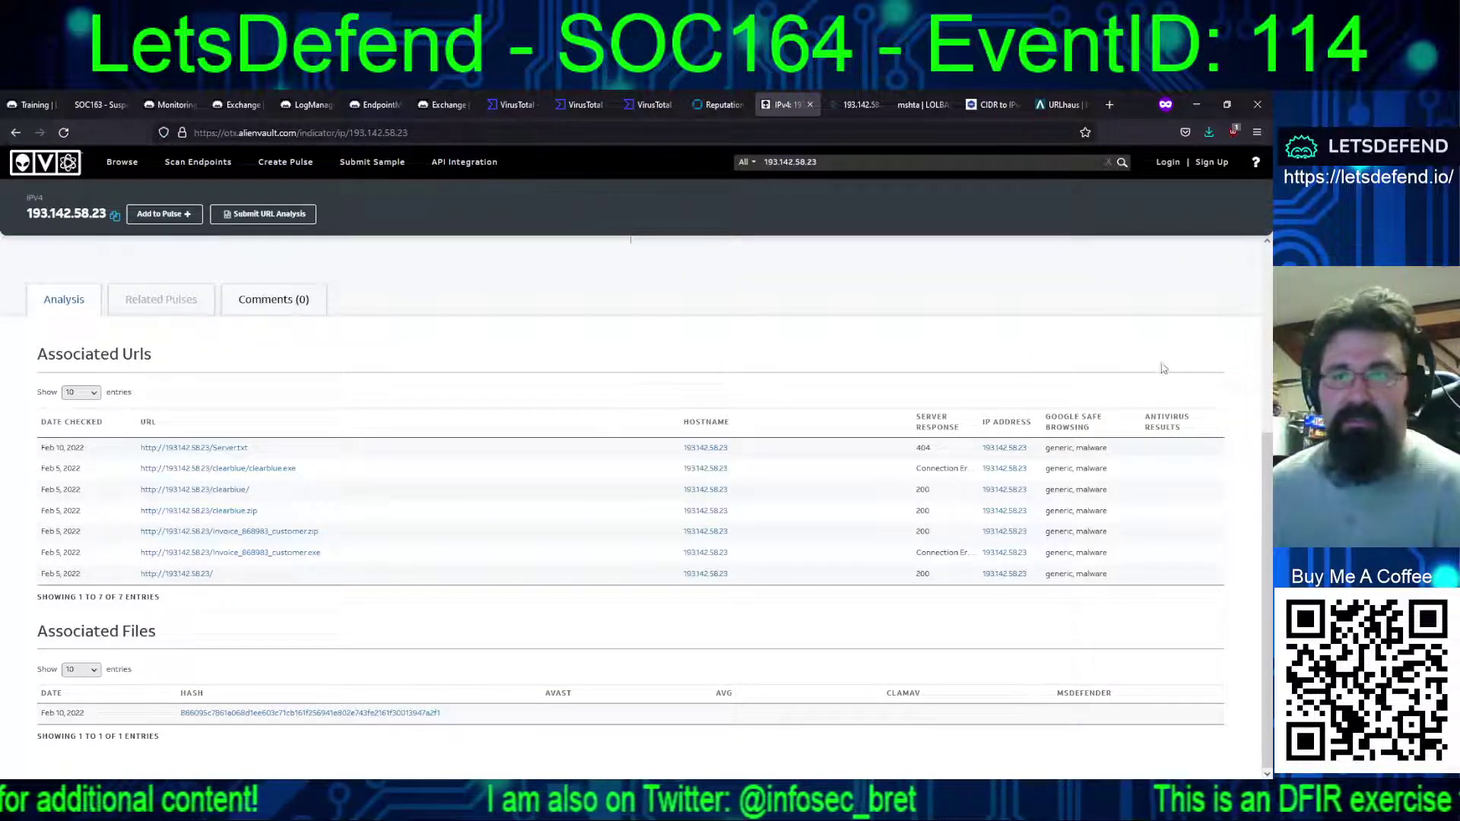
left_click(1266, 355)
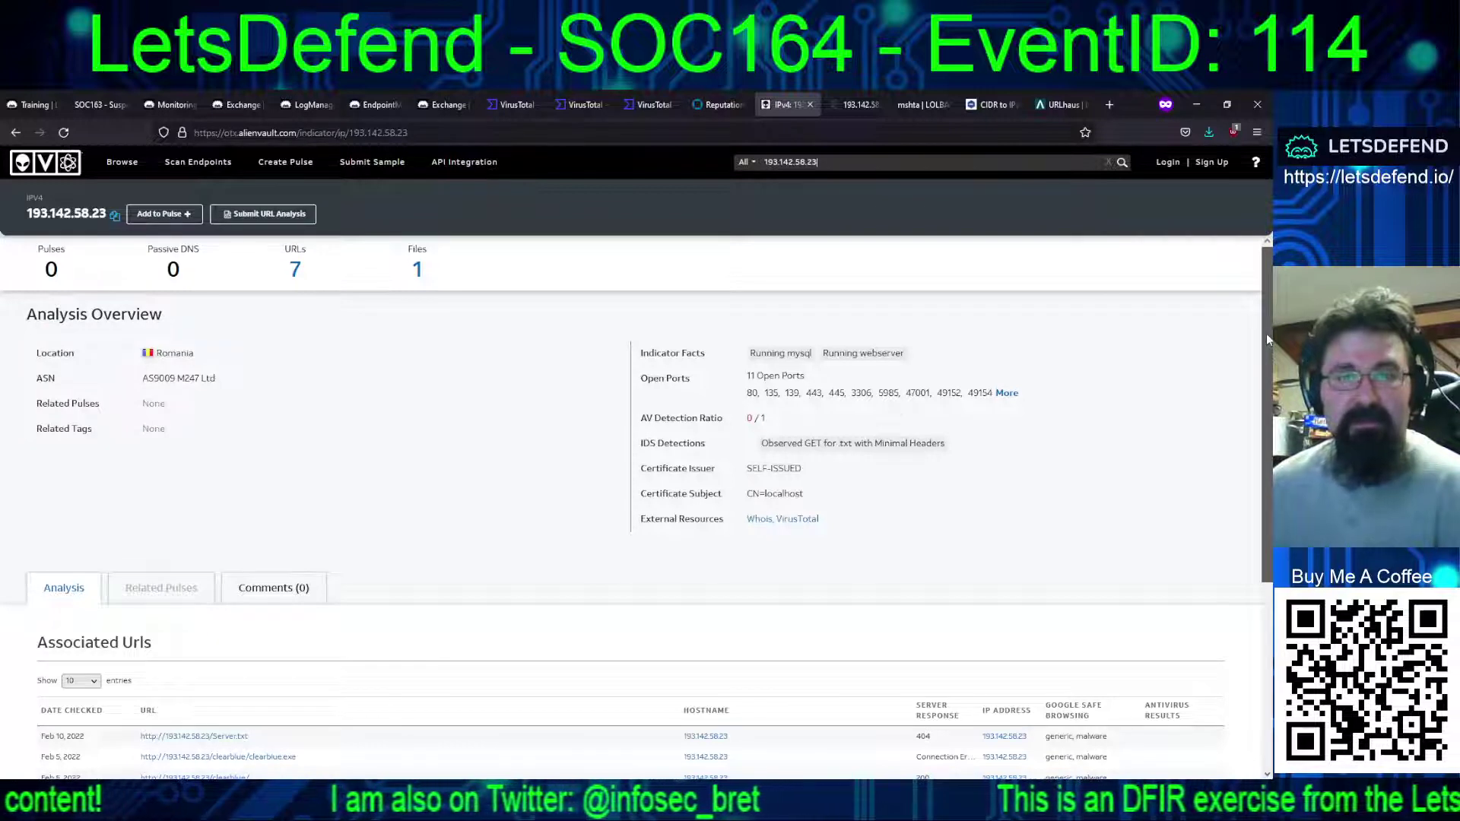
scroll(1256, 403, "down", 1)
scroll(1256, 402, "down", 2)
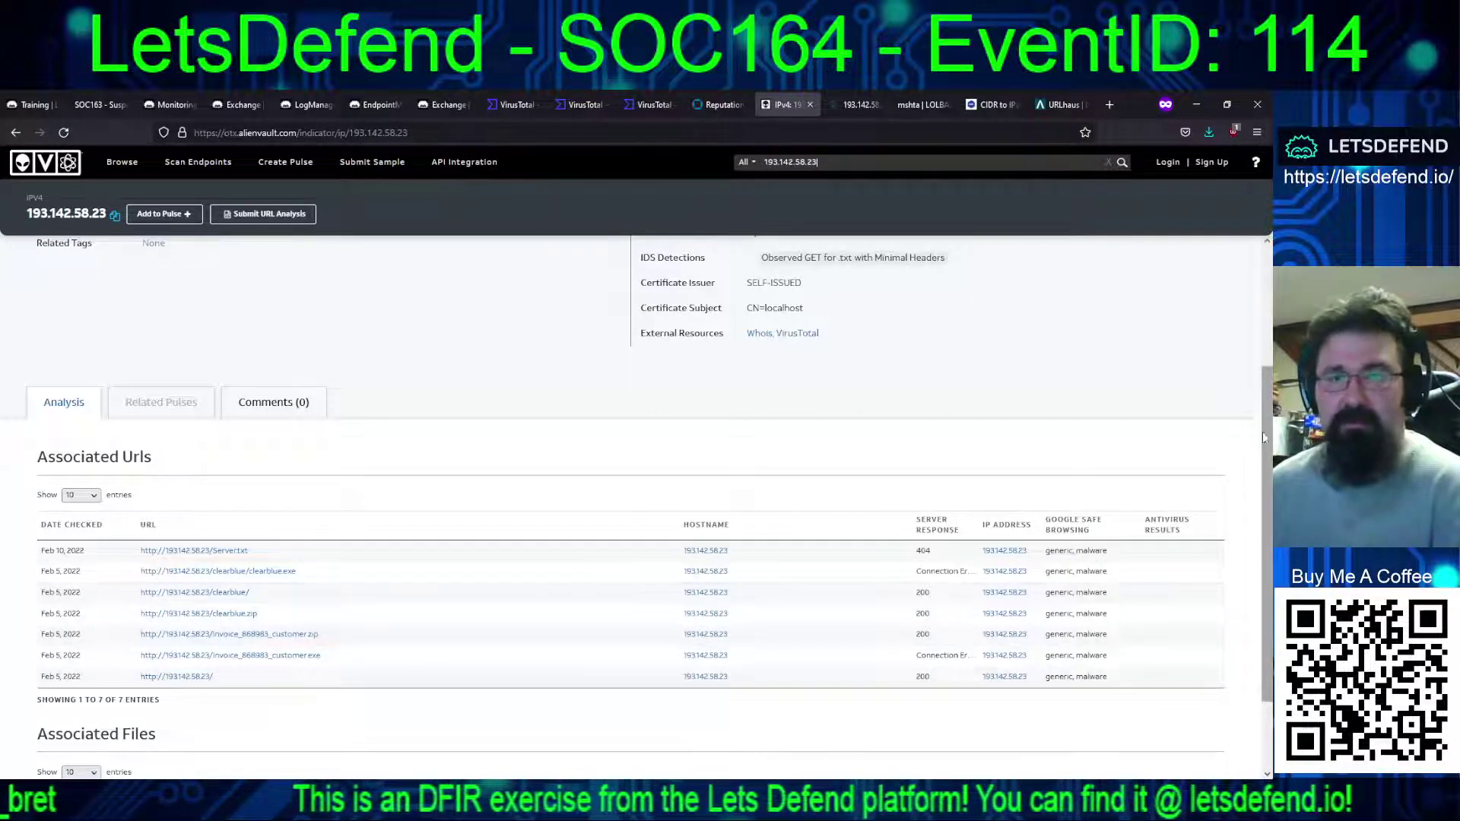
scroll(1241, 522, "down", 2)
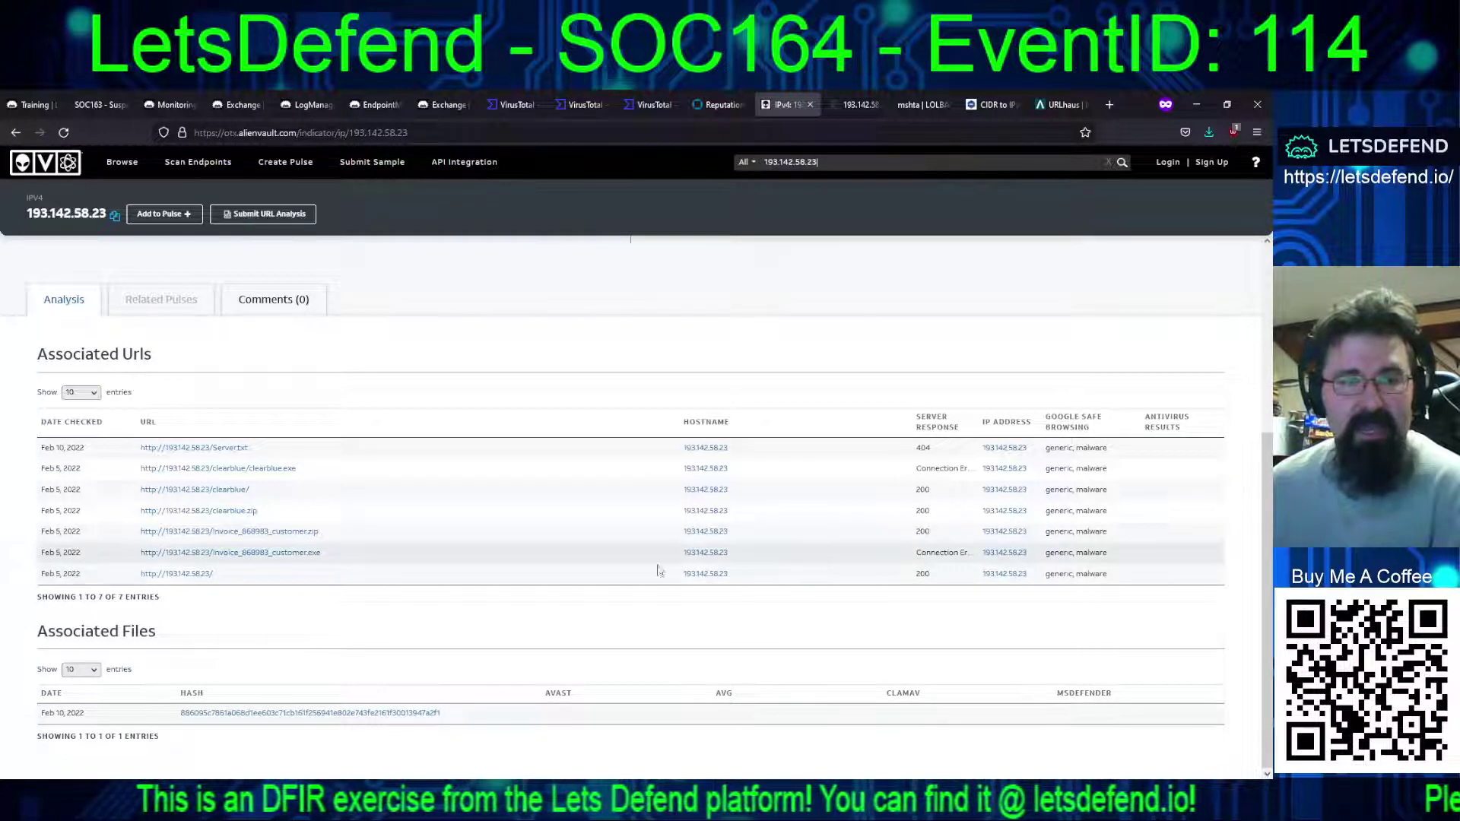
Search VirusTotal for the hash of the file that AlienVault OTX associates with 193.142.58.23
left_click_drag(447, 720, 206, 715)
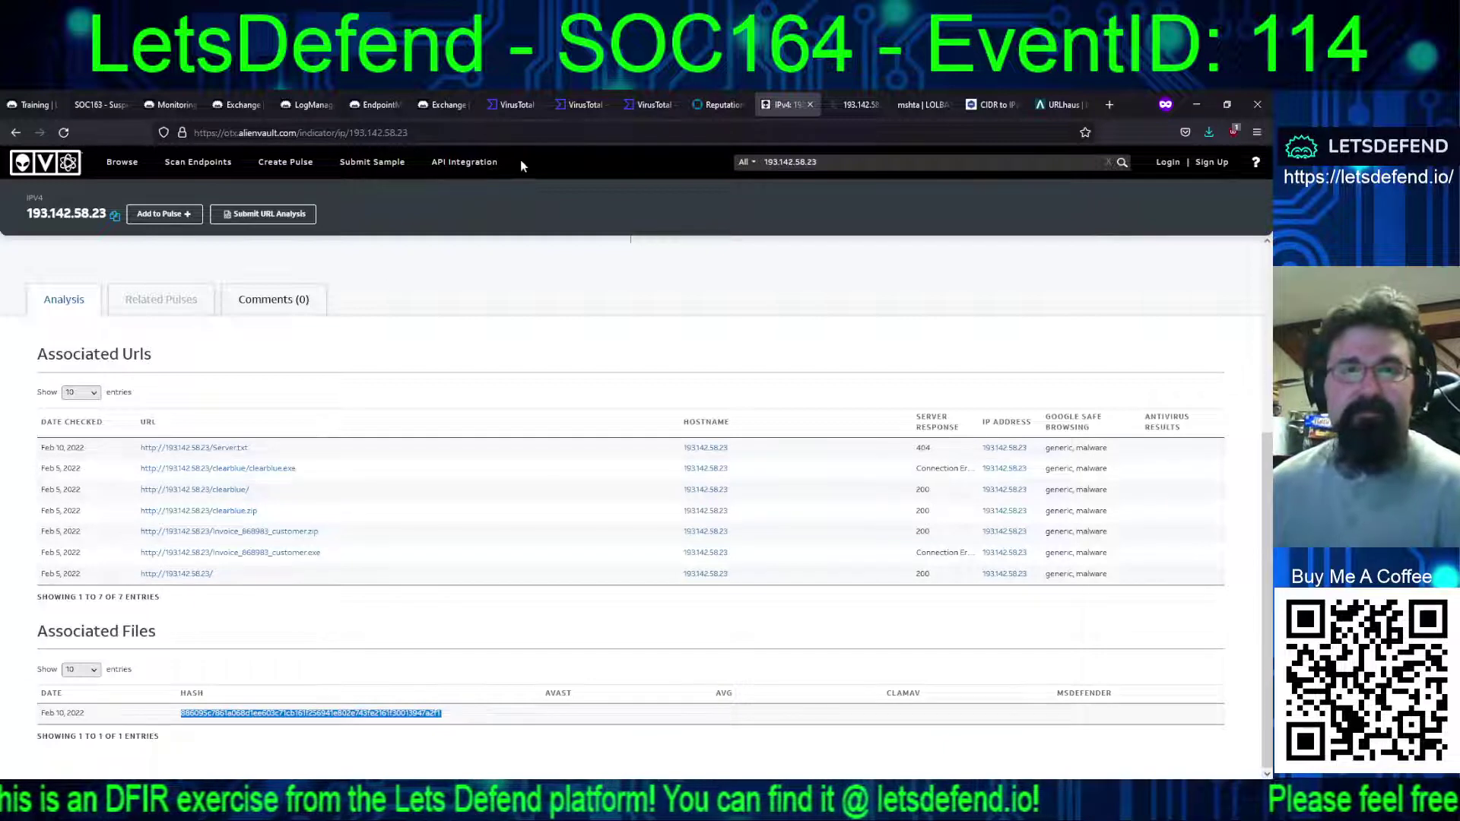
left_click(652, 107)
left_click(552, 170)
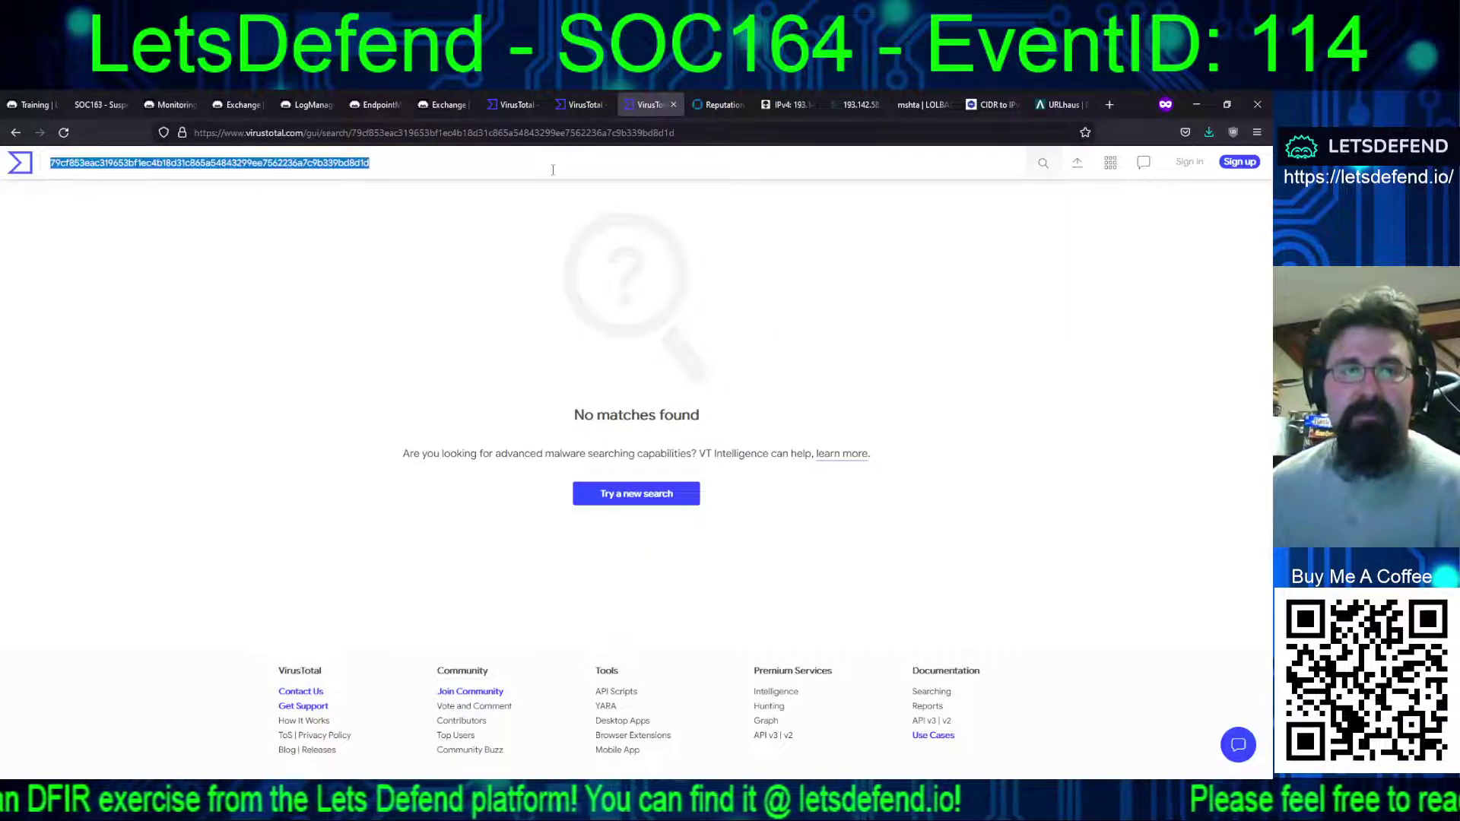
left_click(553, 169)
key("ctrl+z")
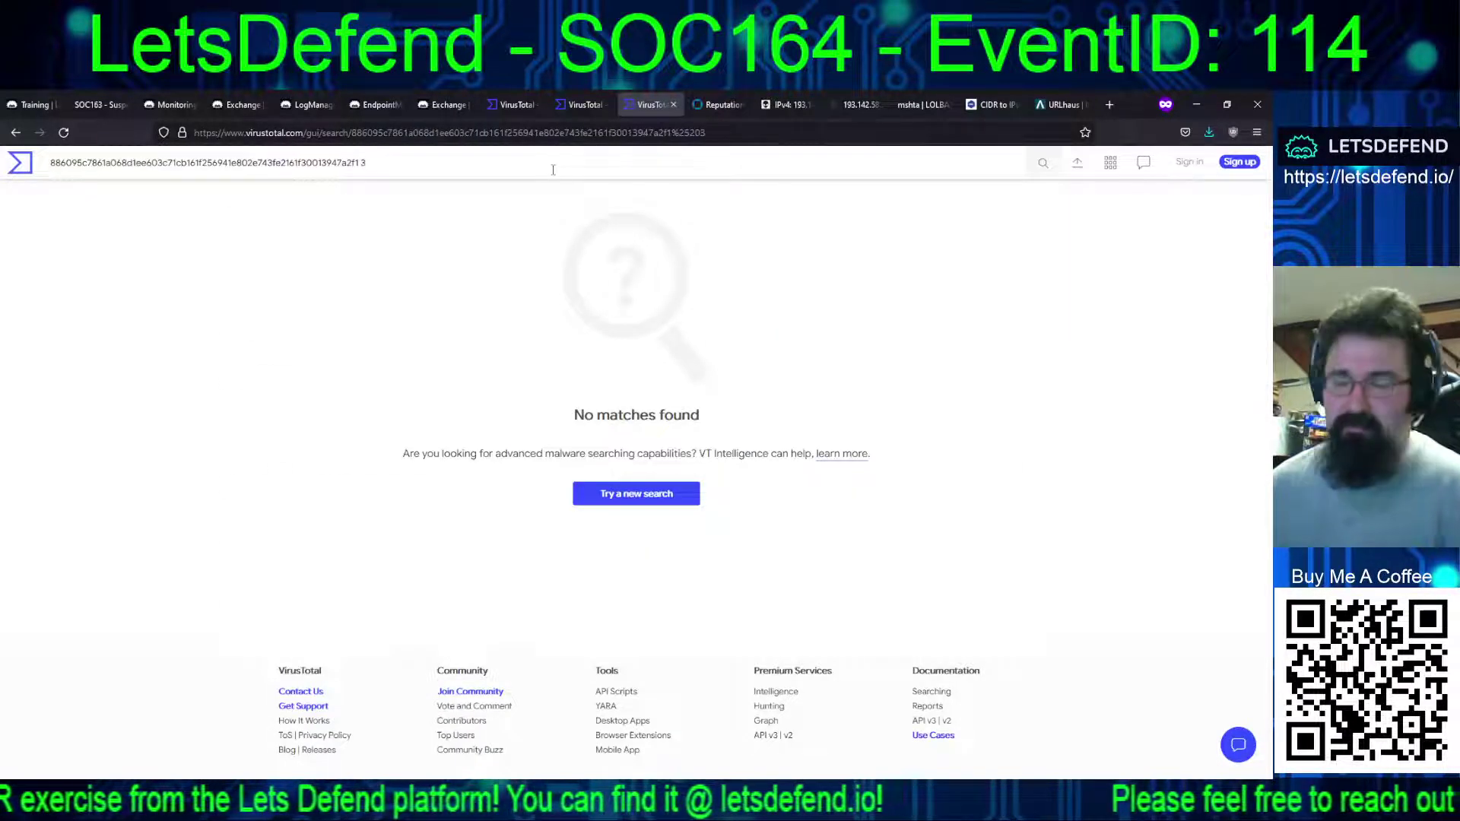
key("Return")
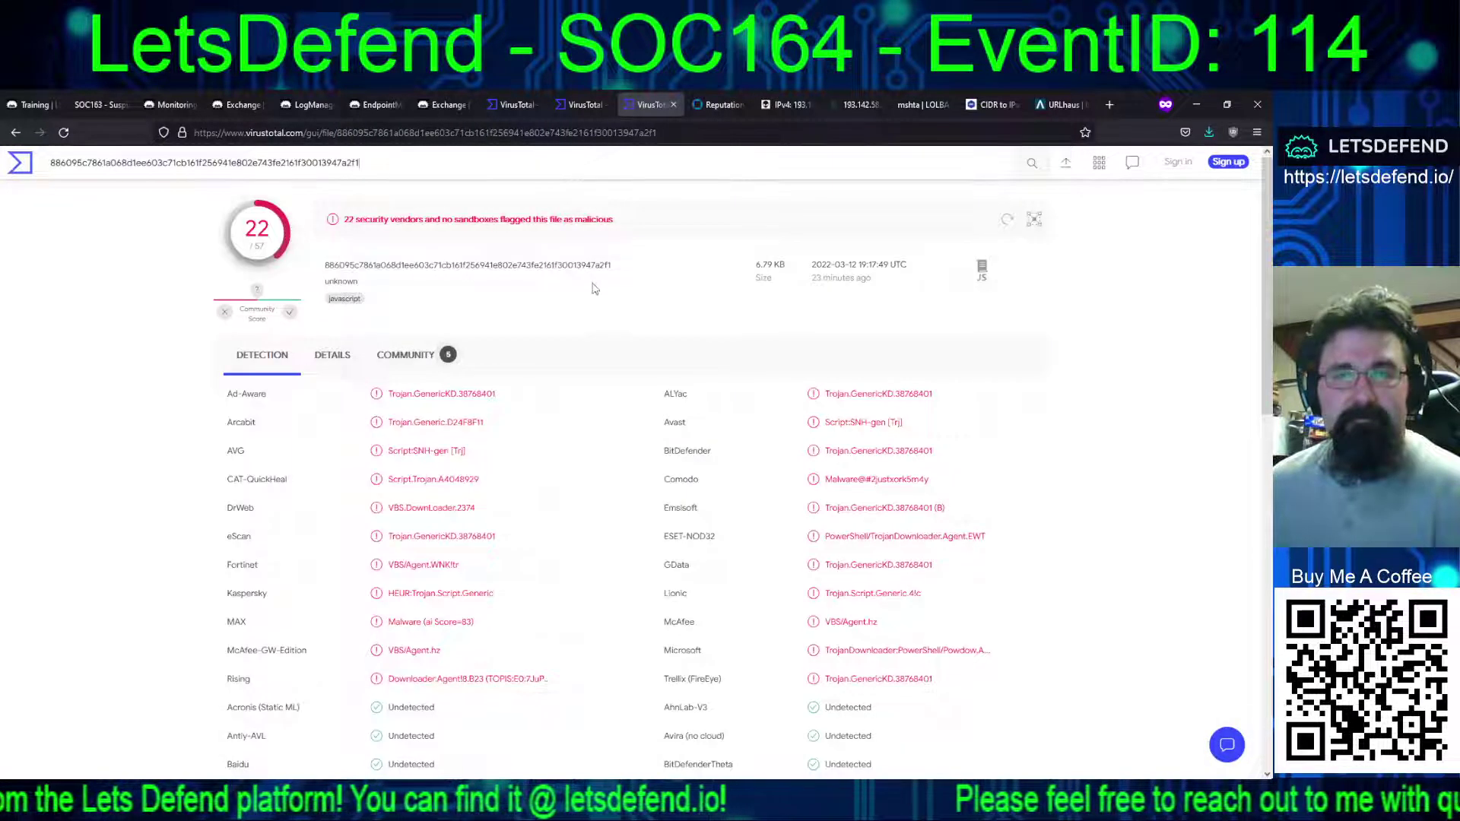
Review the file's VirusTotal details and detections against the earlier report, and open the IBM X-Force Exchange report for 193.142.58.23
left_click(331, 371)
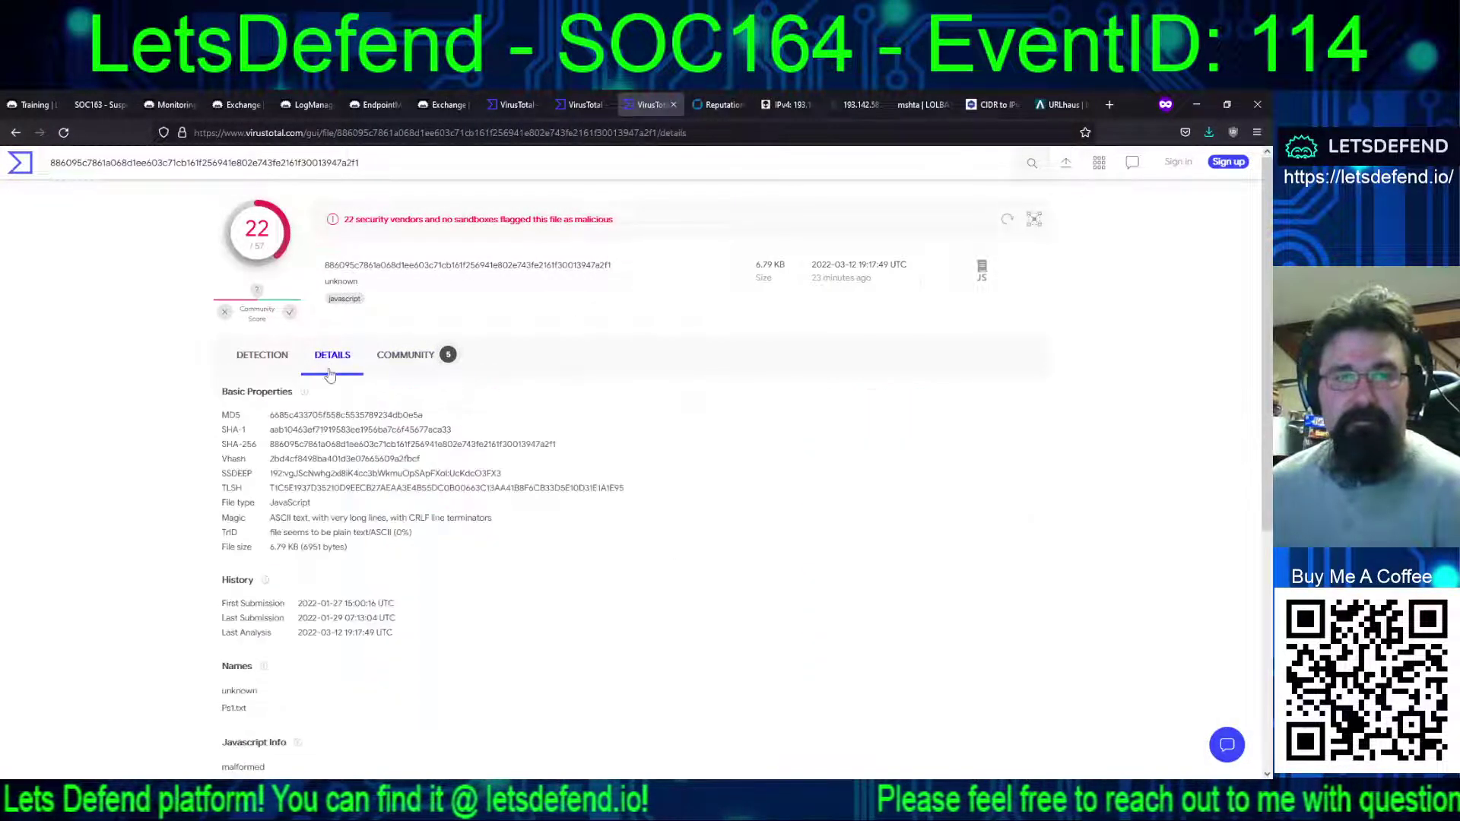
left_click(261, 356)
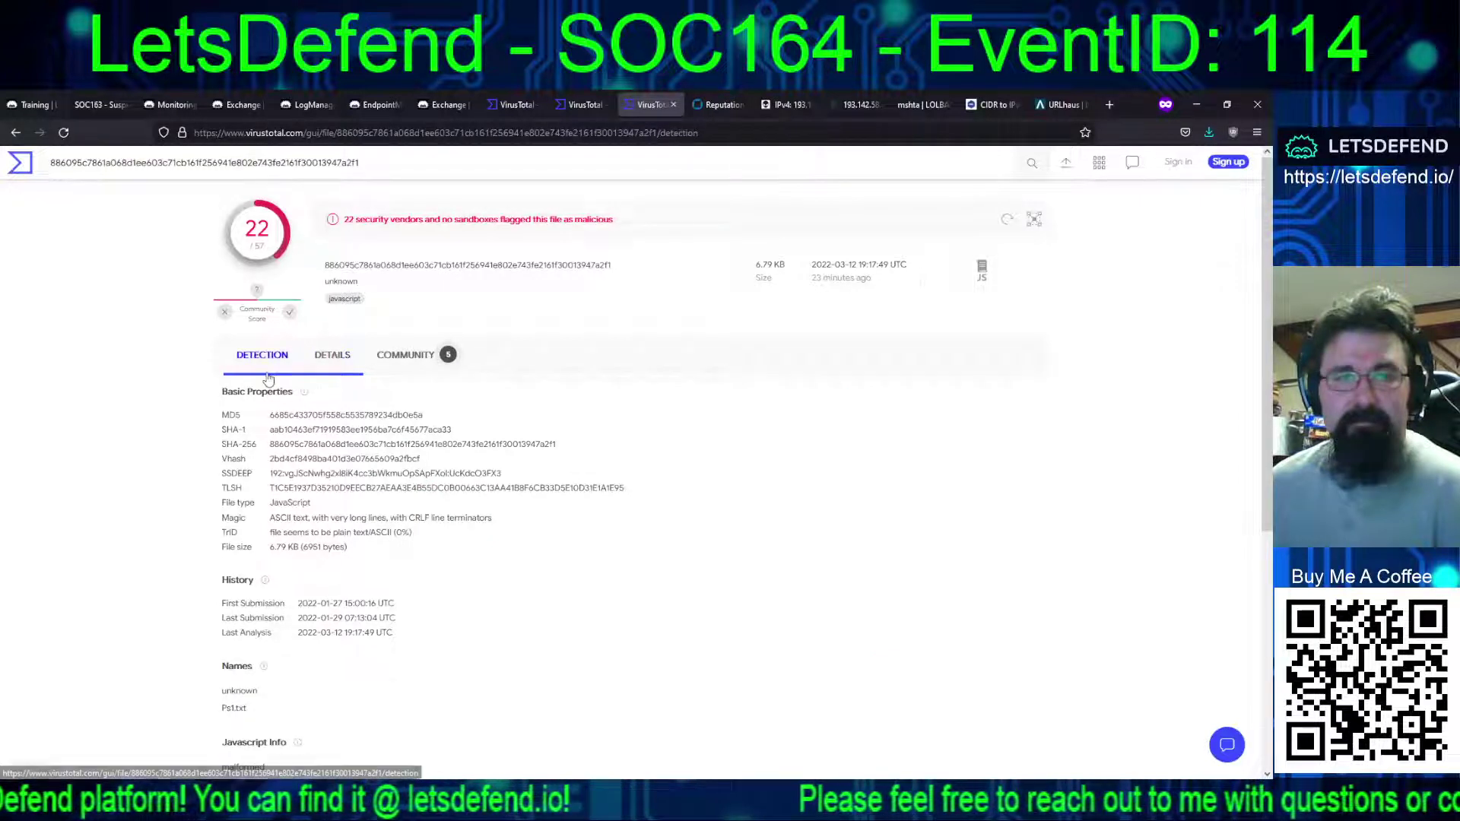
left_click(16, 133)
left_click(510, 105)
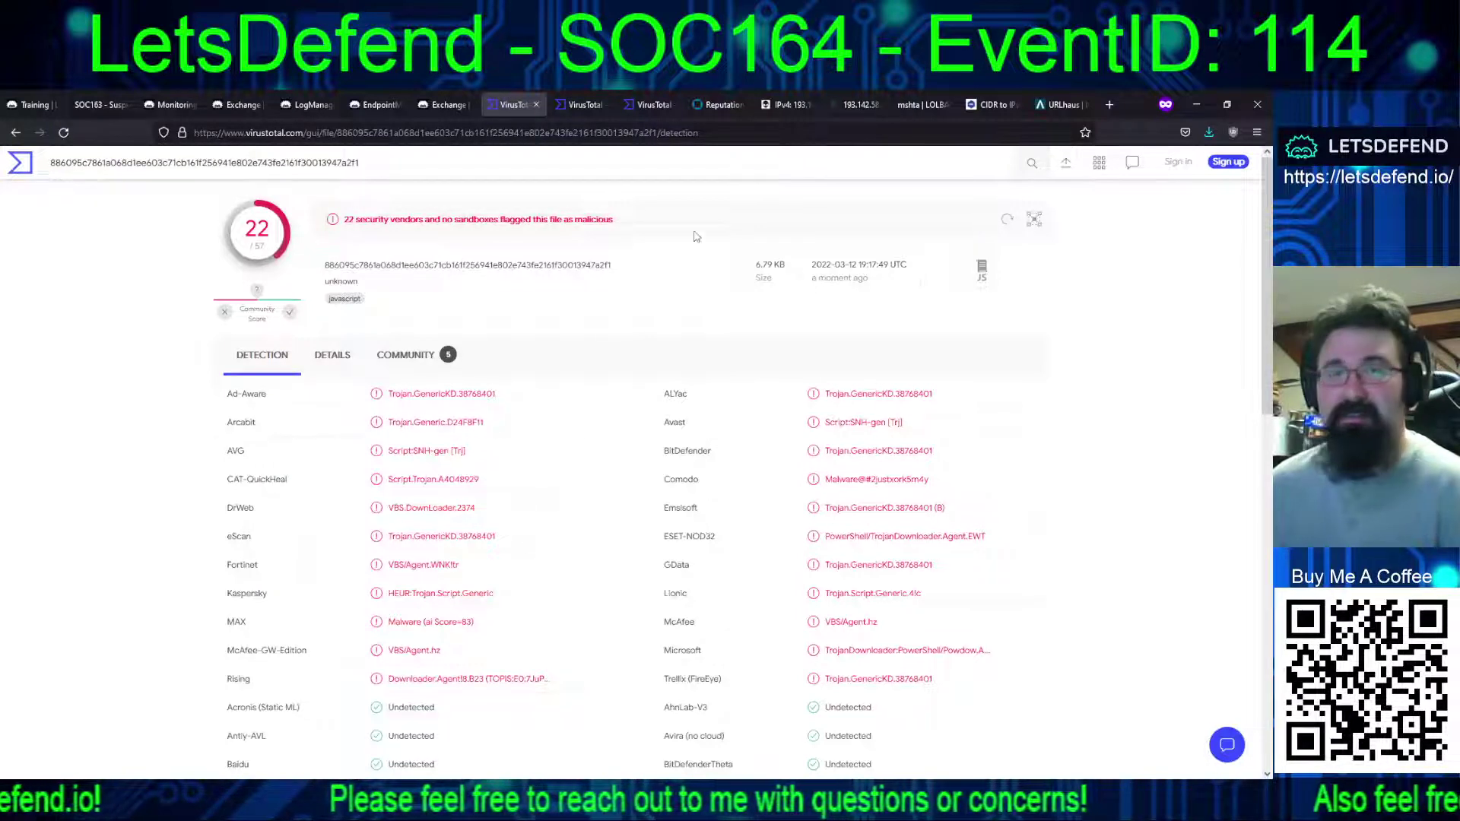
left_click(858, 105)
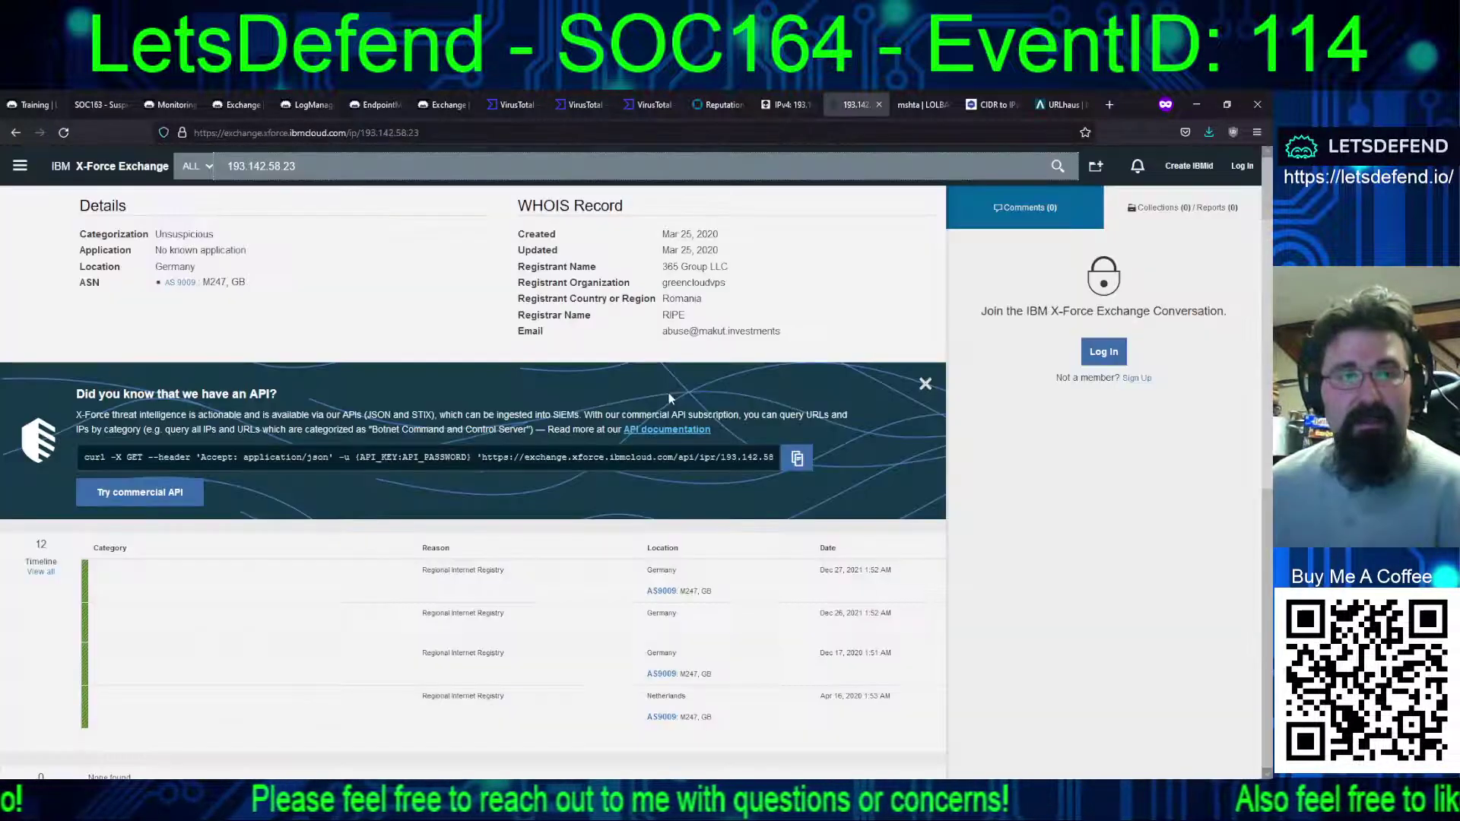
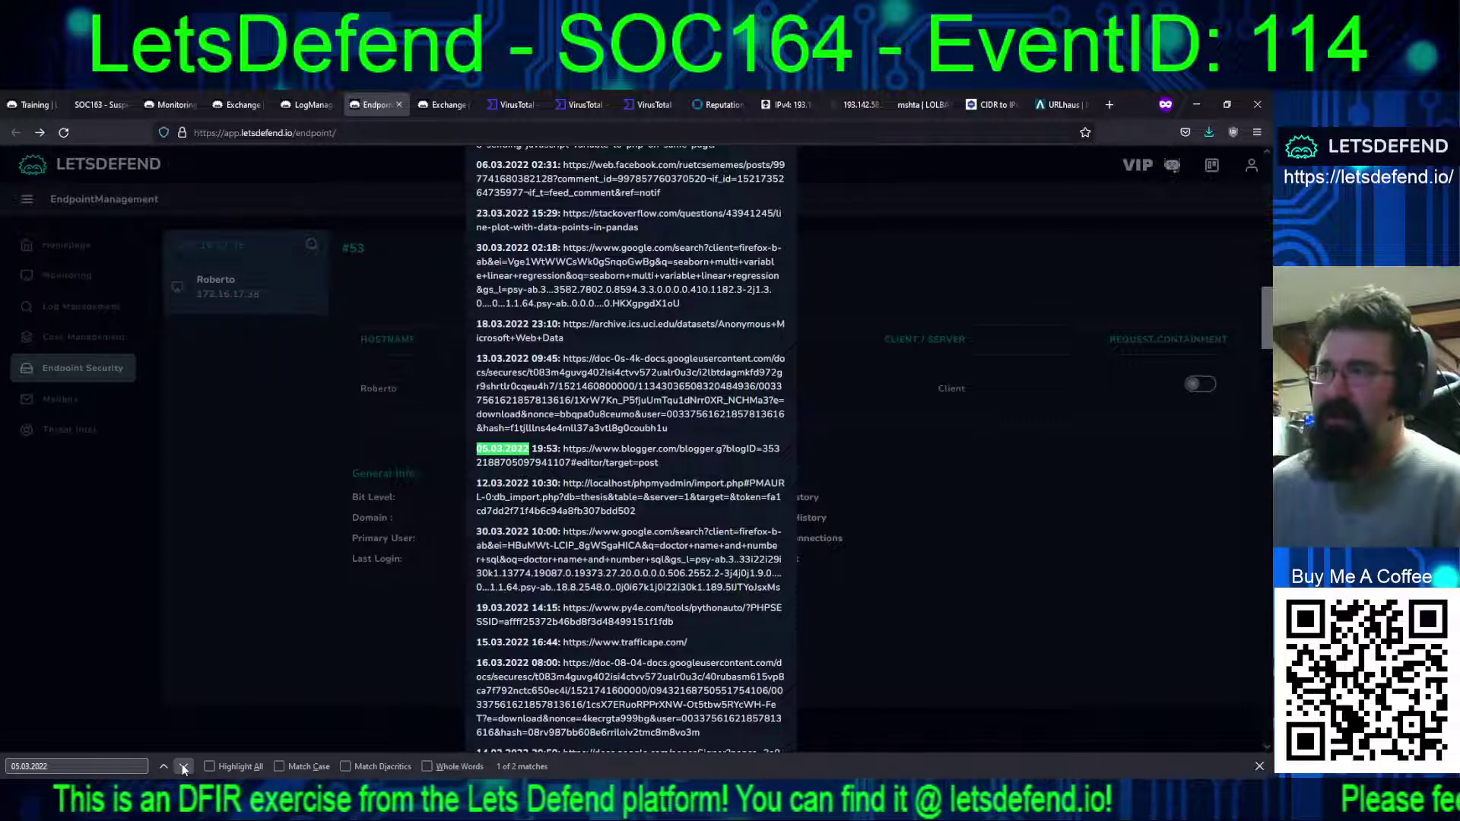
Check the 05.03.2022 entries in the browser history of host 172.16.17.38 in LetsDefend's Endpoint Security and close the history
left_click(183, 766)
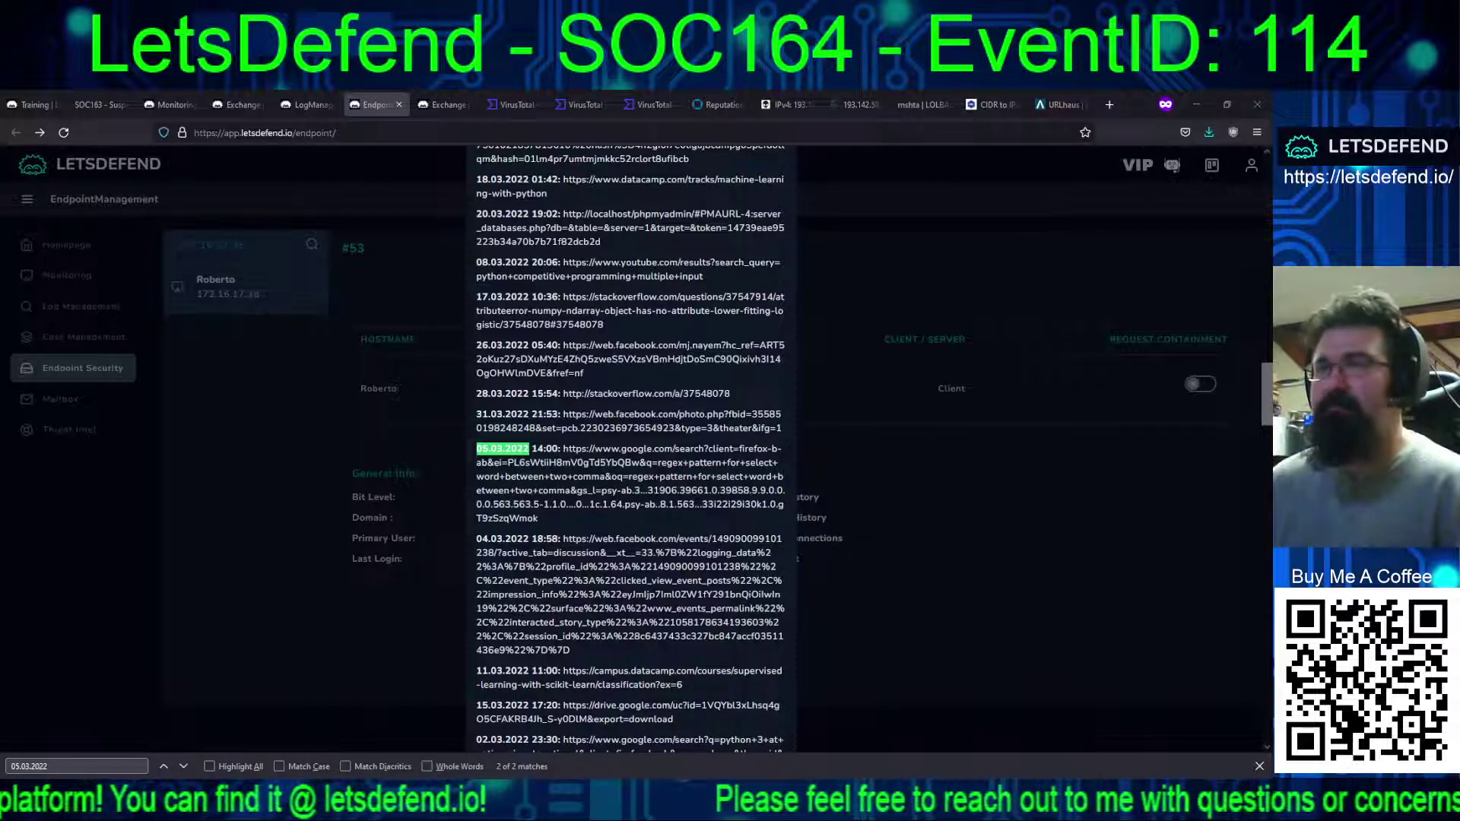
left_click(199, 734)
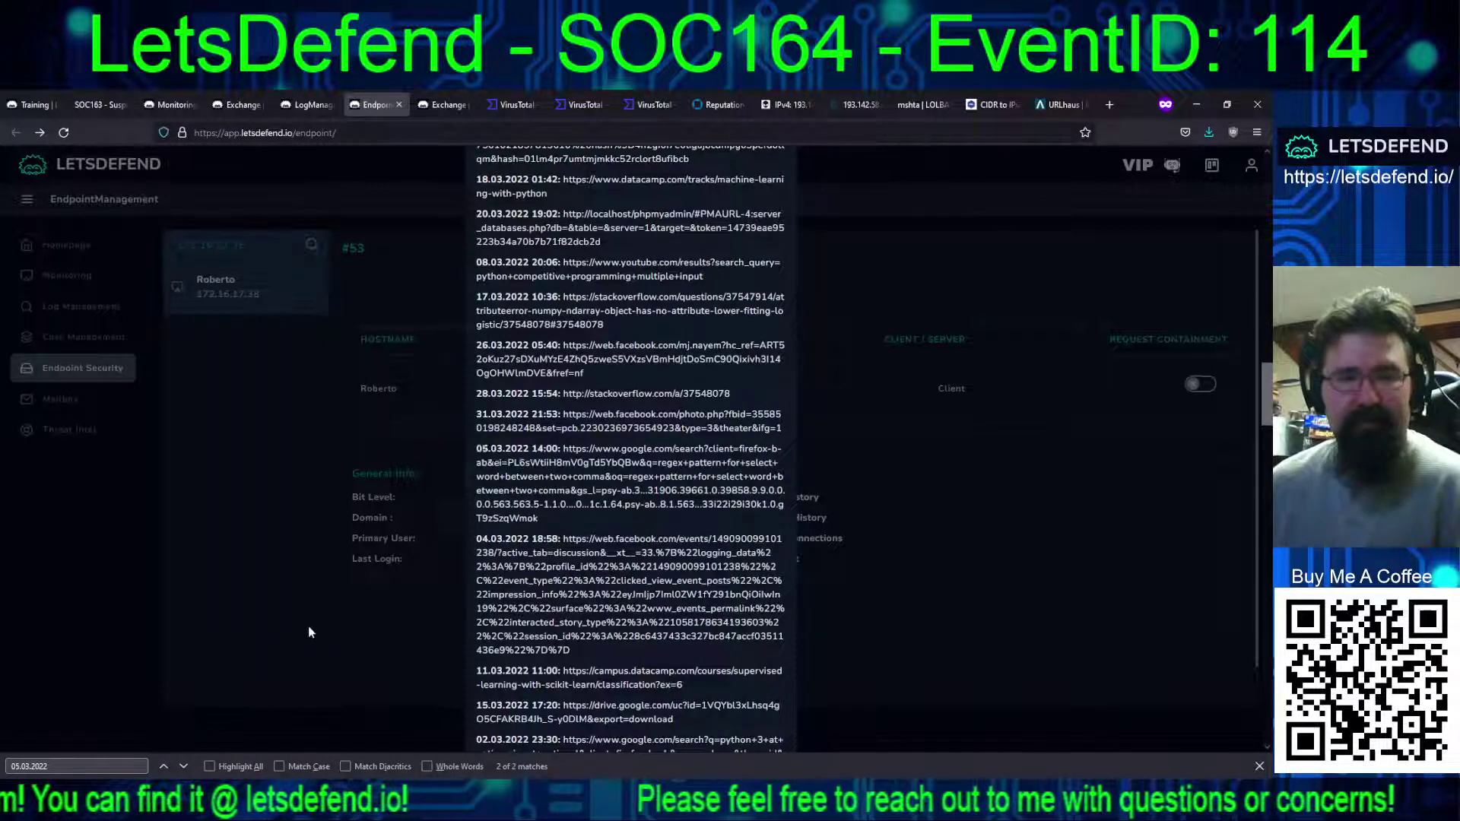
left_click(263, 637)
Examine the directory listing and navigation commands in the CMD history of host 172.16.17.38
left_click(760, 525)
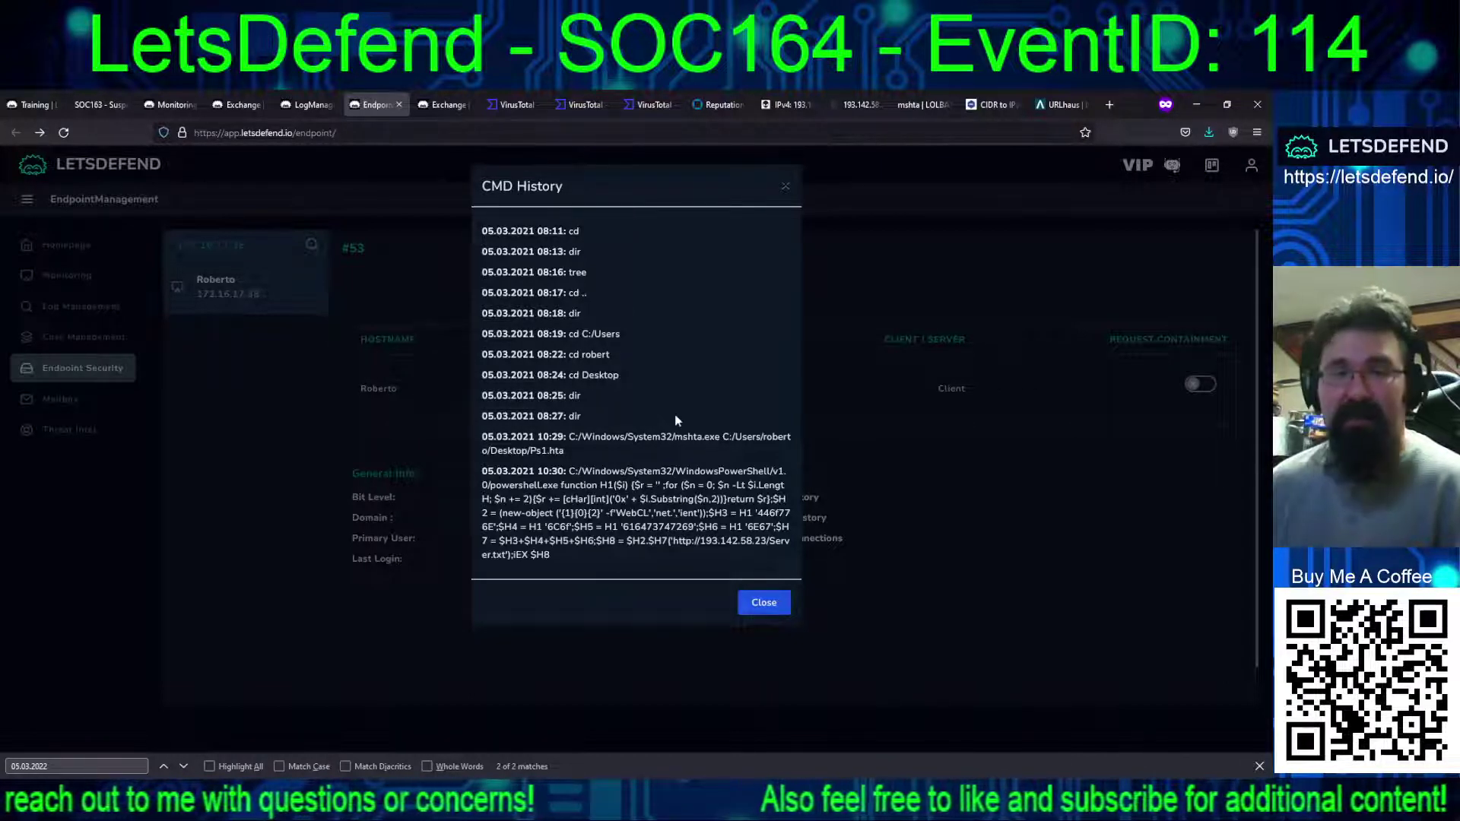
left_click_drag(517, 231, 609, 235)
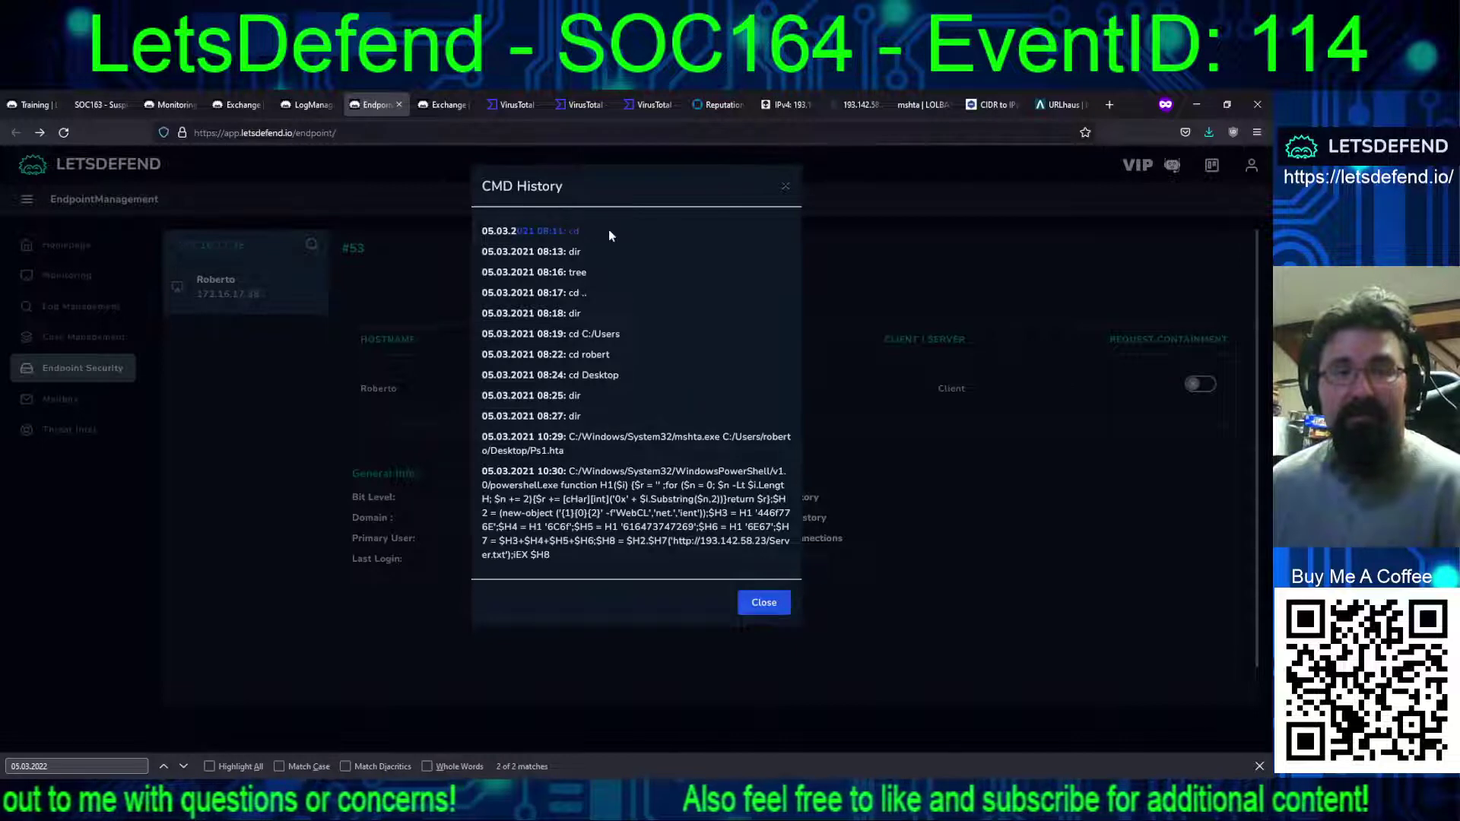
left_click_drag(524, 272, 587, 294)
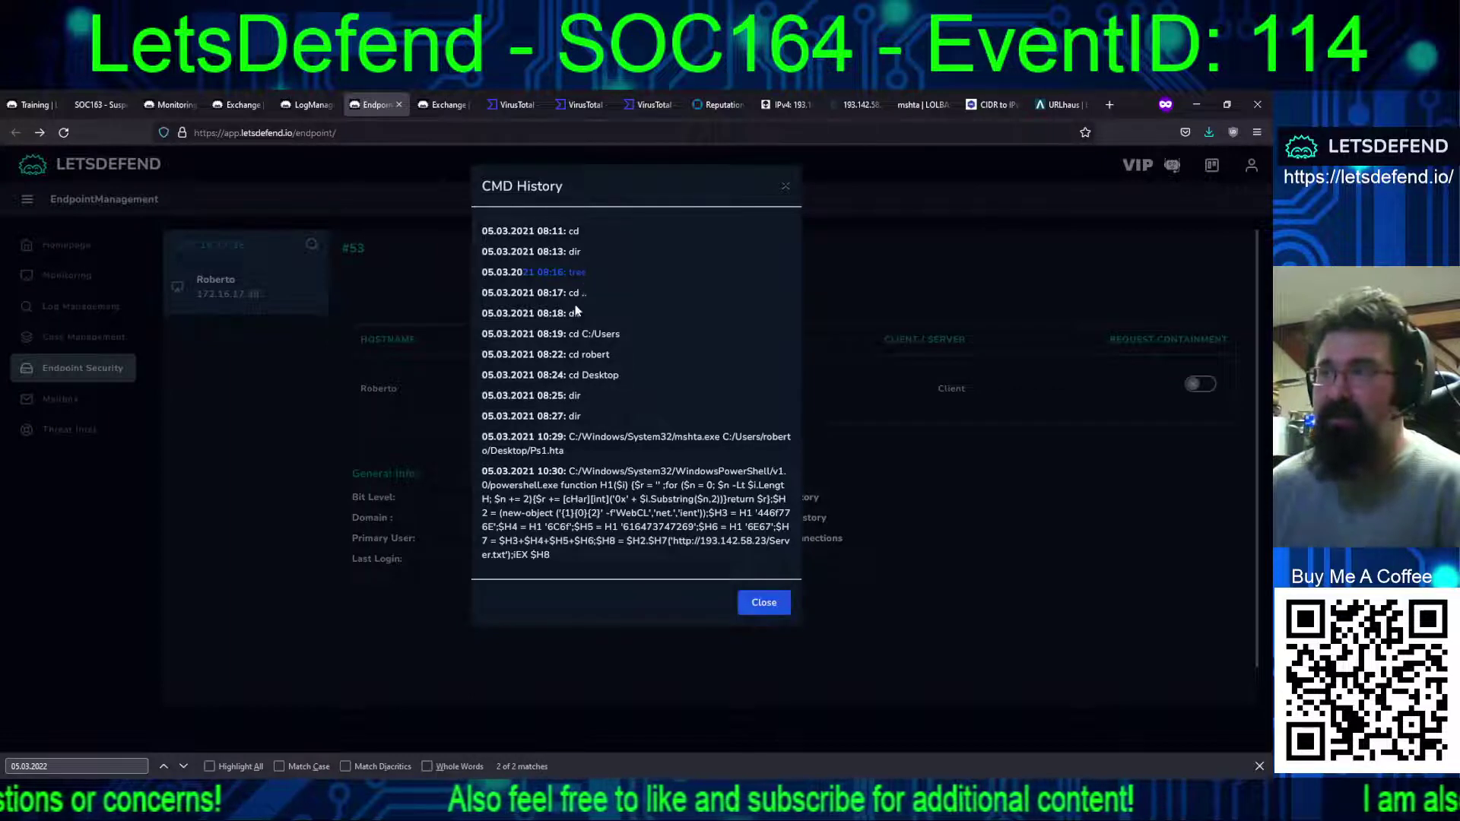
left_click_drag(523, 293, 615, 322)
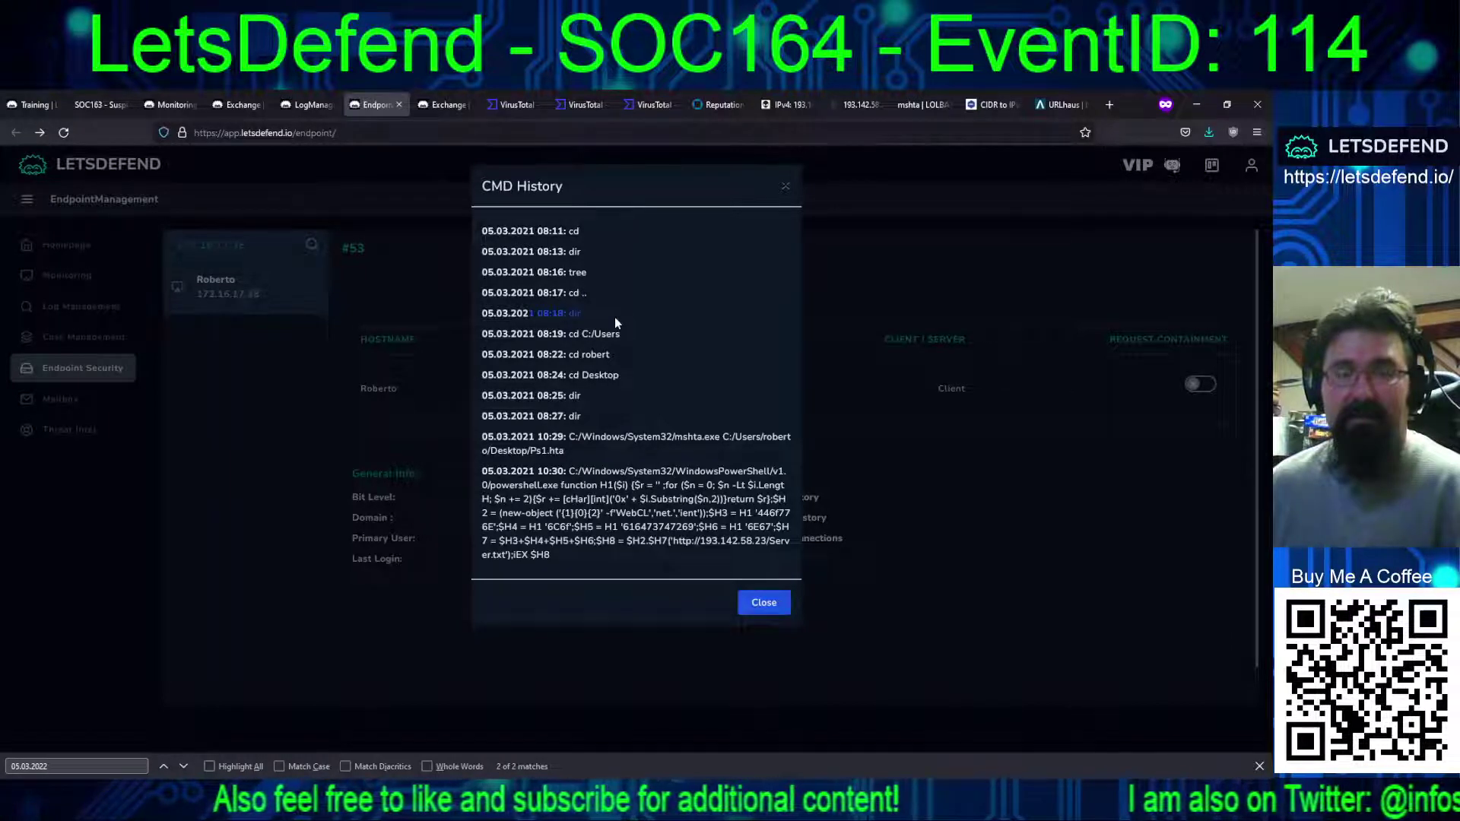
left_click_drag(517, 333, 659, 348)
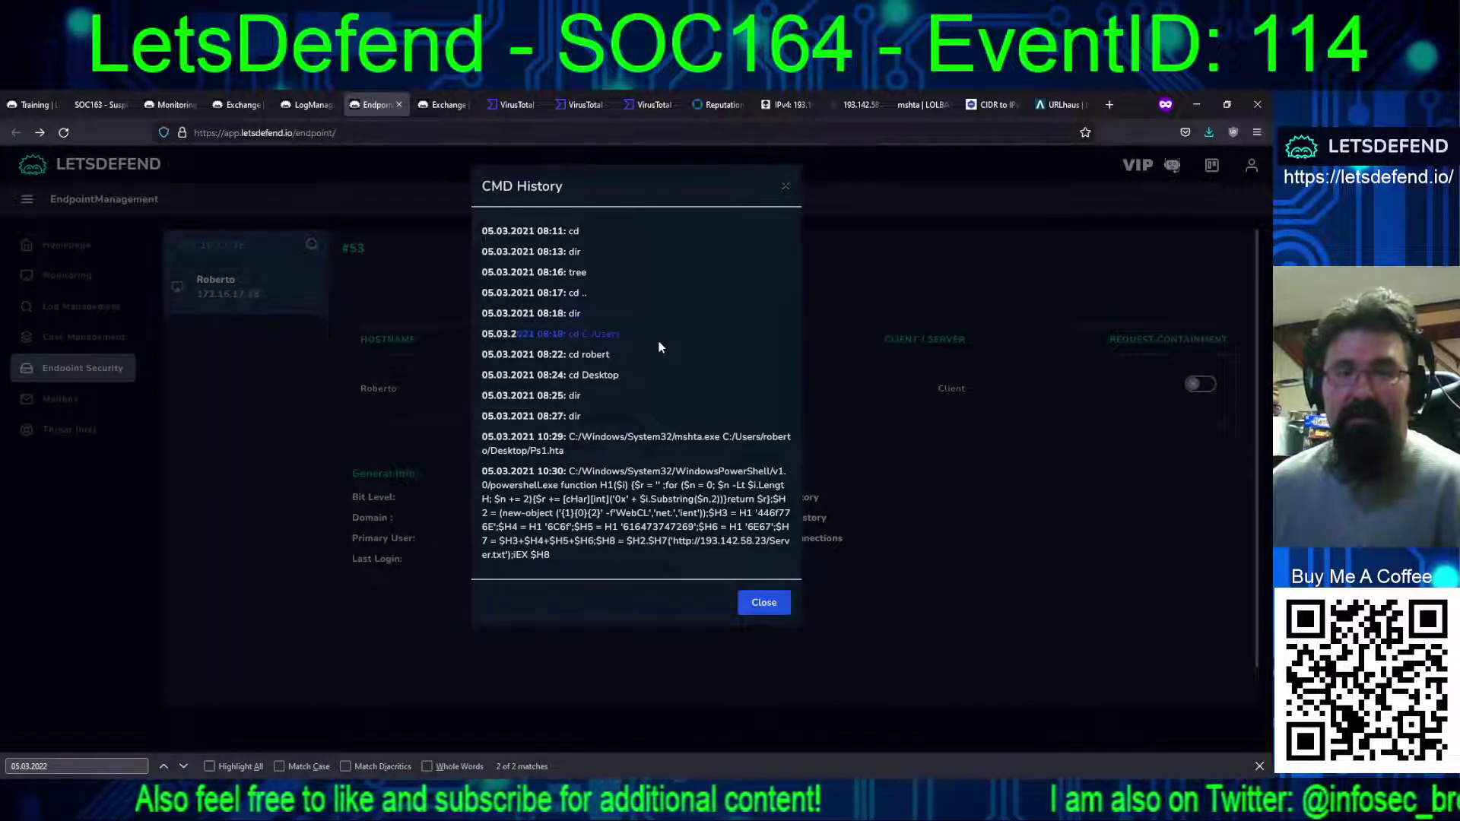
left_click_drag(518, 355, 644, 359)
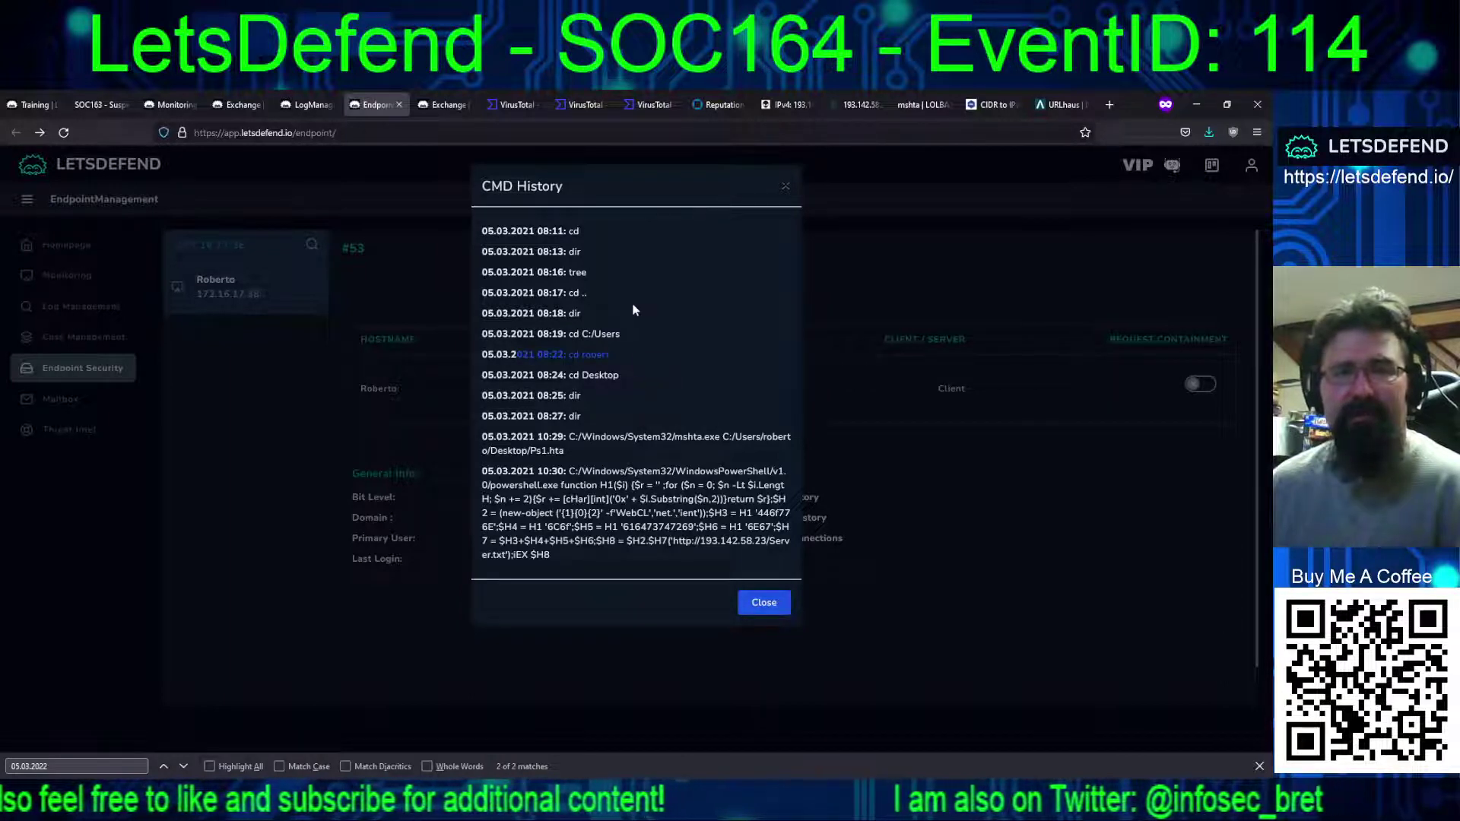
left_click(785, 187)
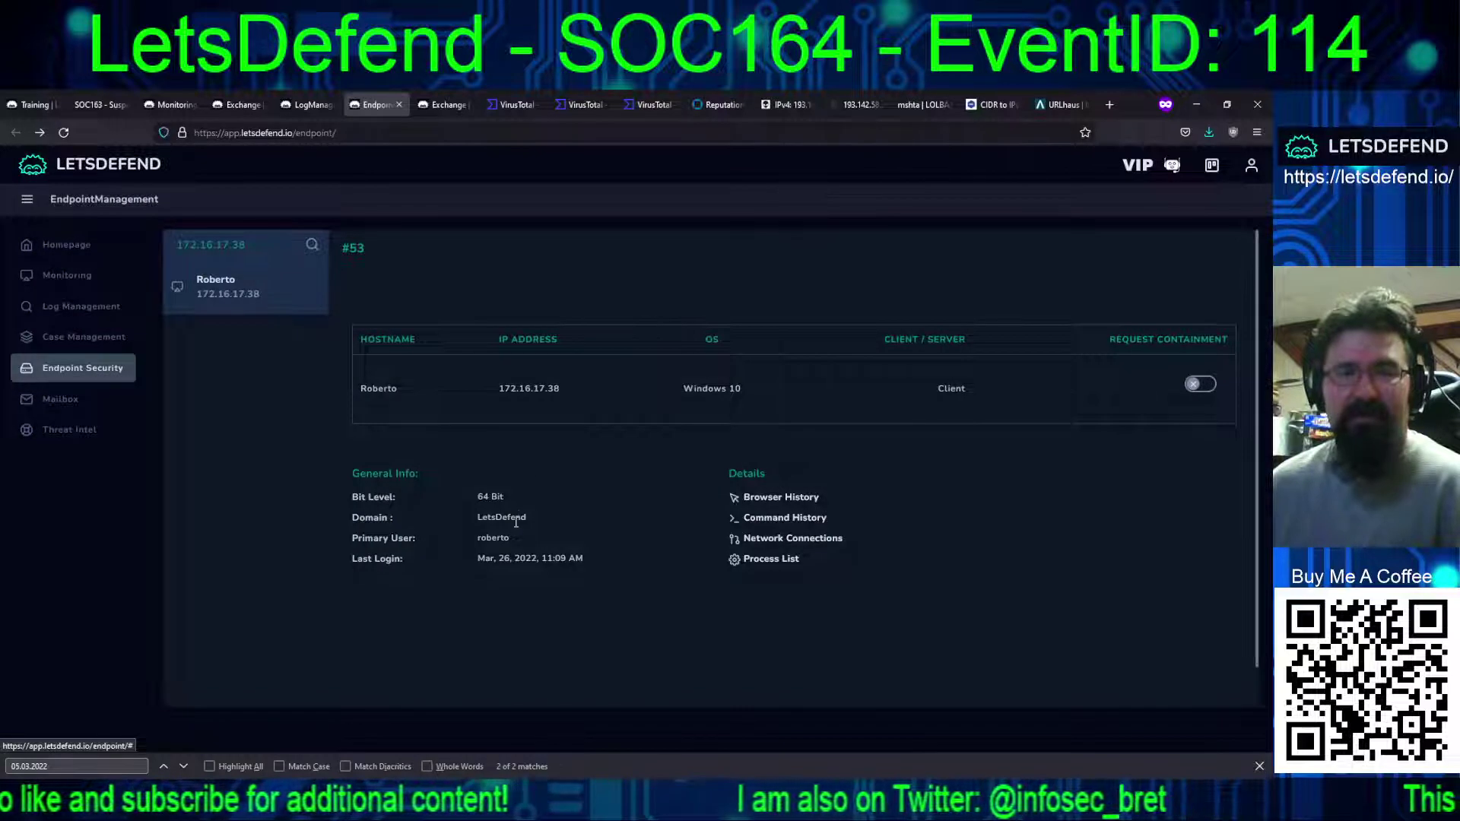
left_click(787, 519)
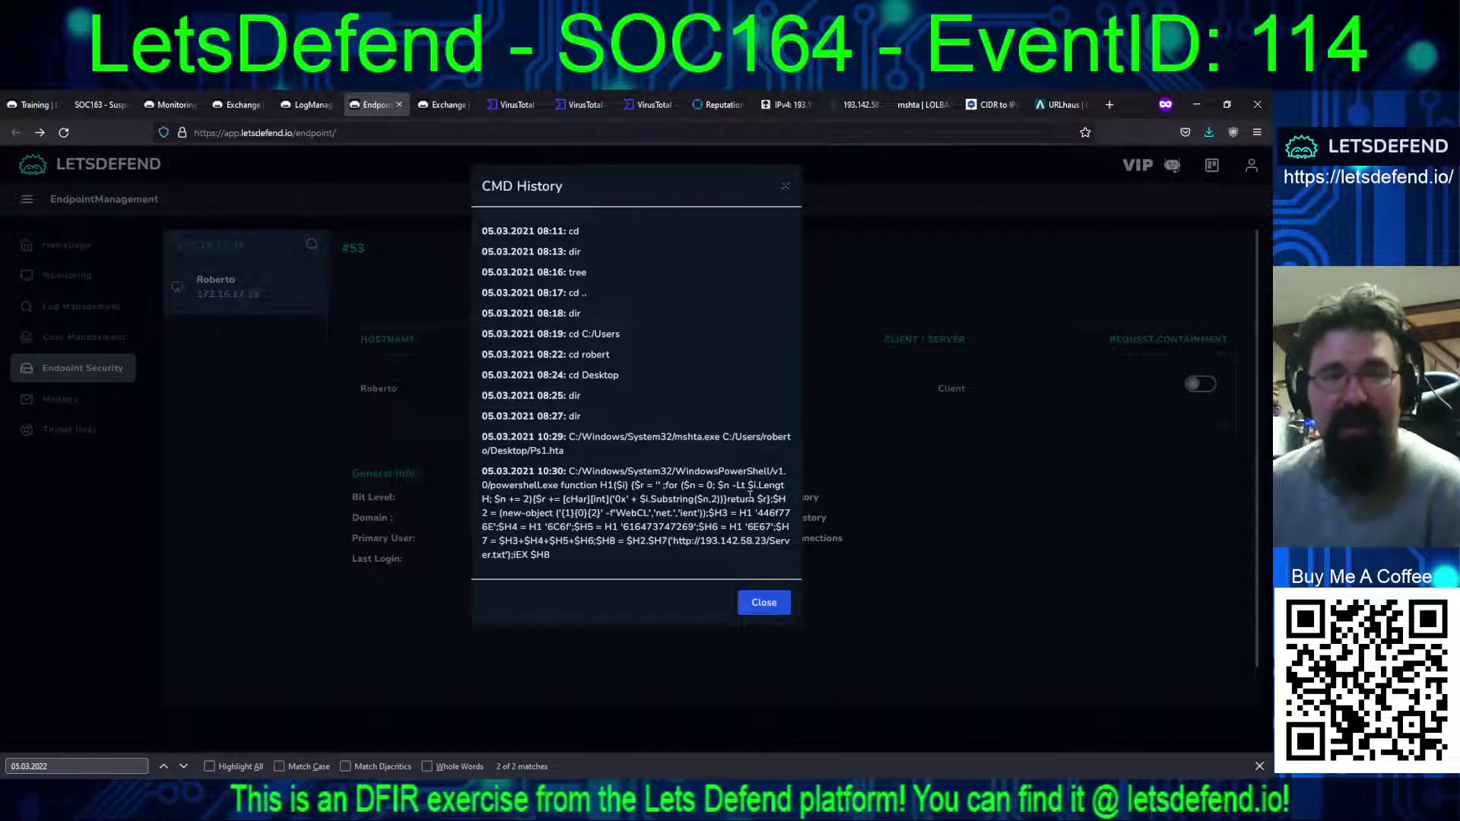
left_click_drag(616, 353, 545, 352)
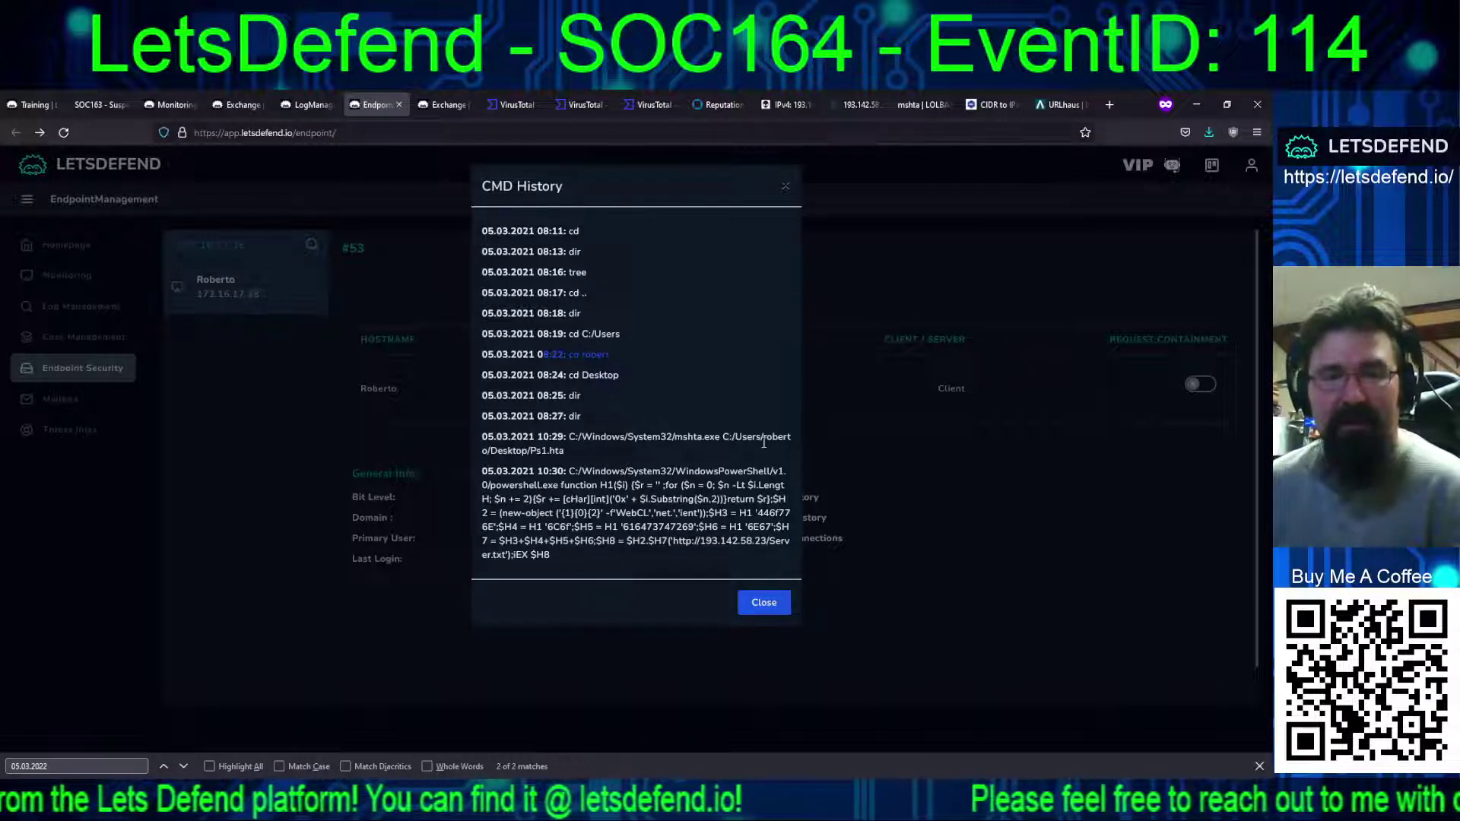
mouse_move(578, 470)
left_mouse_down()
mouse_move(657, 486)
mouse_move(601, 487)
left_mouse_up()
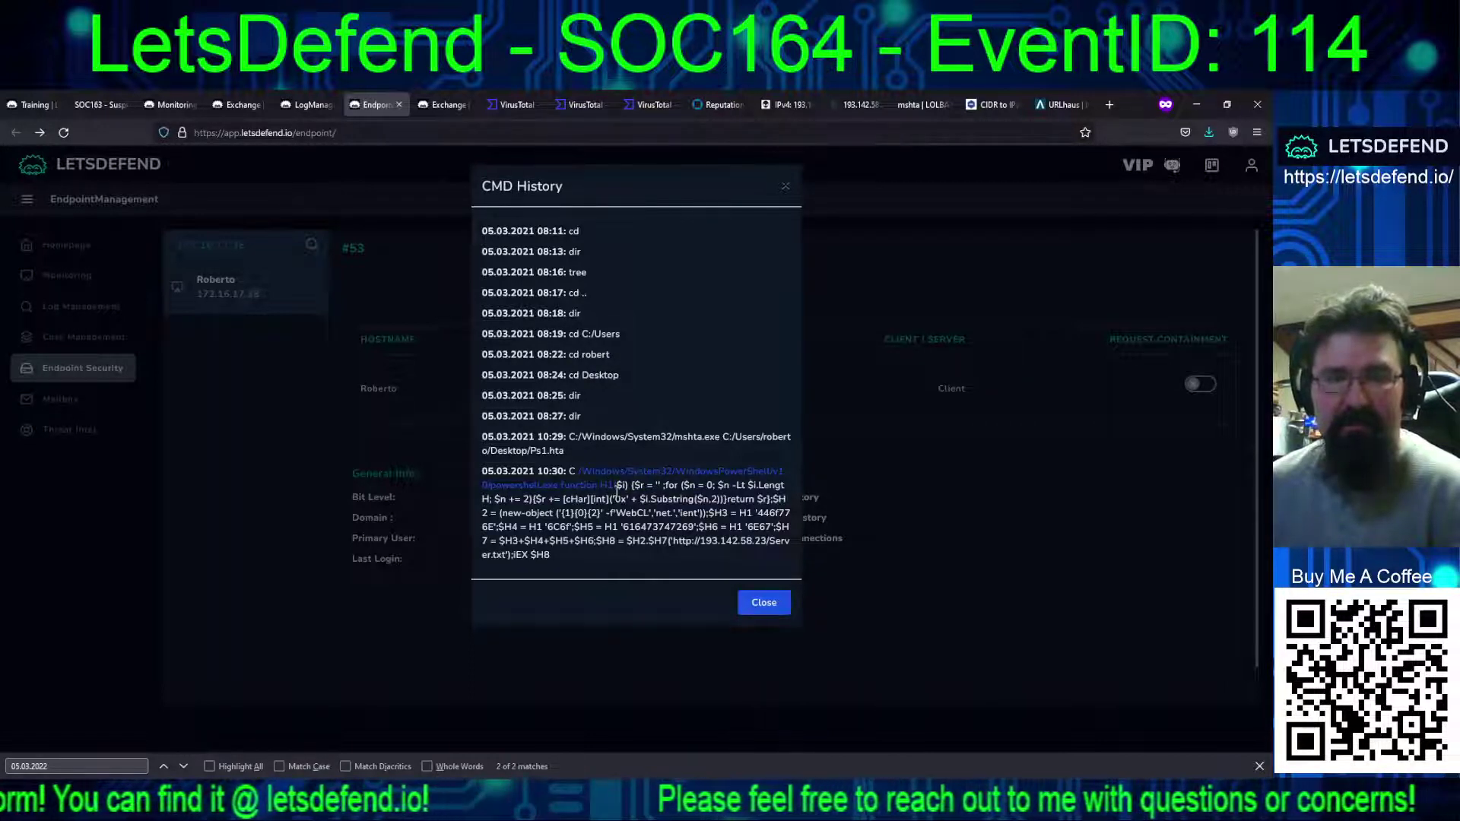
left_click_drag(501, 513, 758, 511)
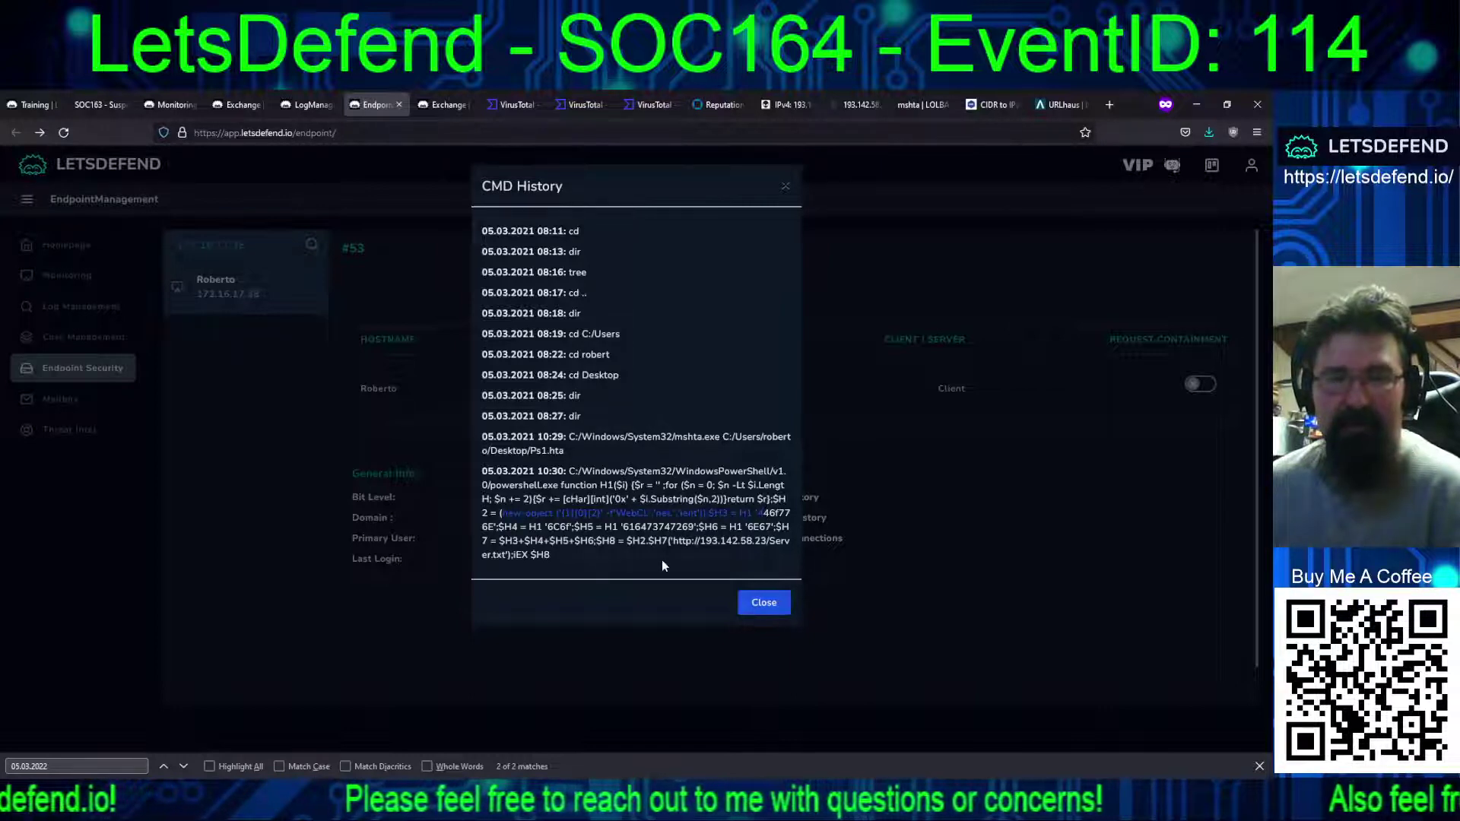
left_click_drag(672, 541, 512, 558)
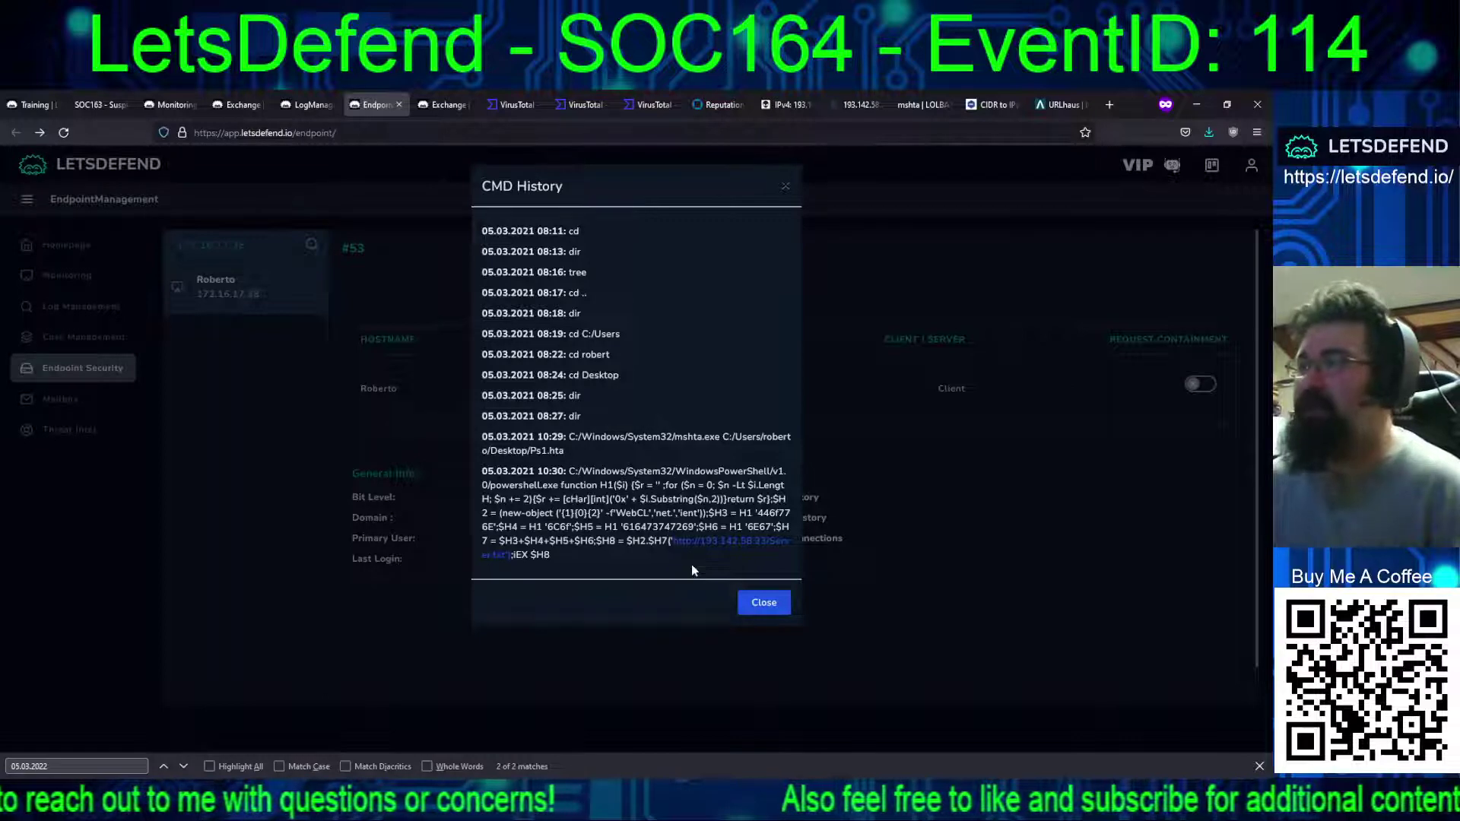
left_click(757, 602)
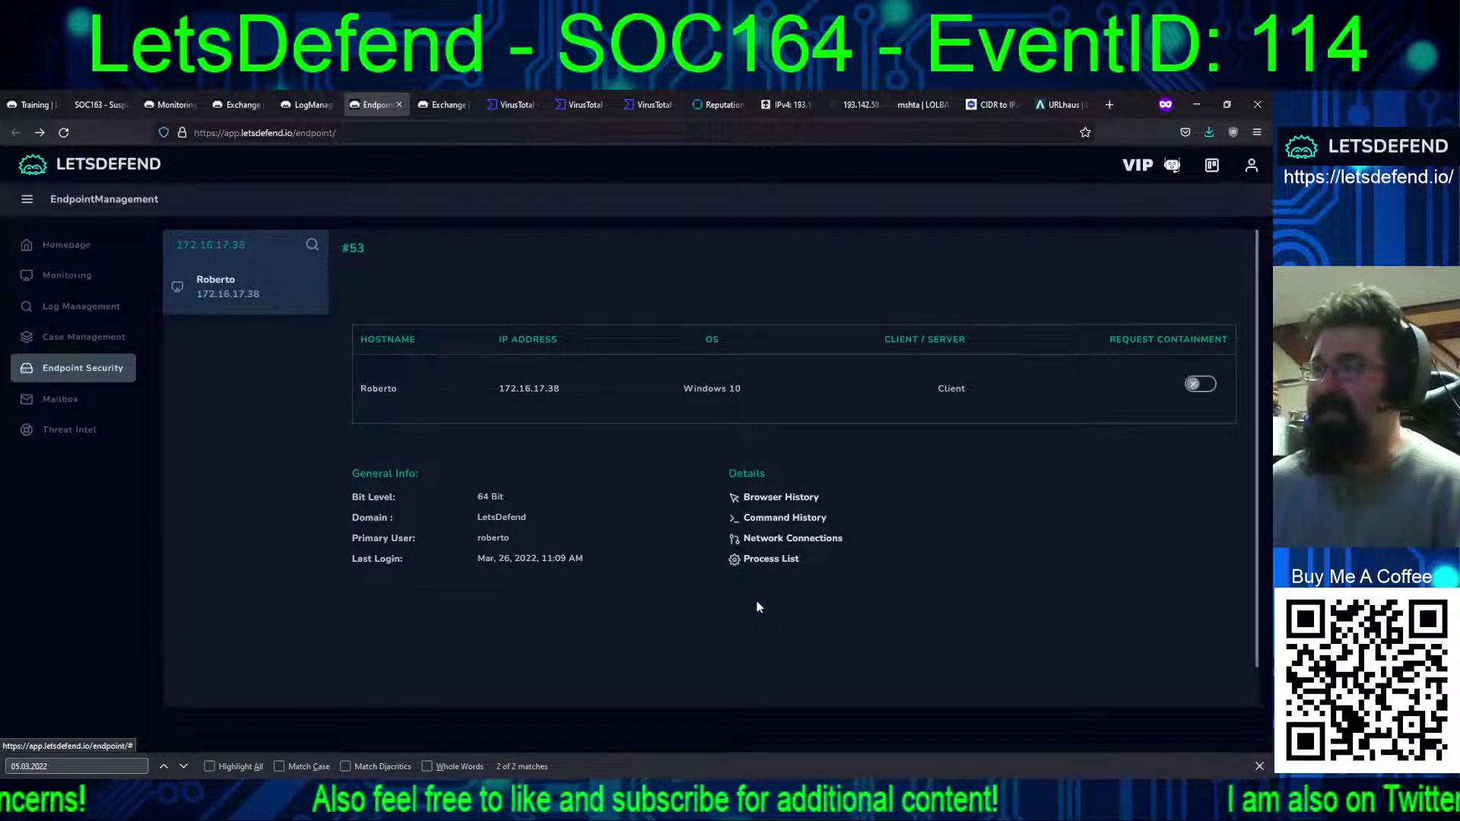
Search the network connections of host 172.16.17.38 for entries dated 05.03.2022 and close the list
left_click(757, 540)
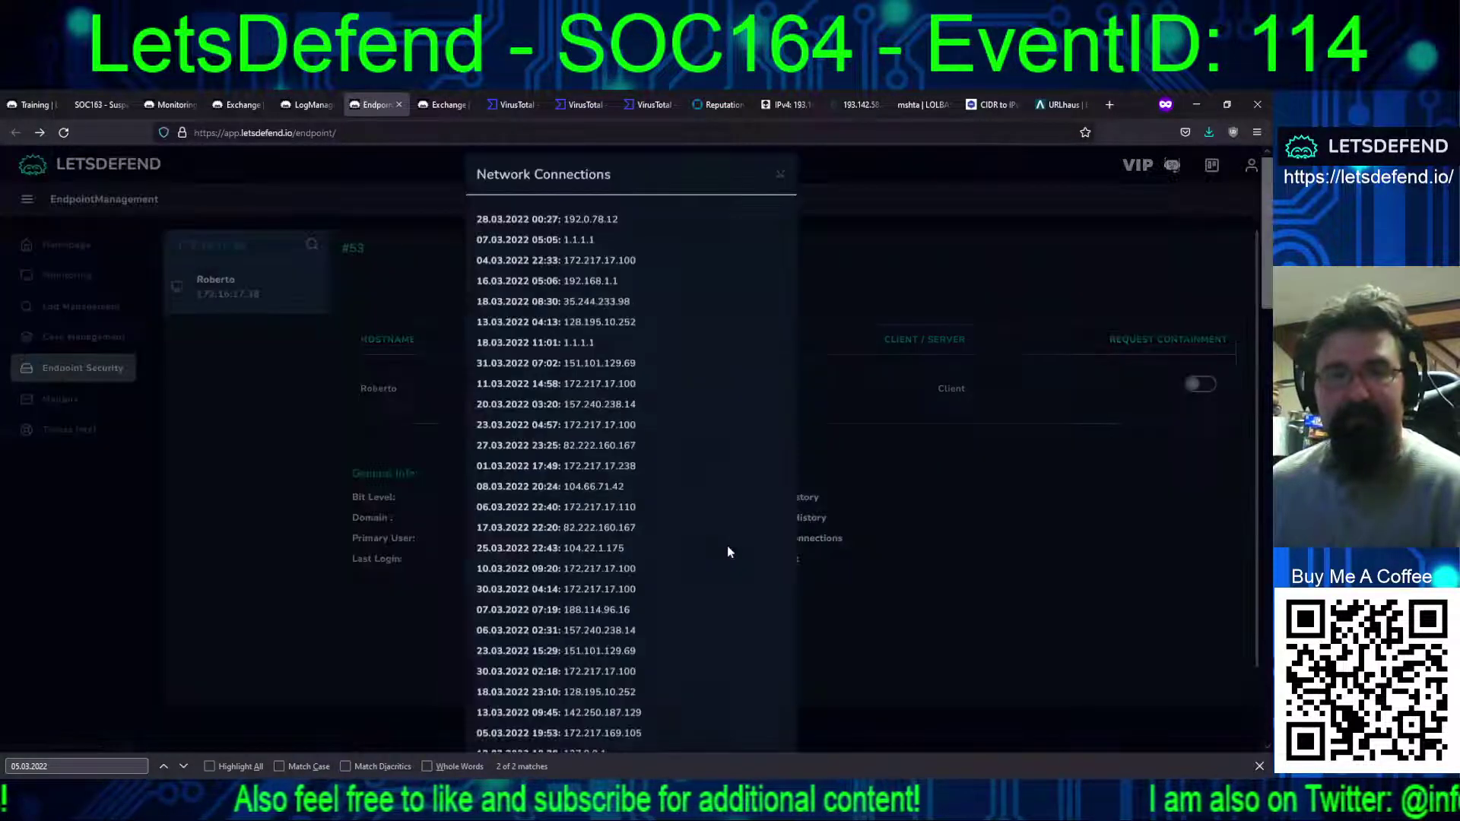
left_click(183, 767)
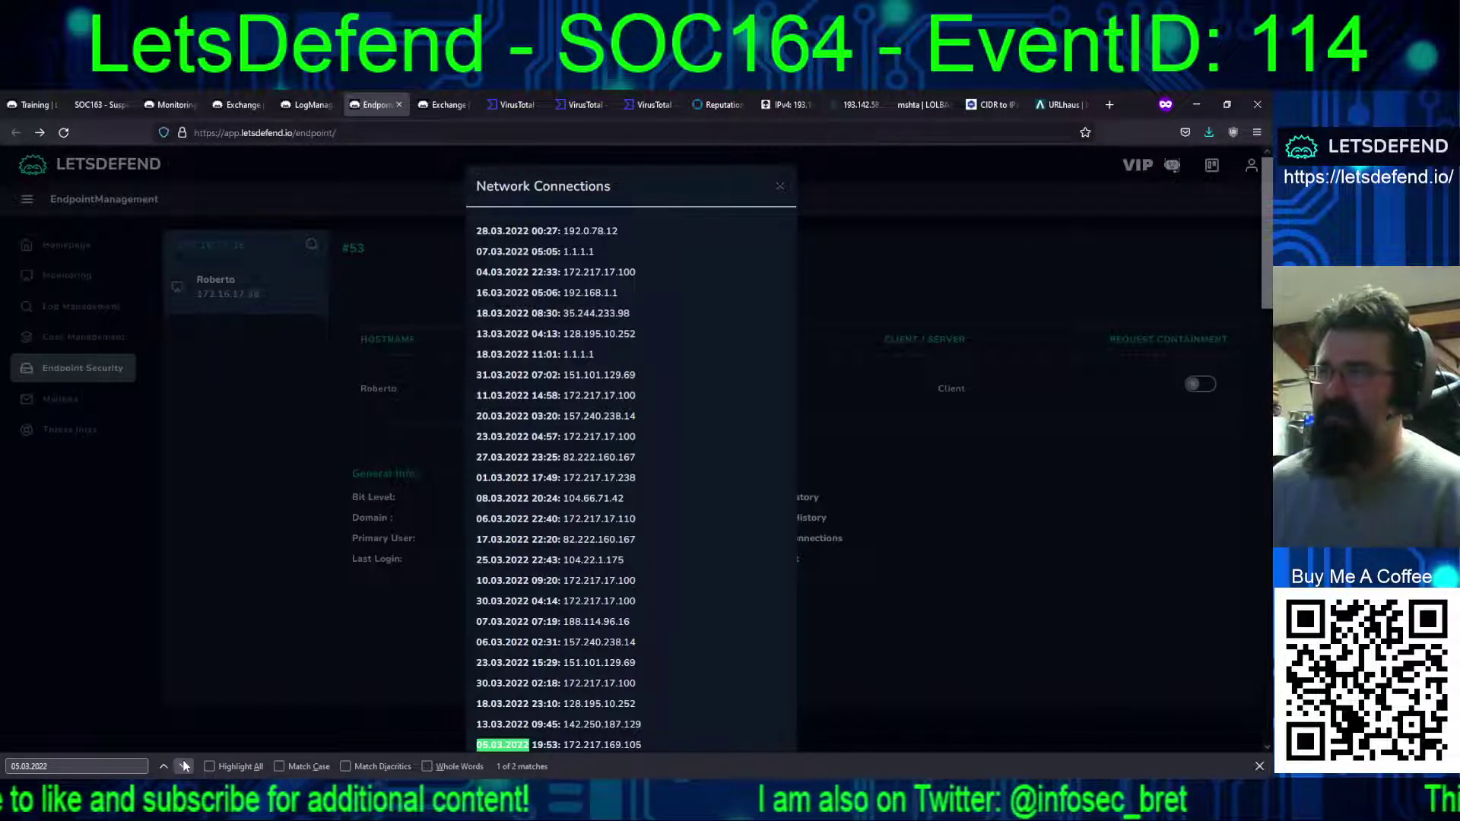
left_click(183, 762)
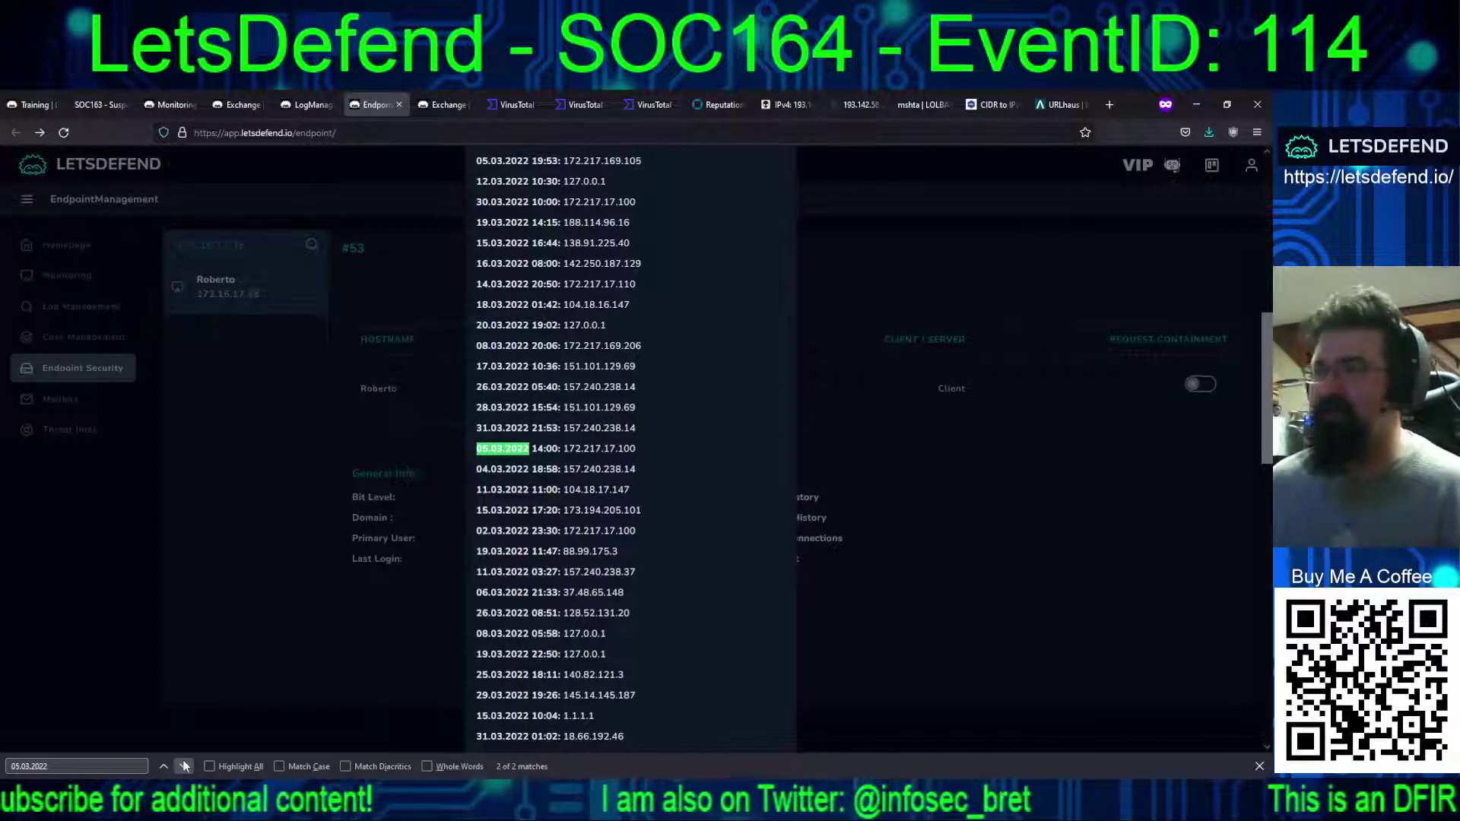
left_click(184, 766)
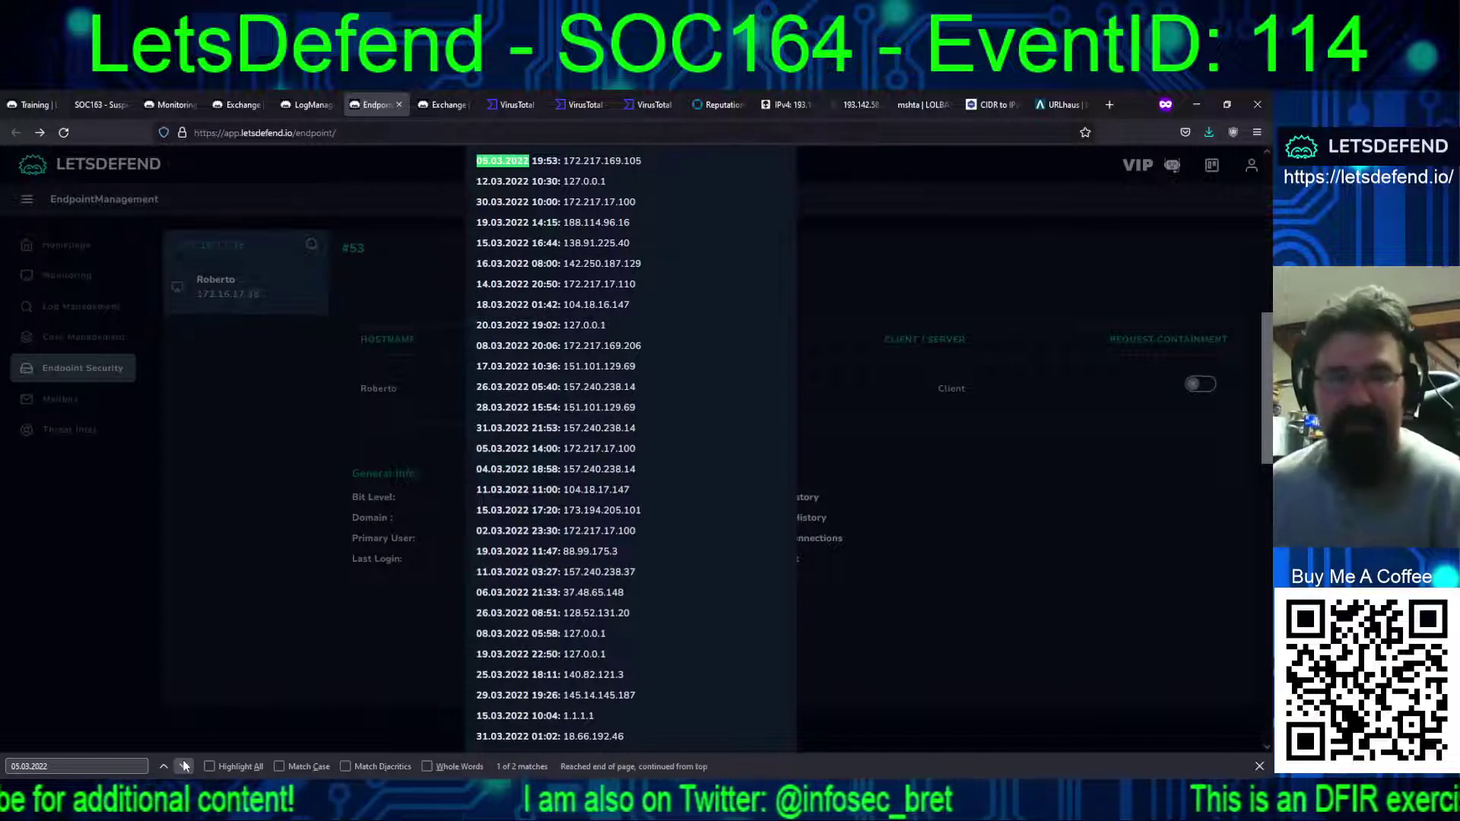
left_click(273, 601)
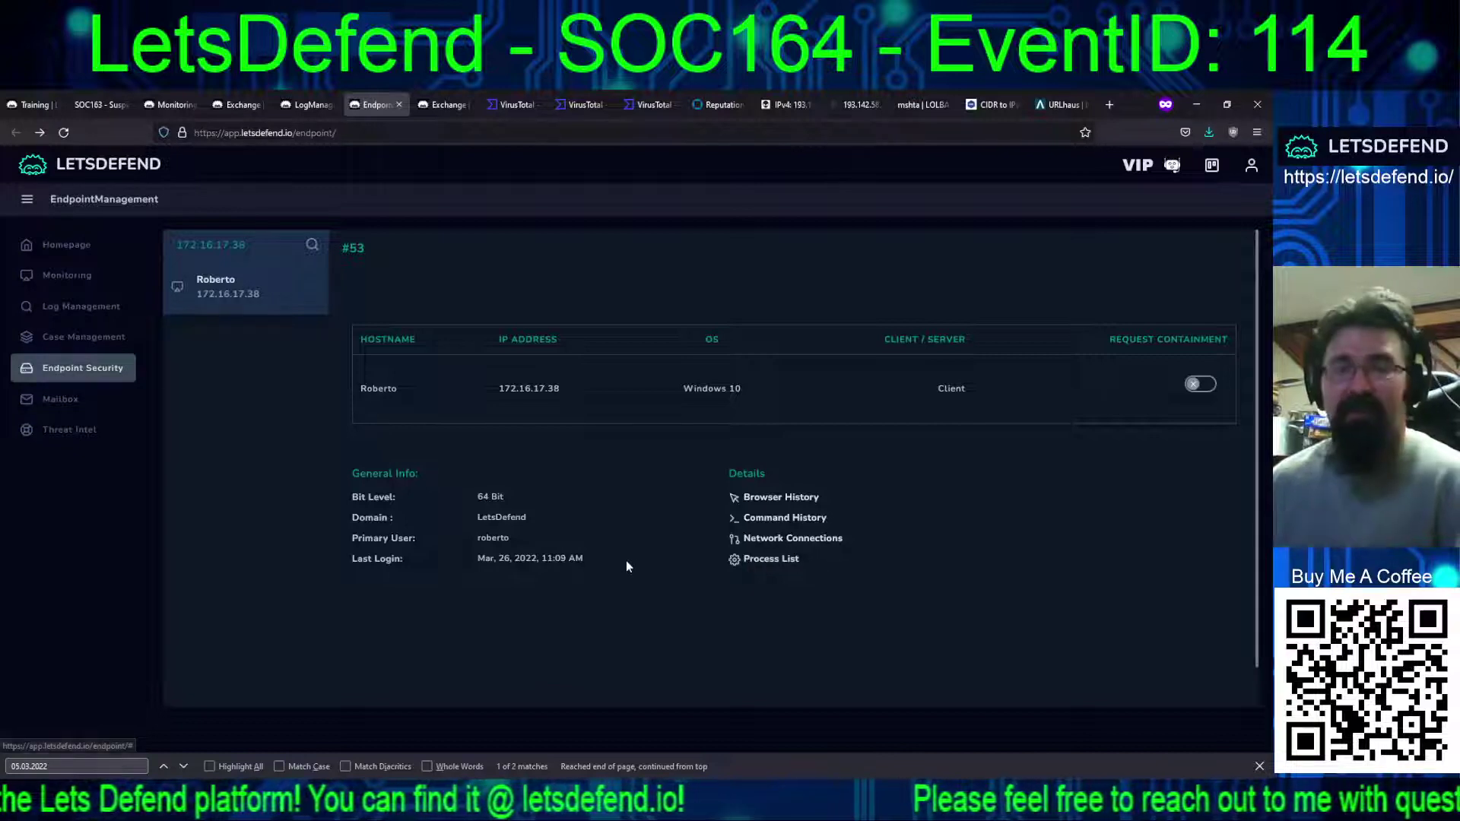
Recheck the host's command history, then examine the cmd.exe and powershell.exe entries in its process history
left_click(746, 519)
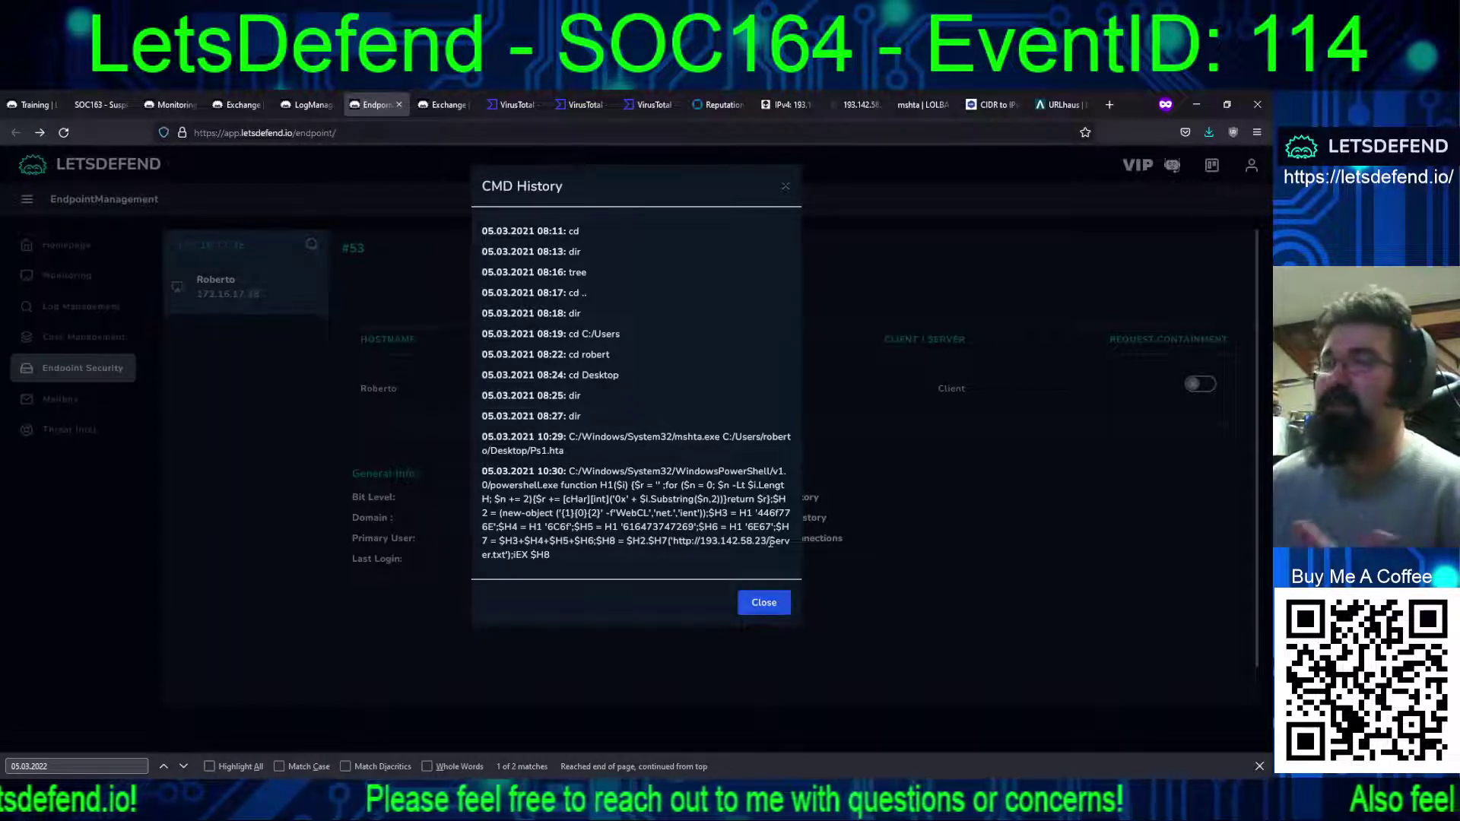
left_click(760, 605)
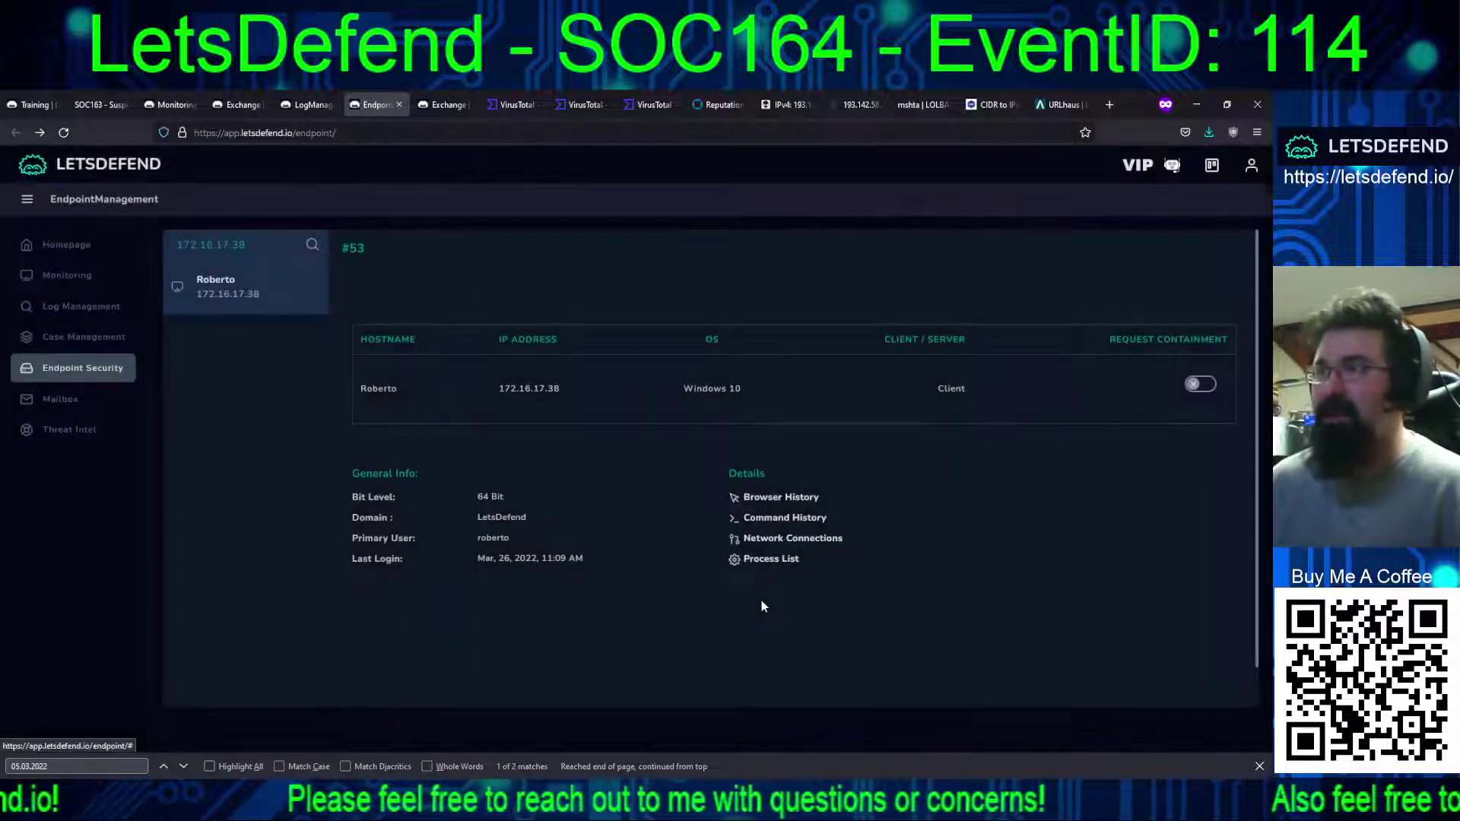
left_click(771, 559)
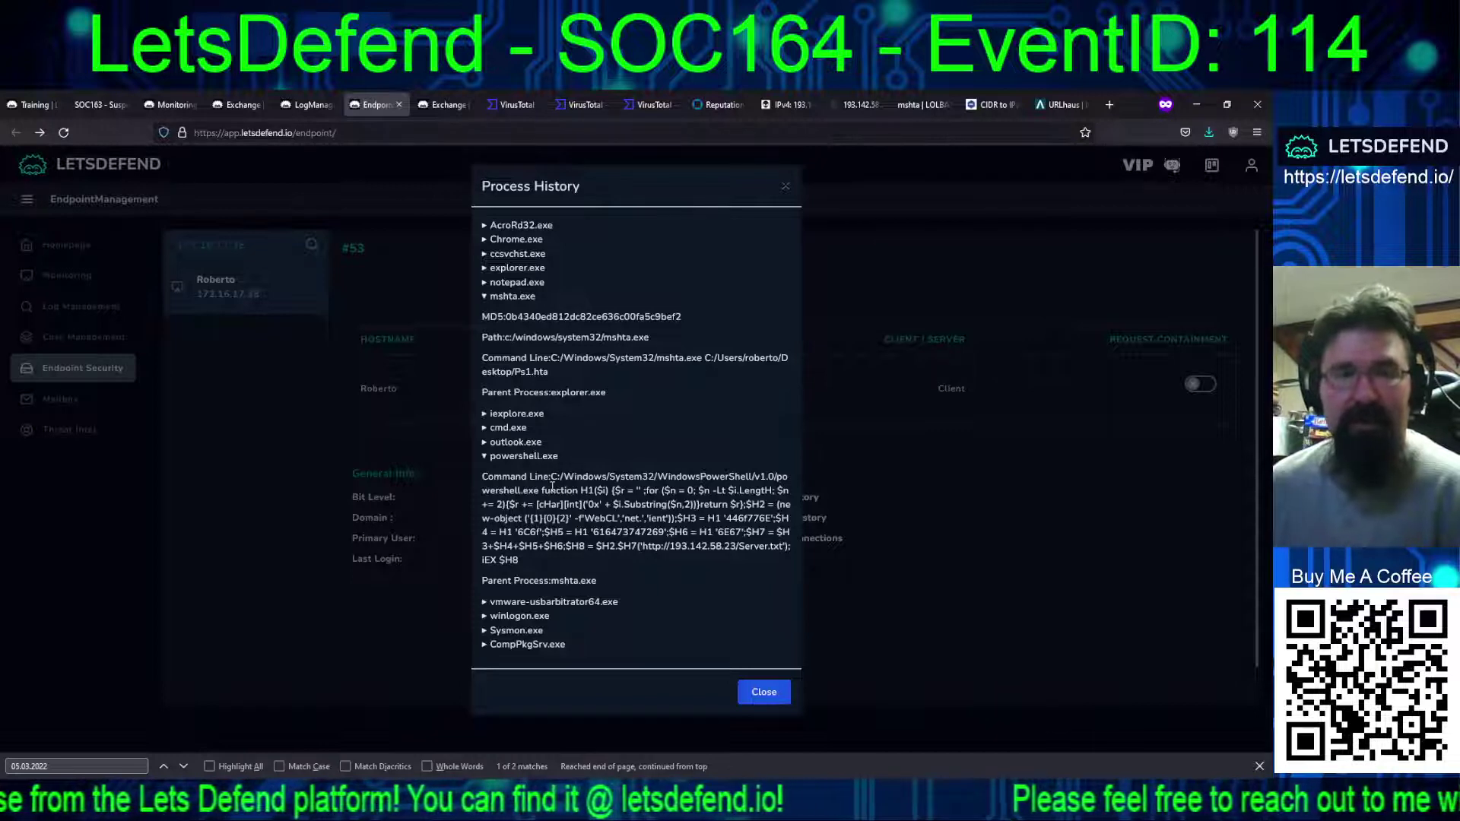
left_click(488, 429)
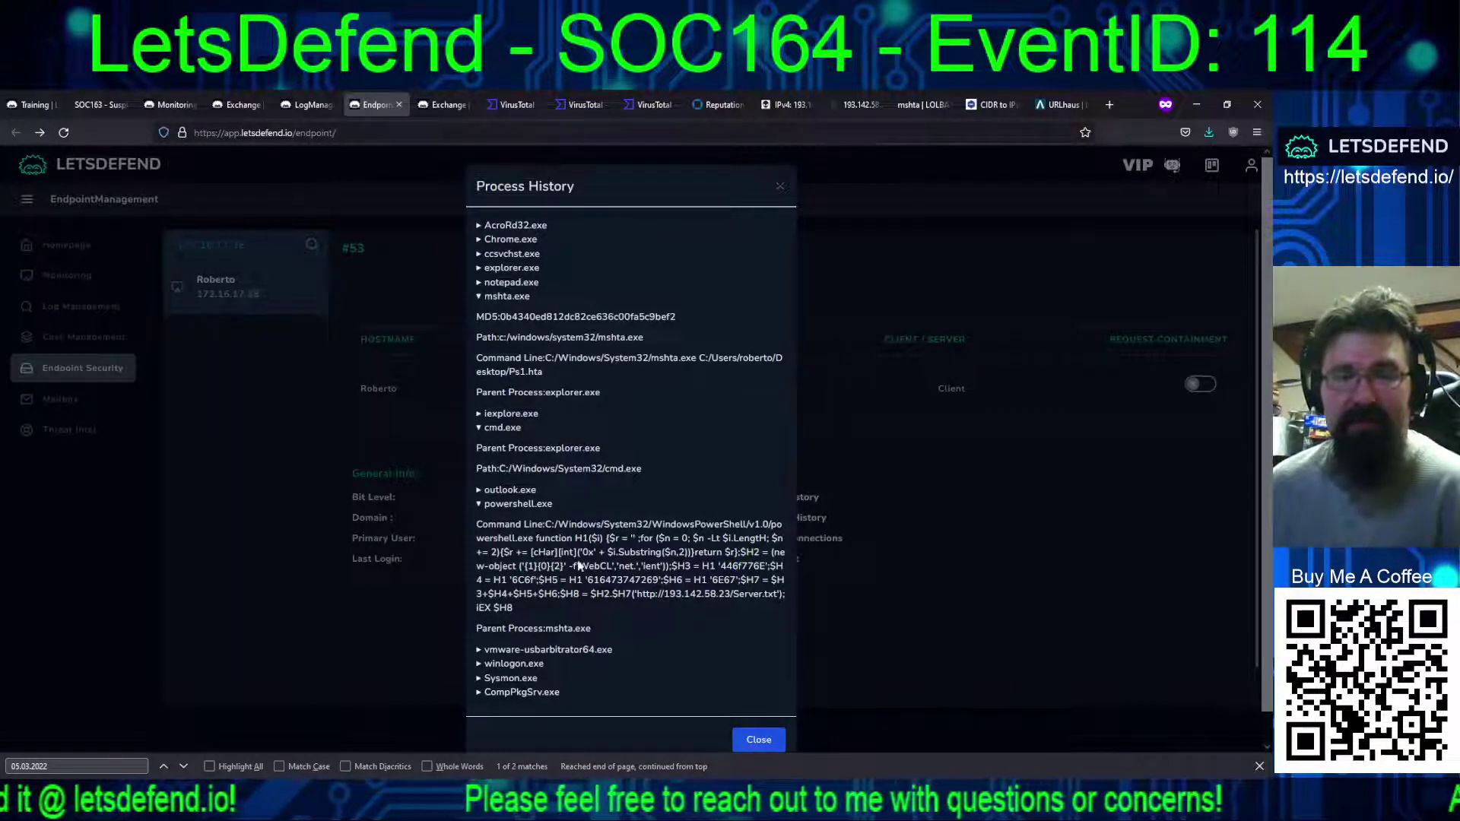
left_click_drag(510, 524, 647, 615)
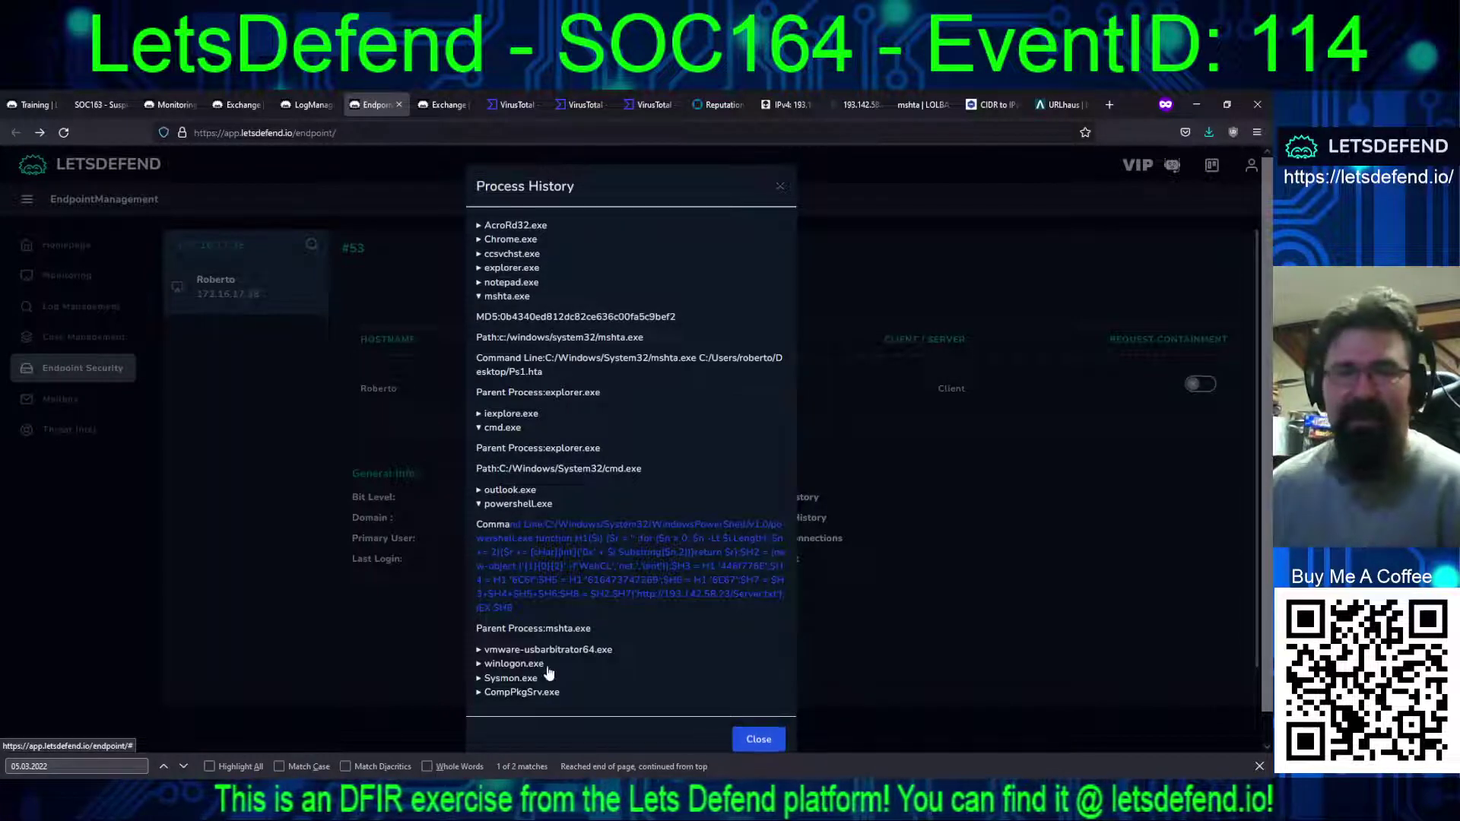
Examine the outlook.exe, ccsvchst.exe, cmd.exe and iexplore.exe entries in the host's process history
left_click(480, 494)
left_click(480, 491)
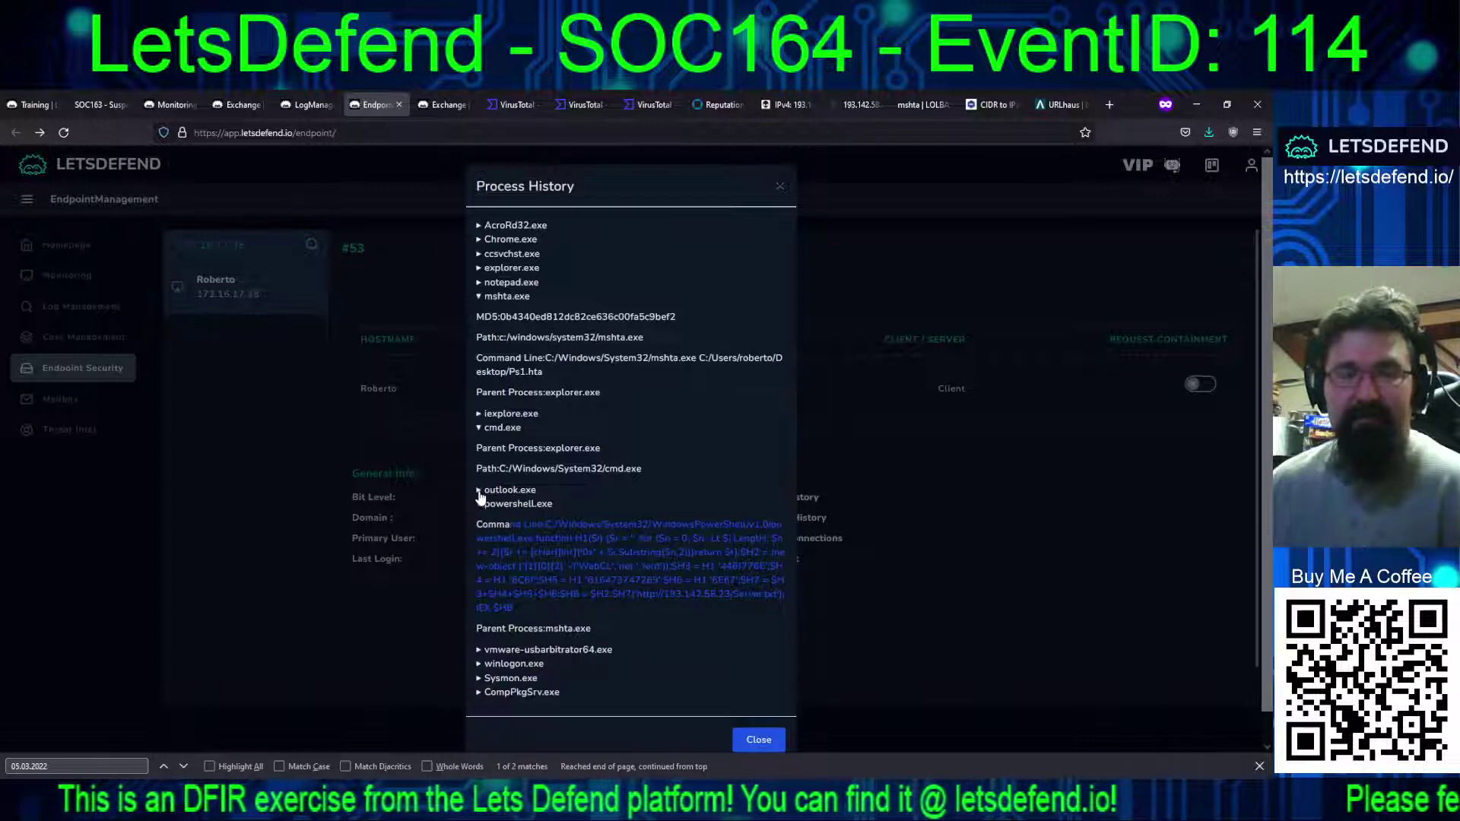
left_click(481, 255)
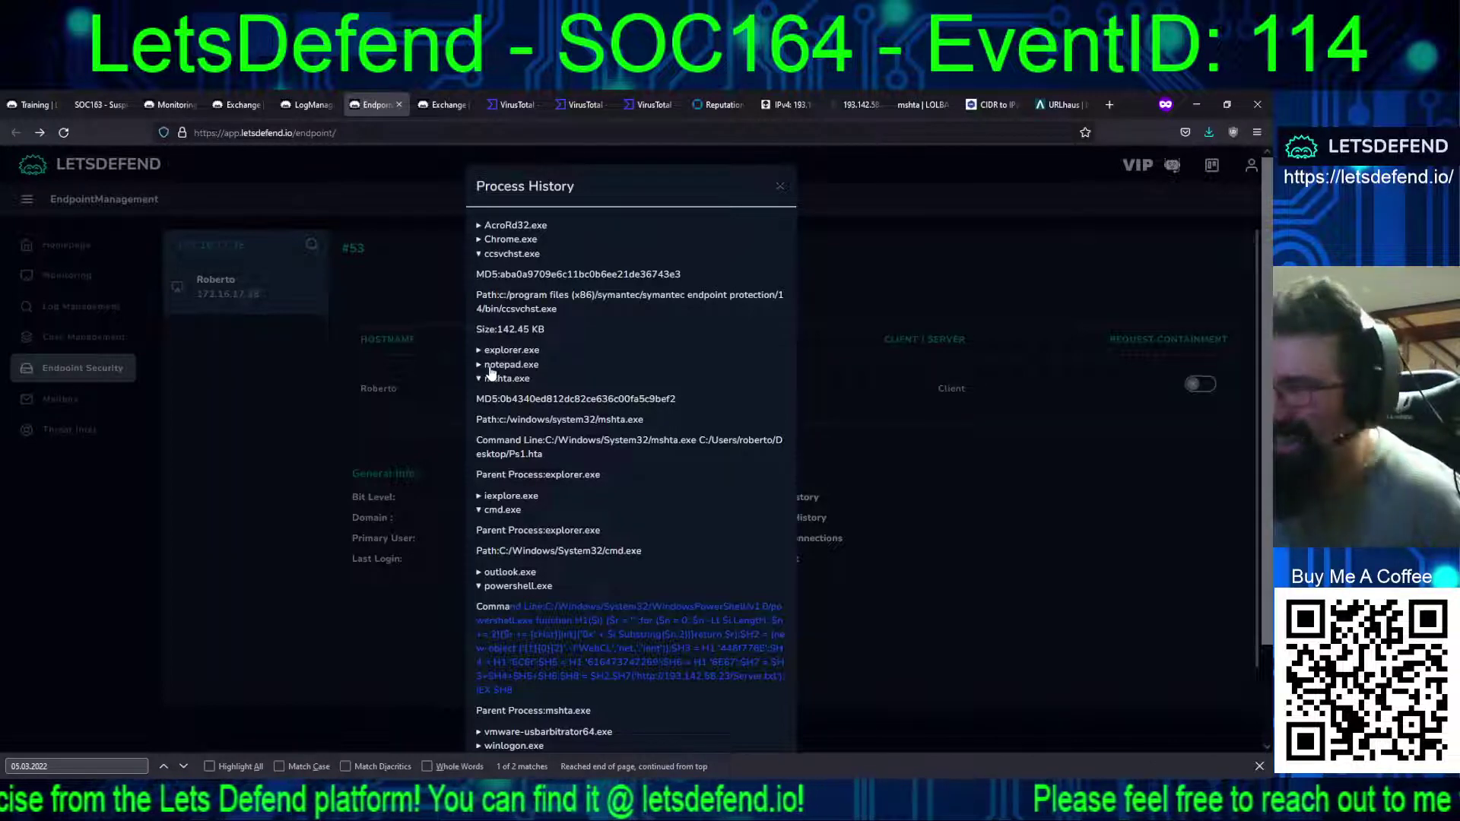
left_click(478, 254)
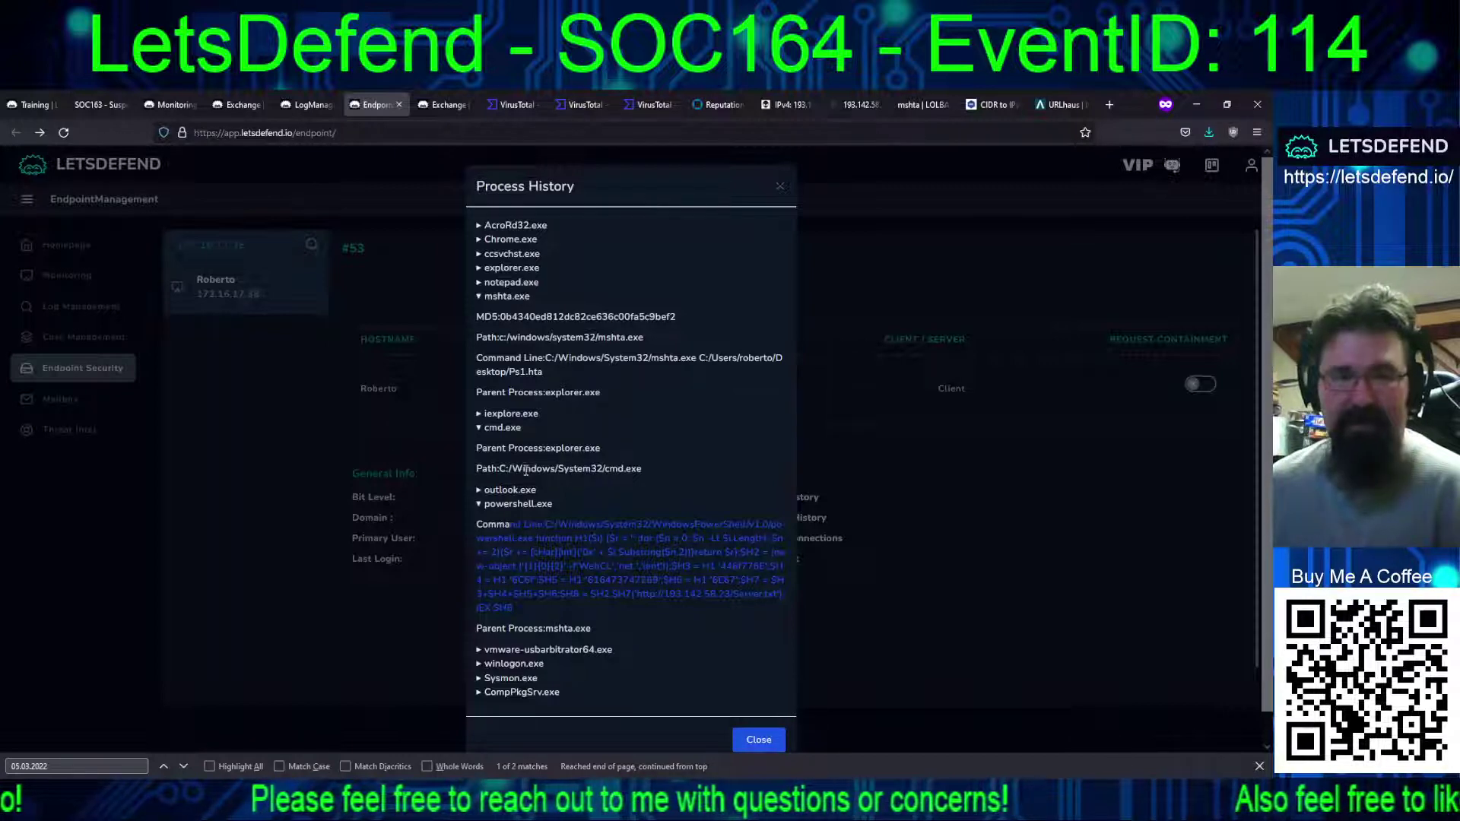
left_click_drag(636, 471, 469, 446)
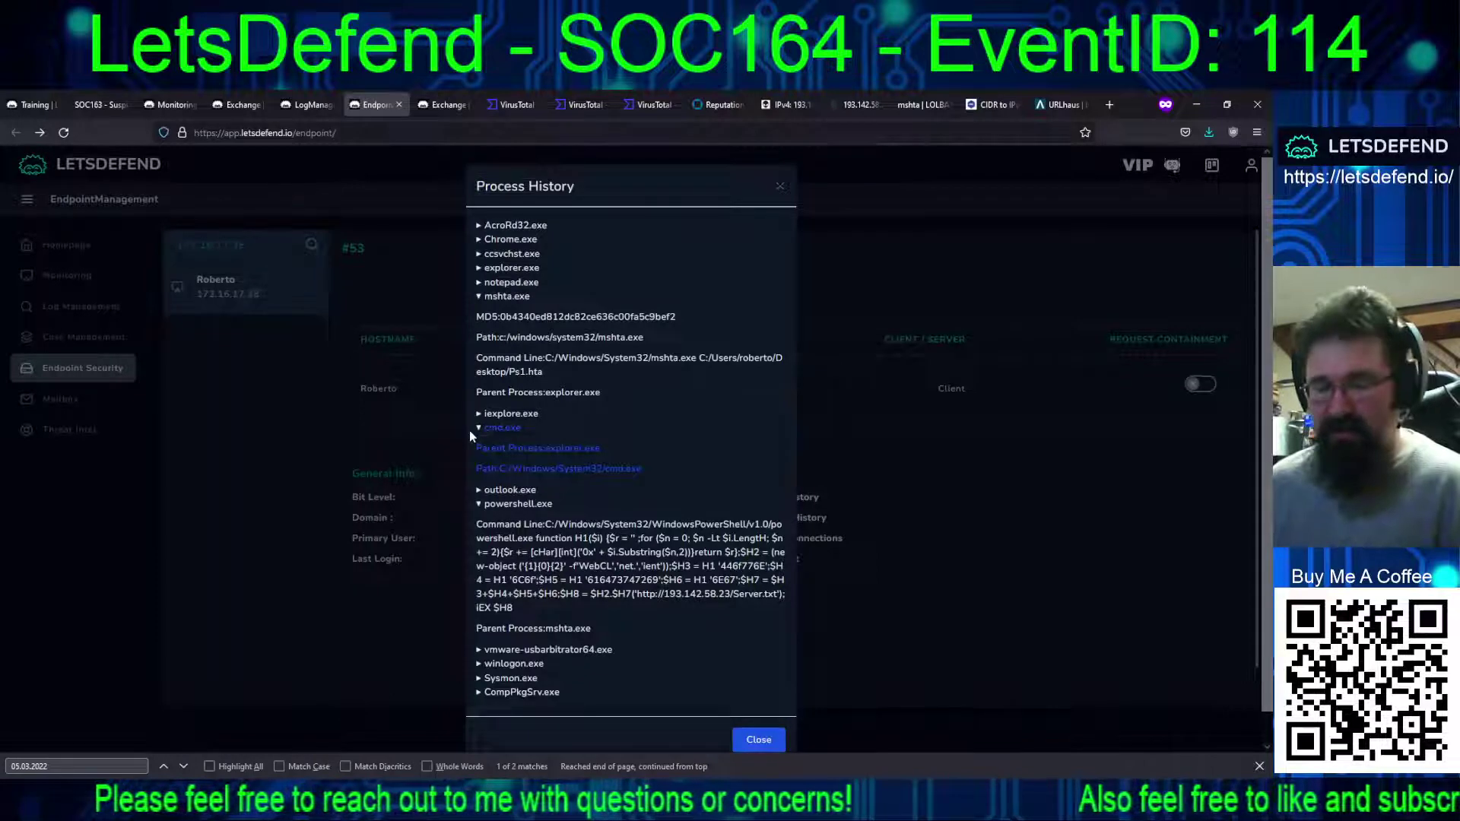
left_click(481, 414)
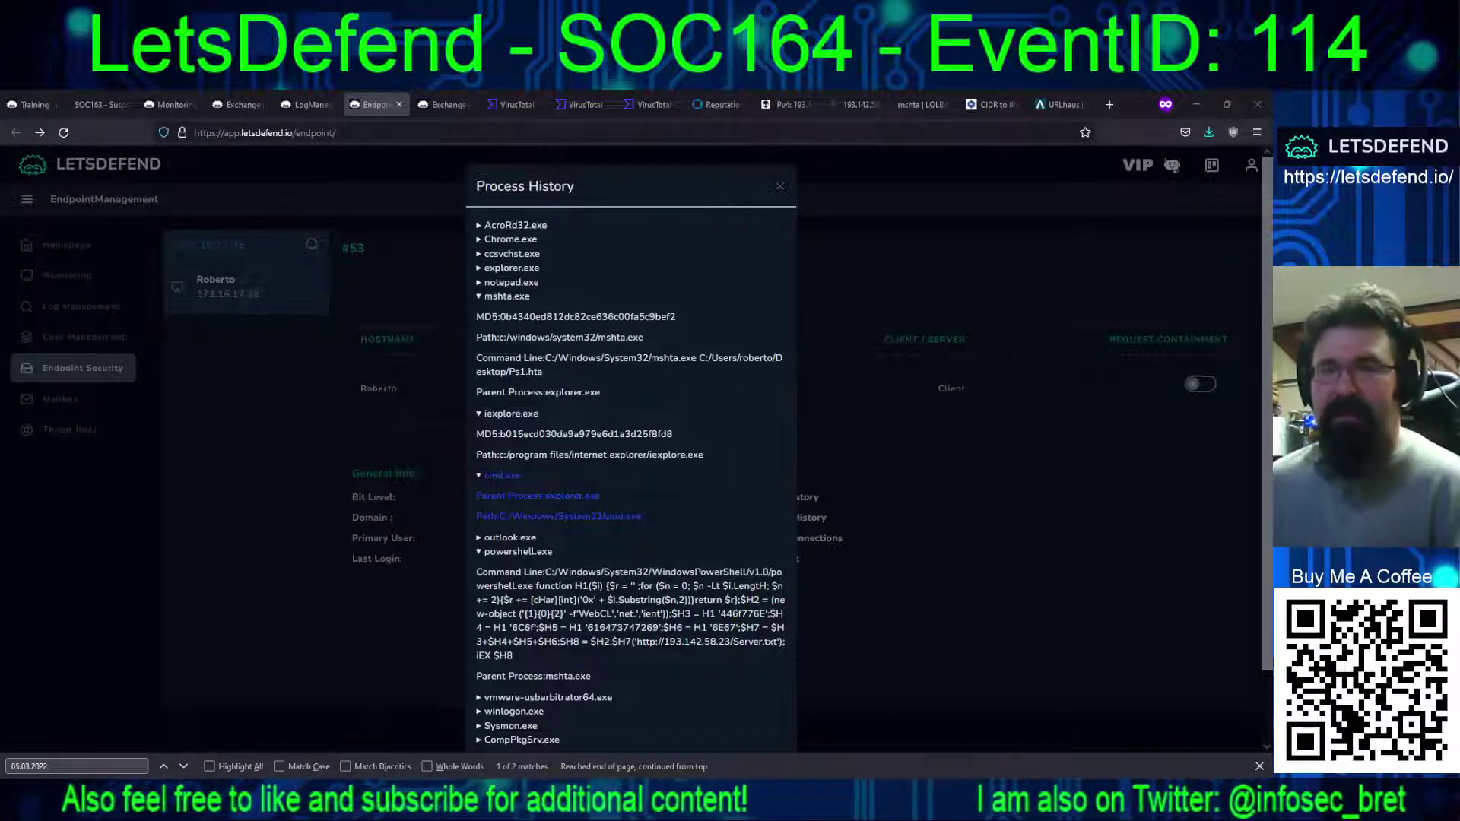
Close the process history and contain host 172.16.17.38
left_click(952, 607)
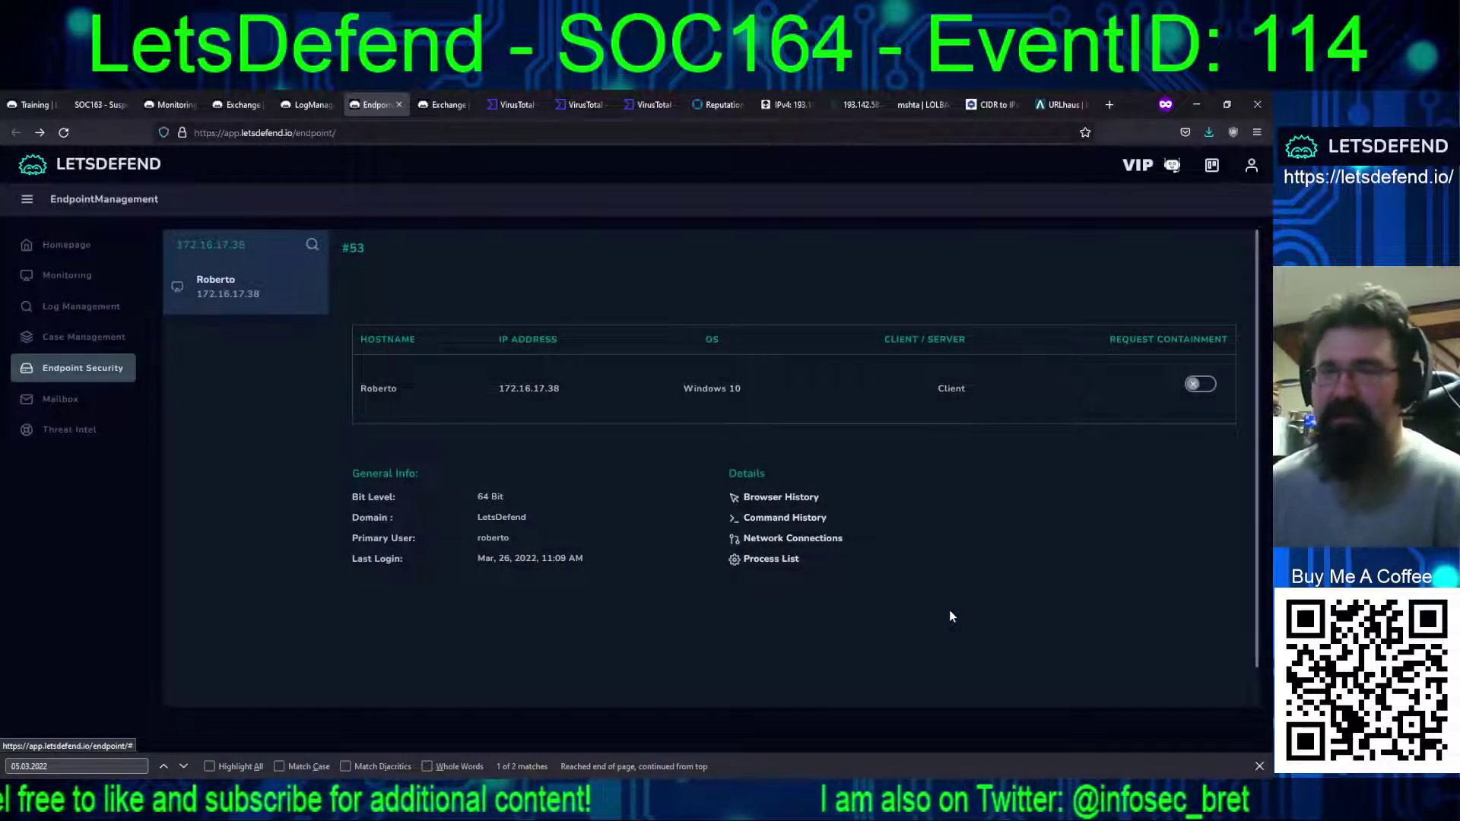
left_click(1201, 384)
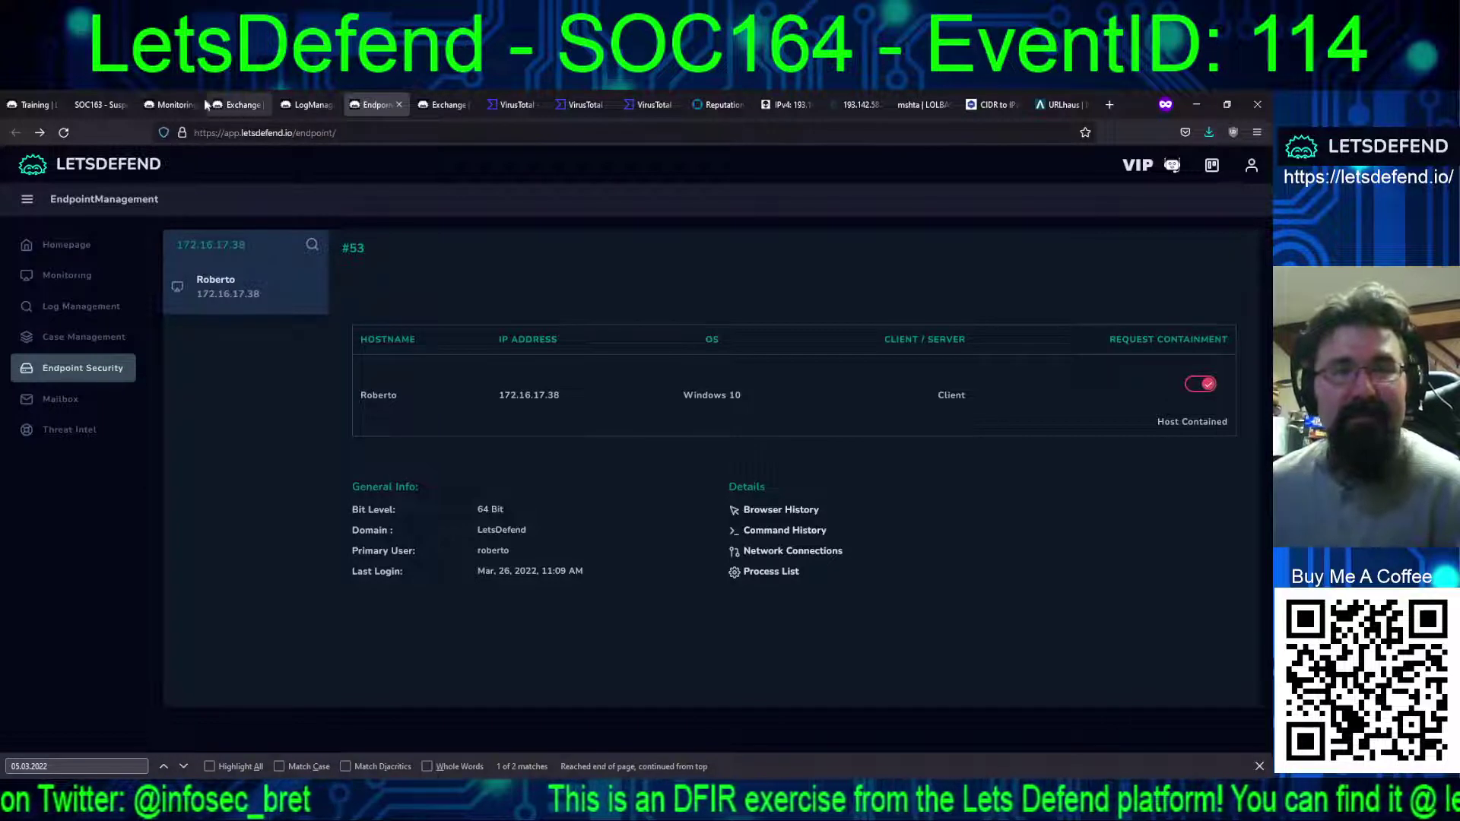
Take ownership of the SOC164 alert with EventID 114 and create a case for it
left_click(170, 104)
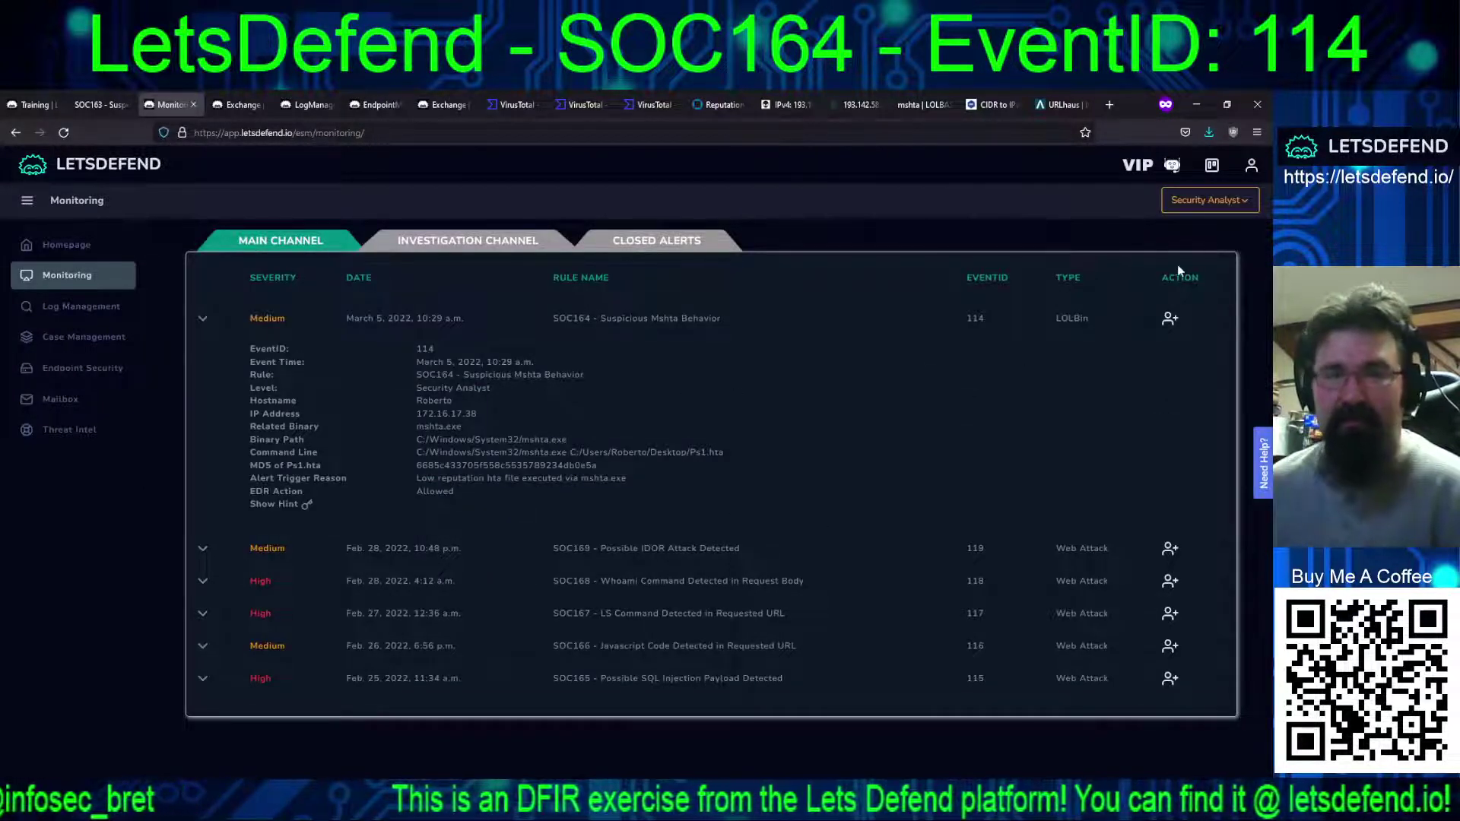
left_click(1169, 318)
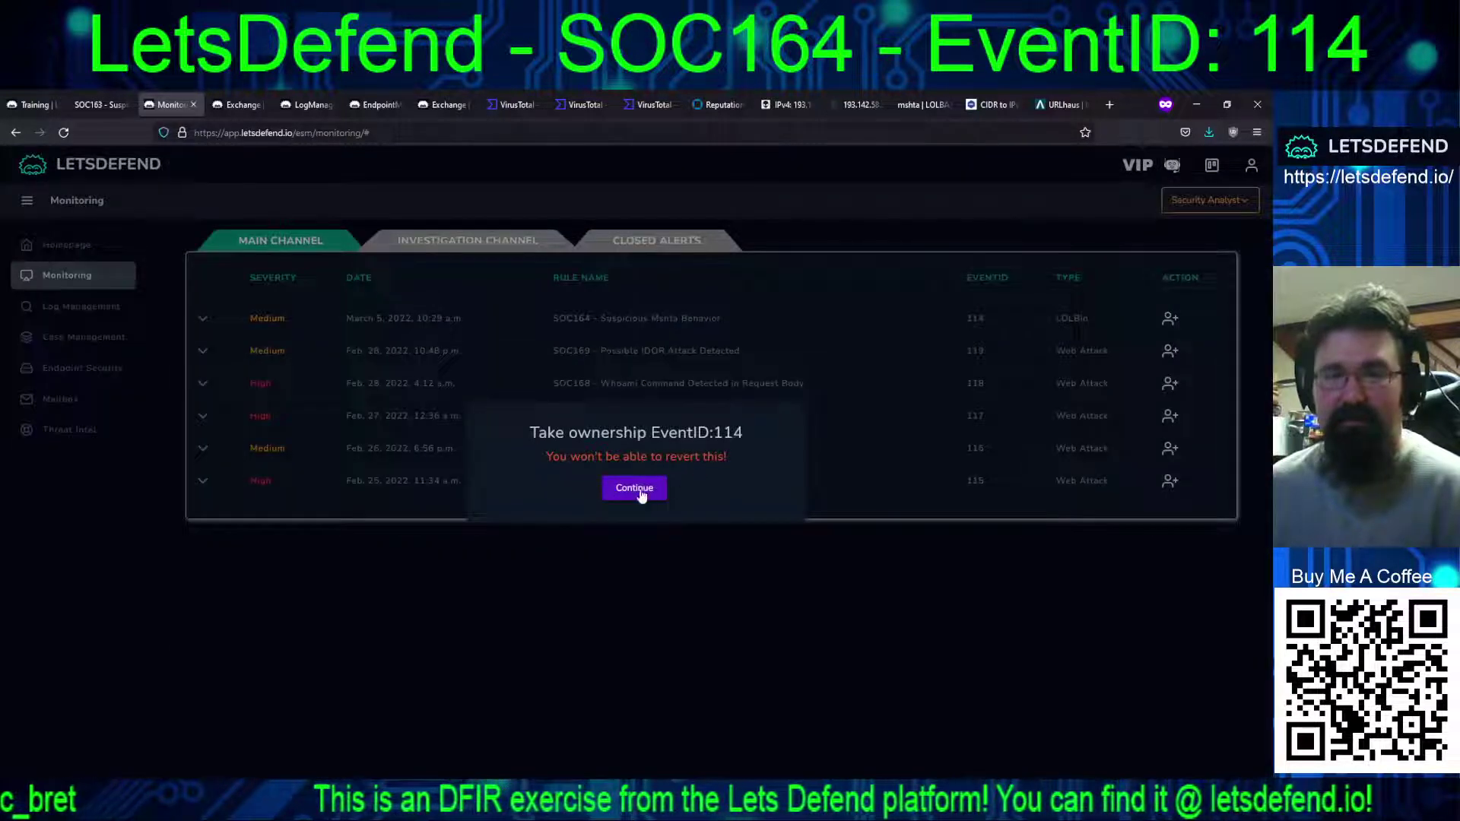
left_click(637, 483)
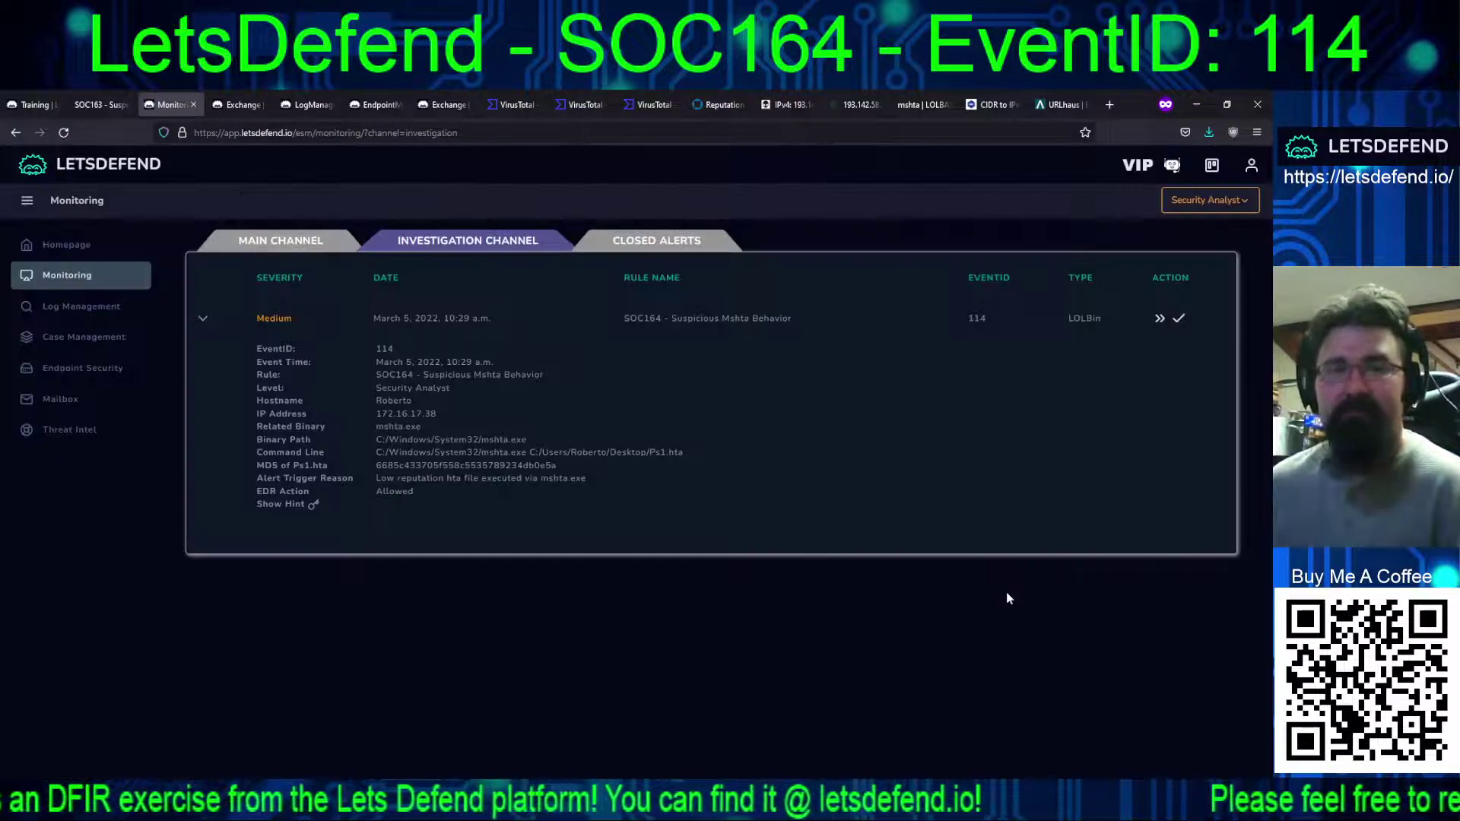
left_click(1152, 318)
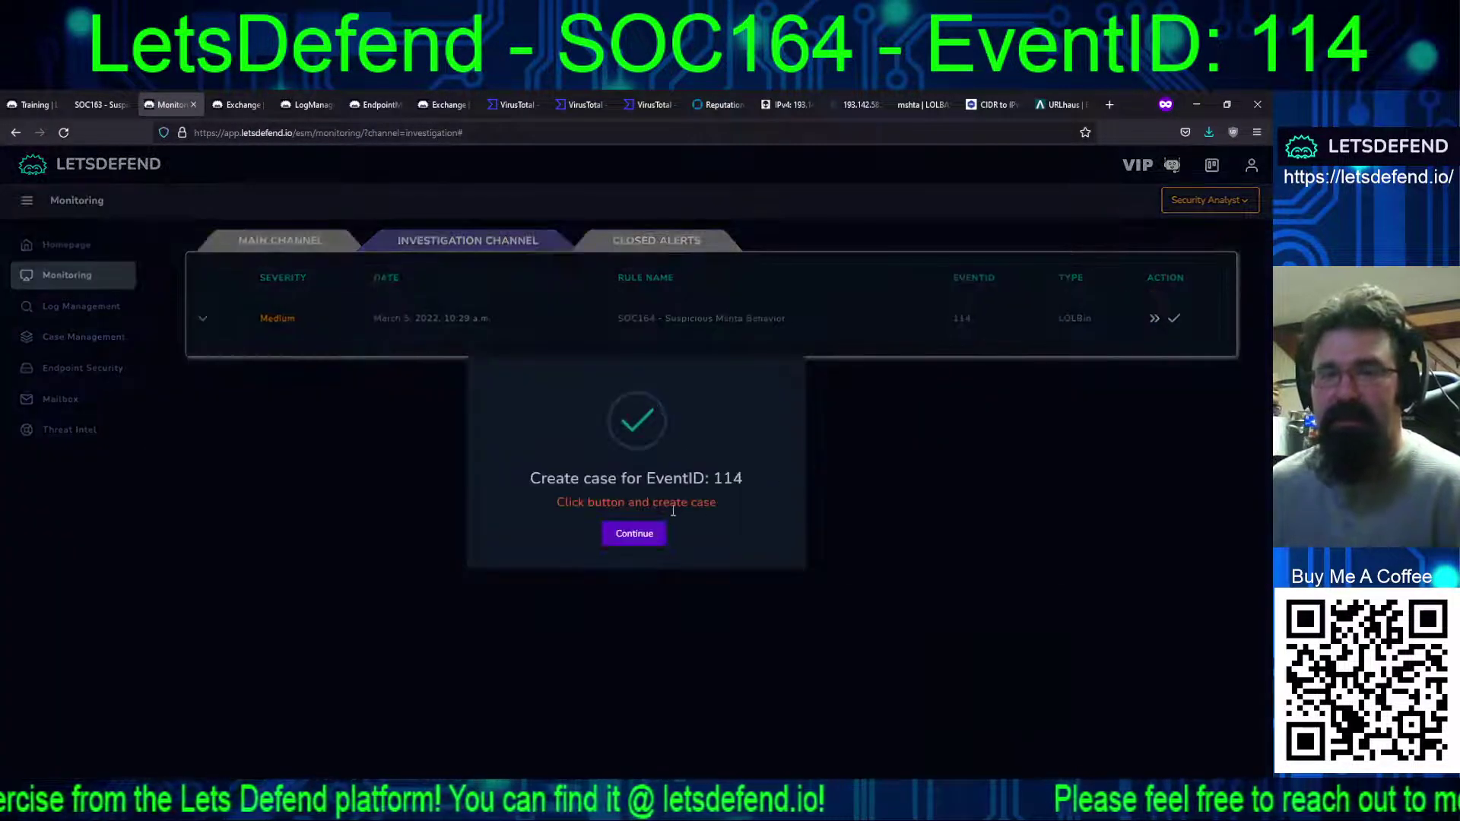
left_click(646, 533)
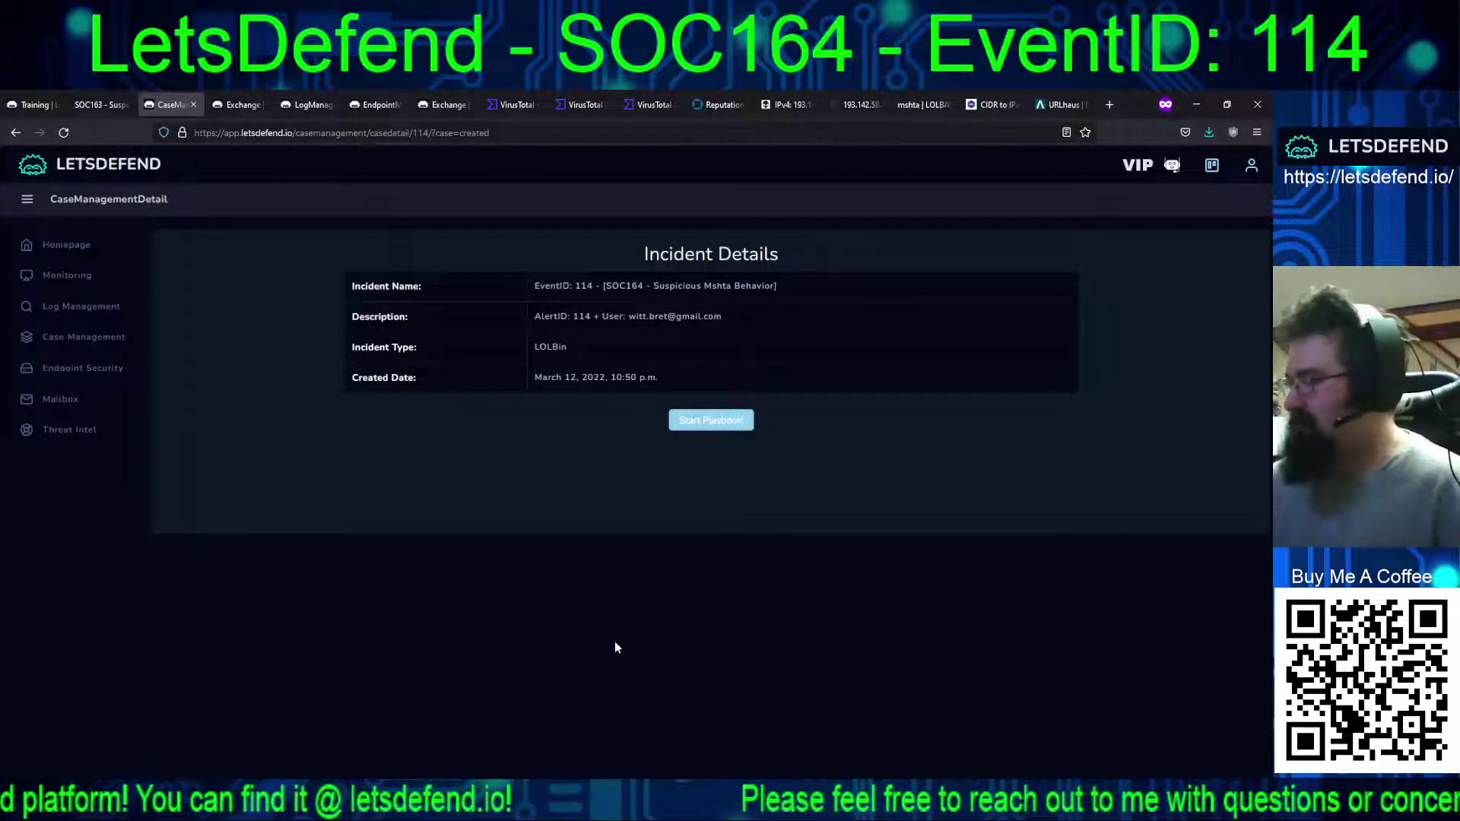
Start the incident playbook, proceed through the LOLBins introduction and binary identification, and mark the current activity as suspicious
left_click(689, 419)
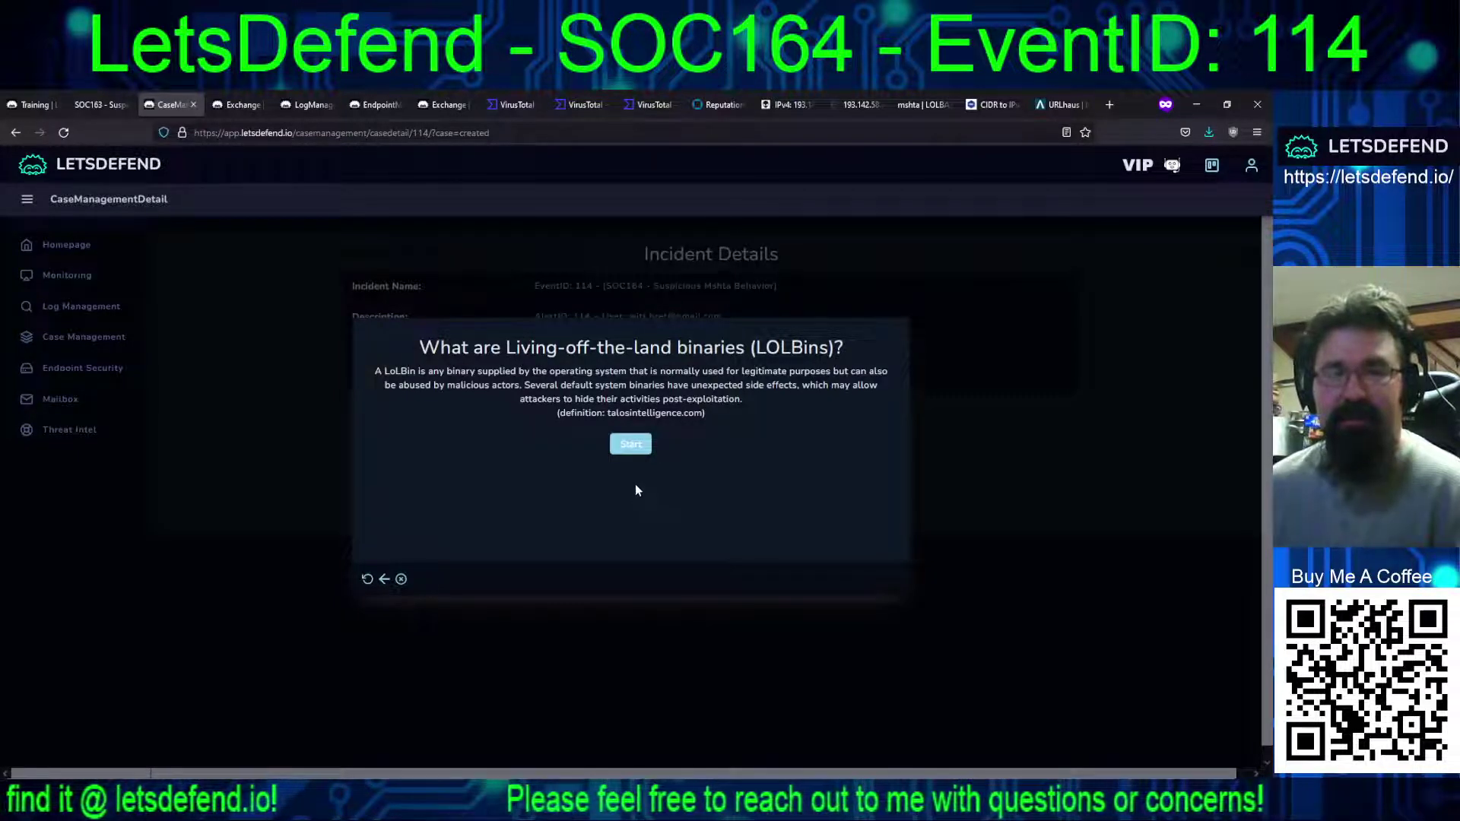
left_click(630, 444)
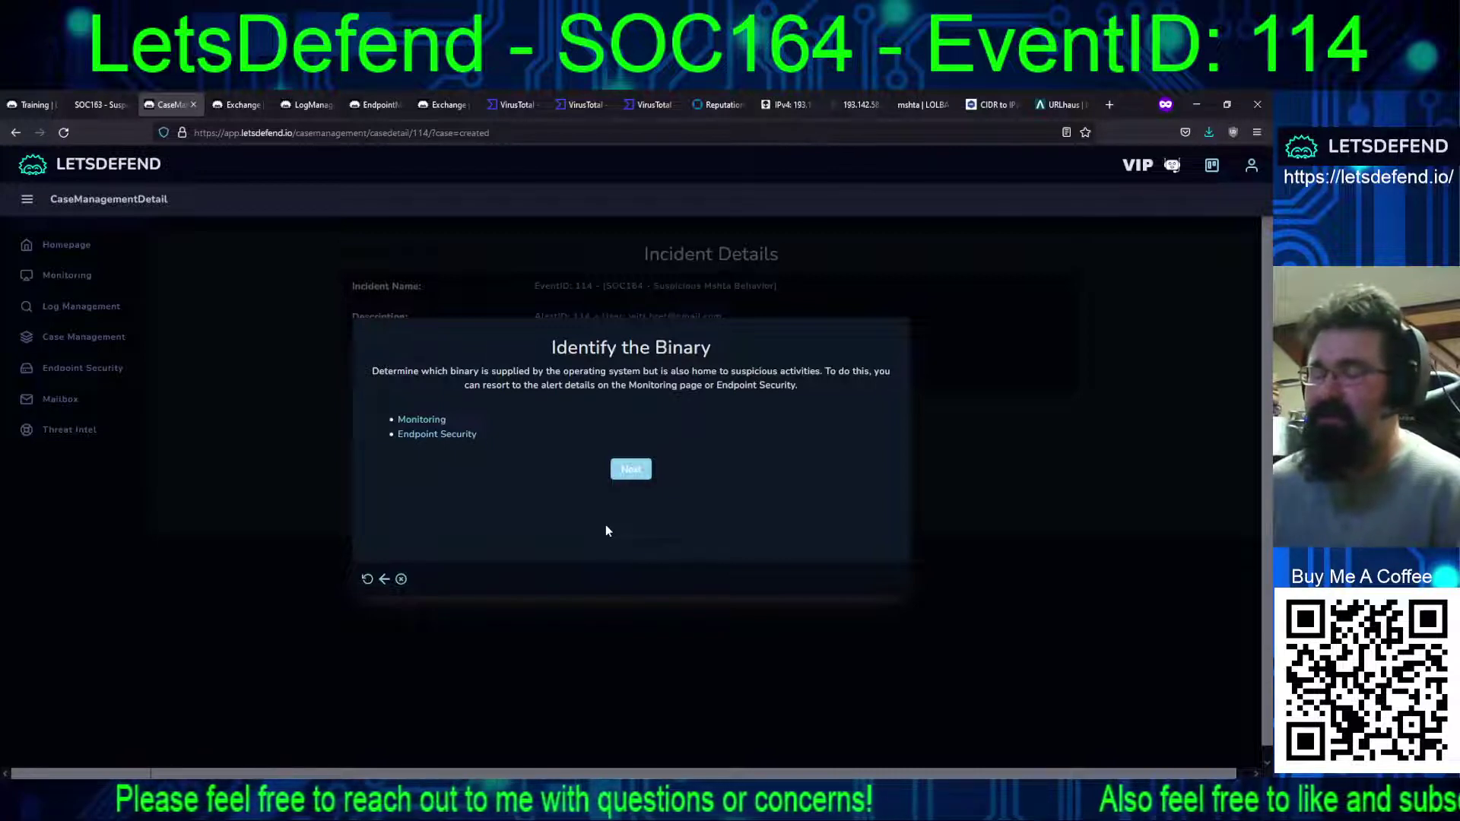
left_click(620, 477)
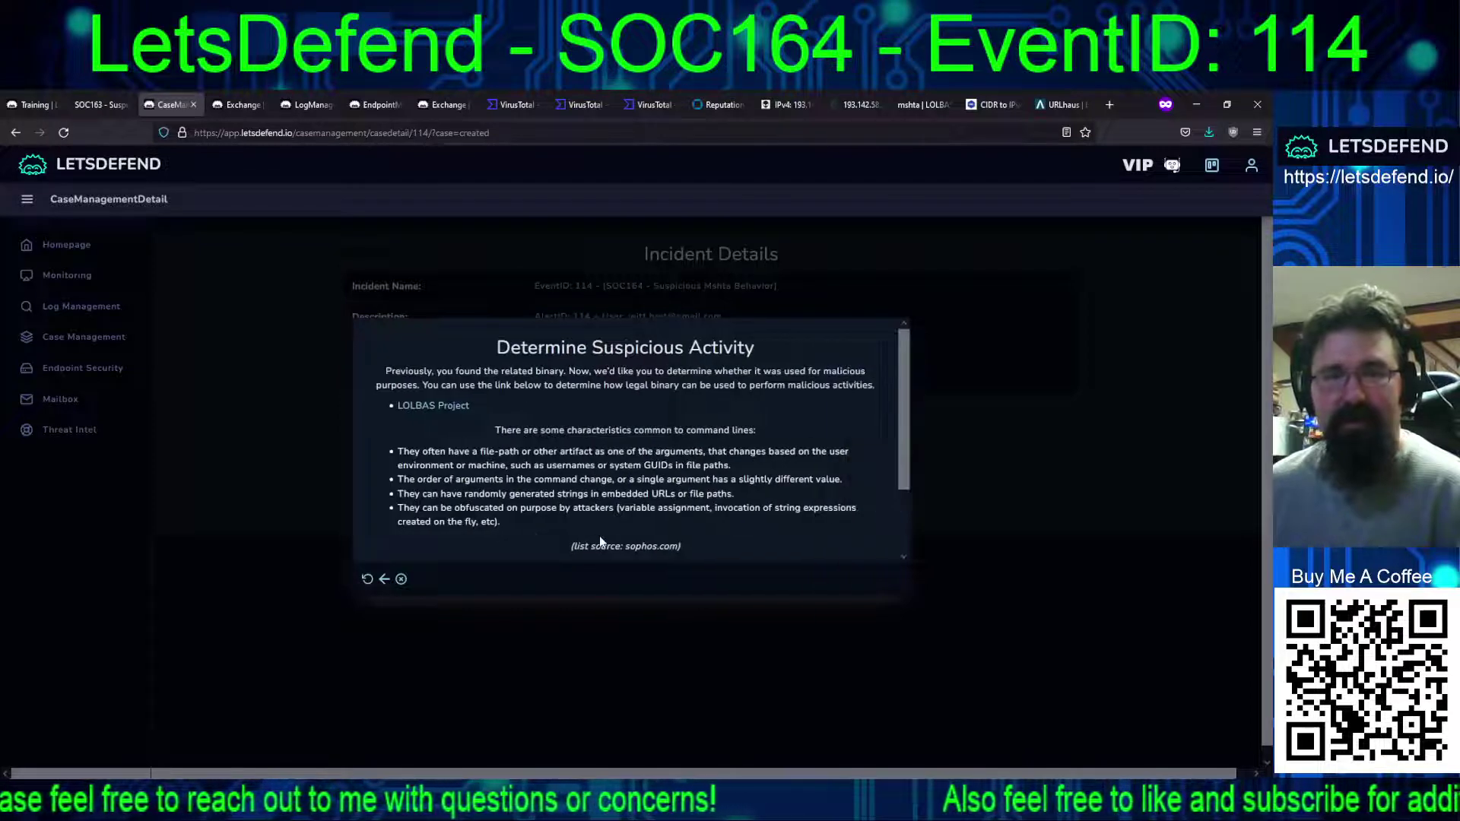
scroll(874, 545, "down", 2)
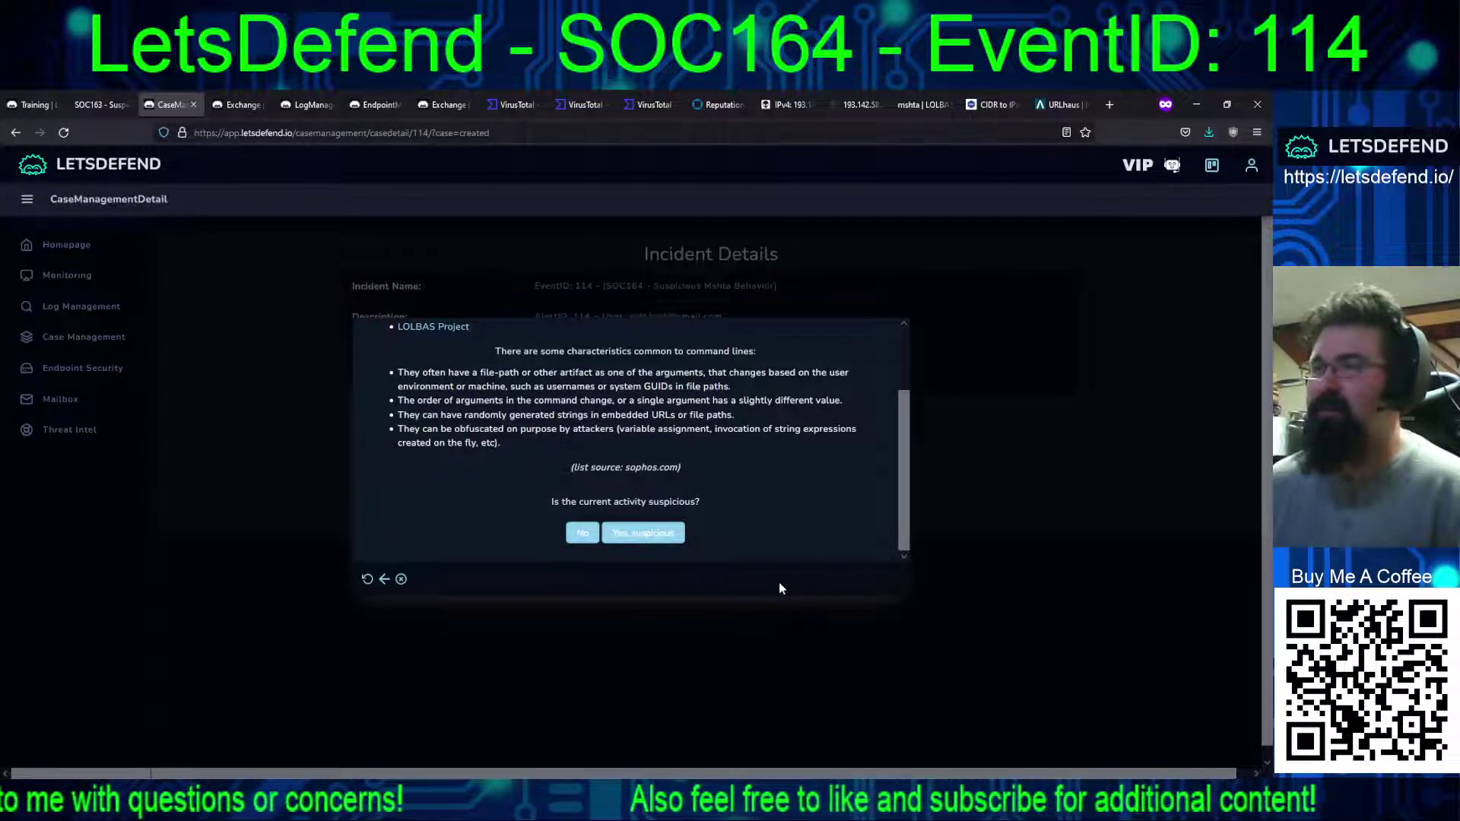
left_click(643, 535)
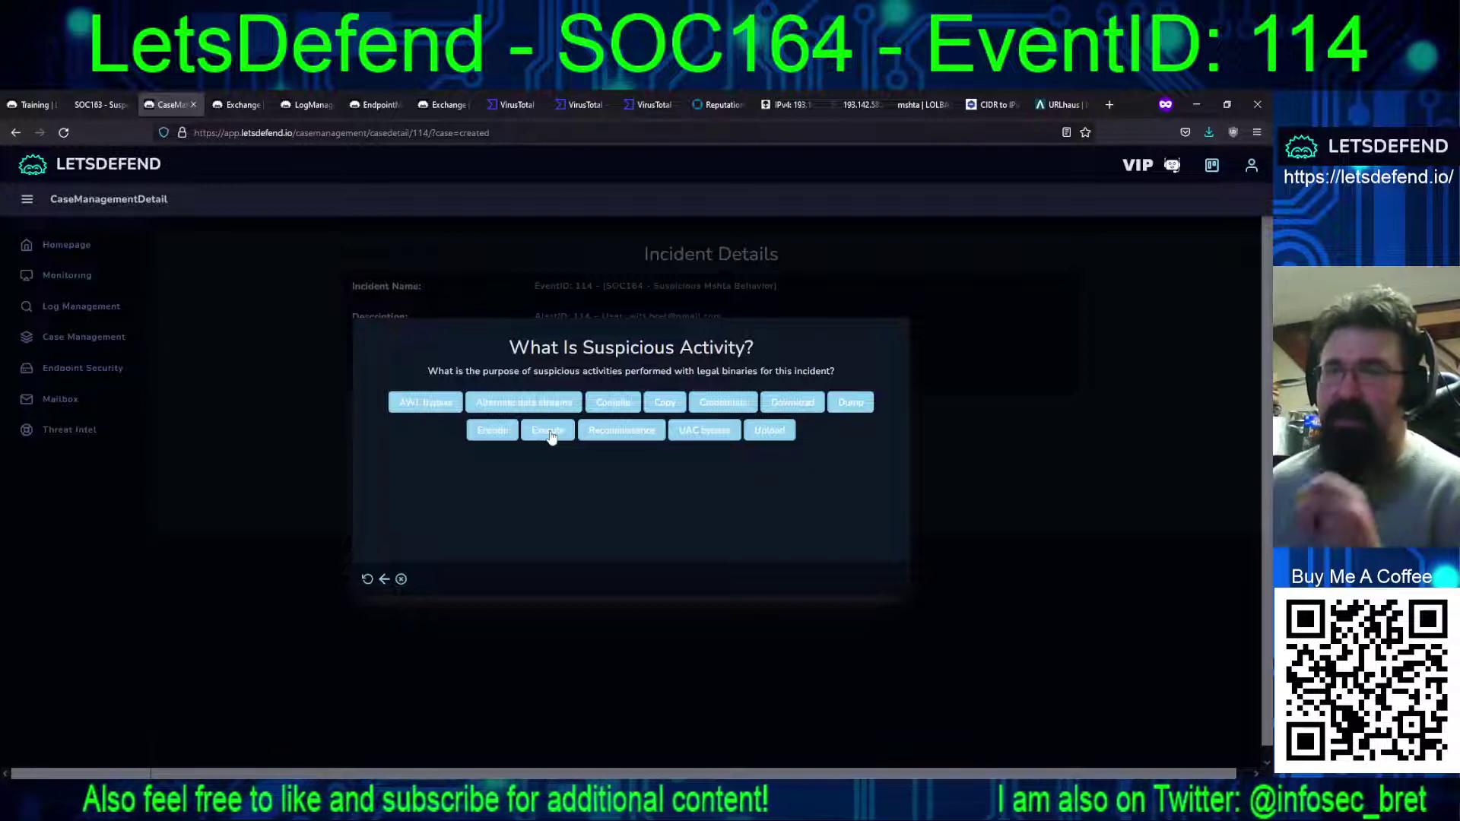
Review the mshta.exe and powershell.exe command lines in the process history of host 172.16.17.38
left_click(373, 104)
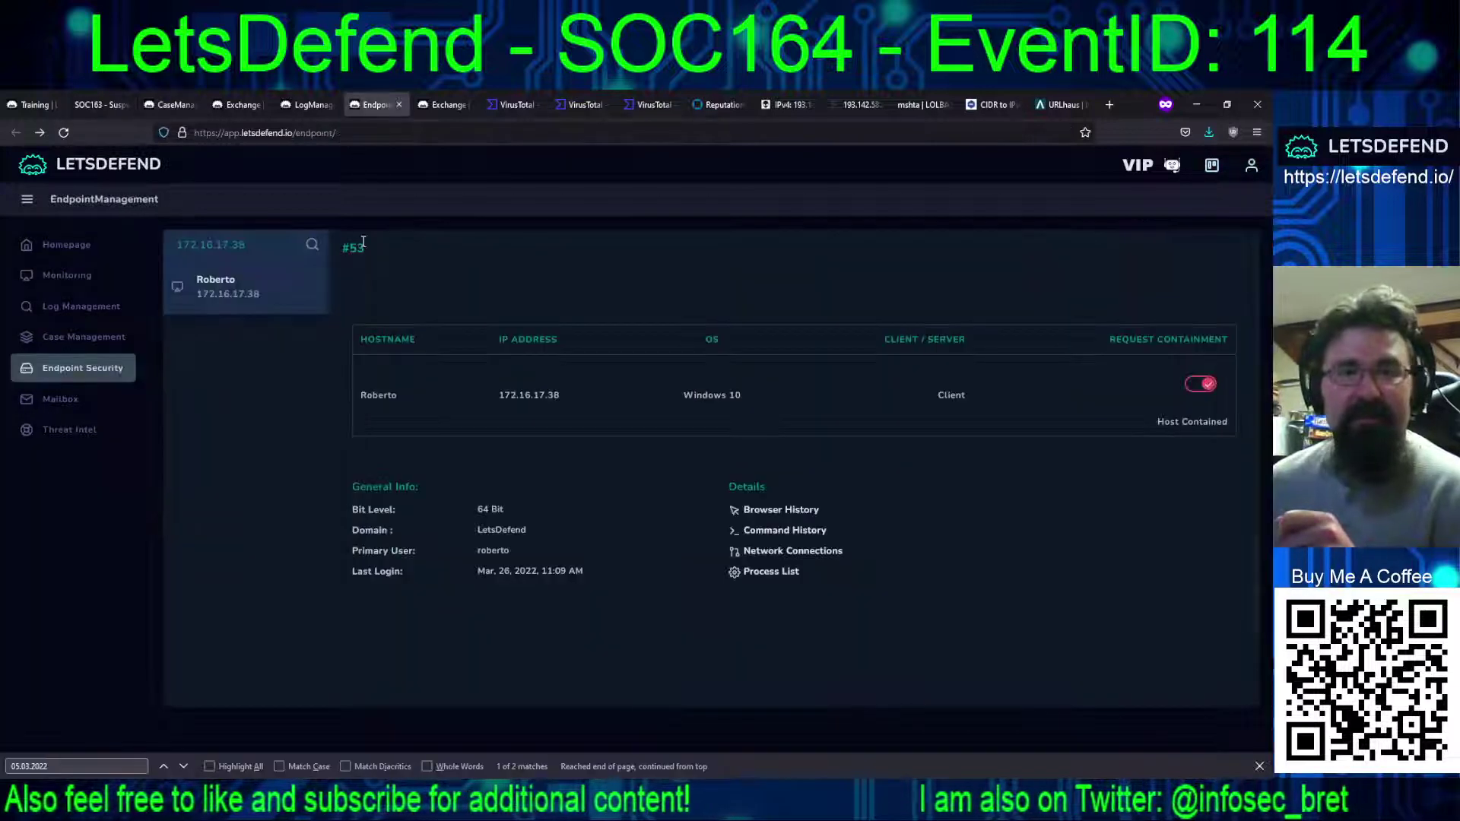
left_click(755, 572)
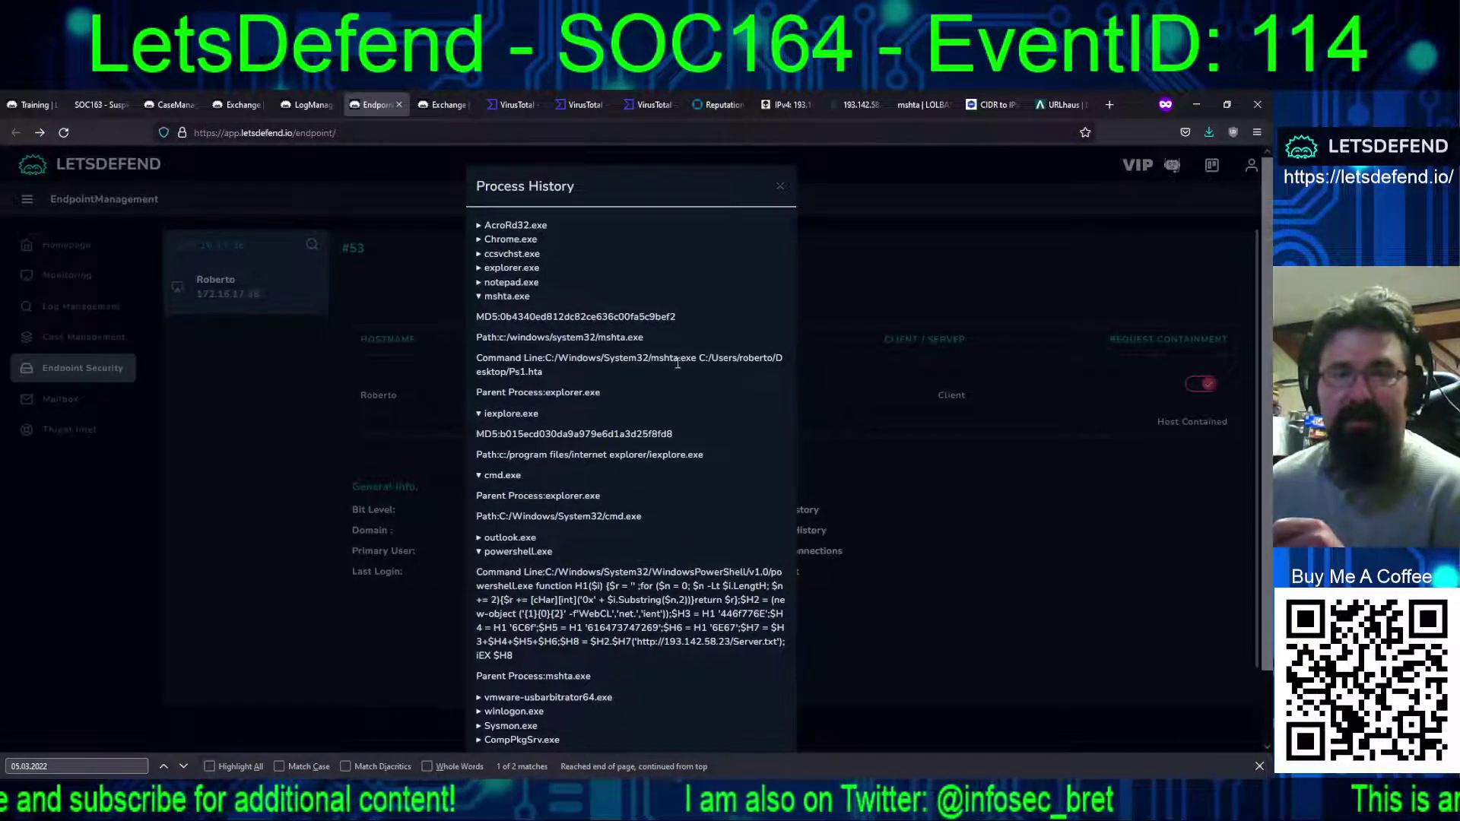
left_click_drag(623, 357, 680, 375)
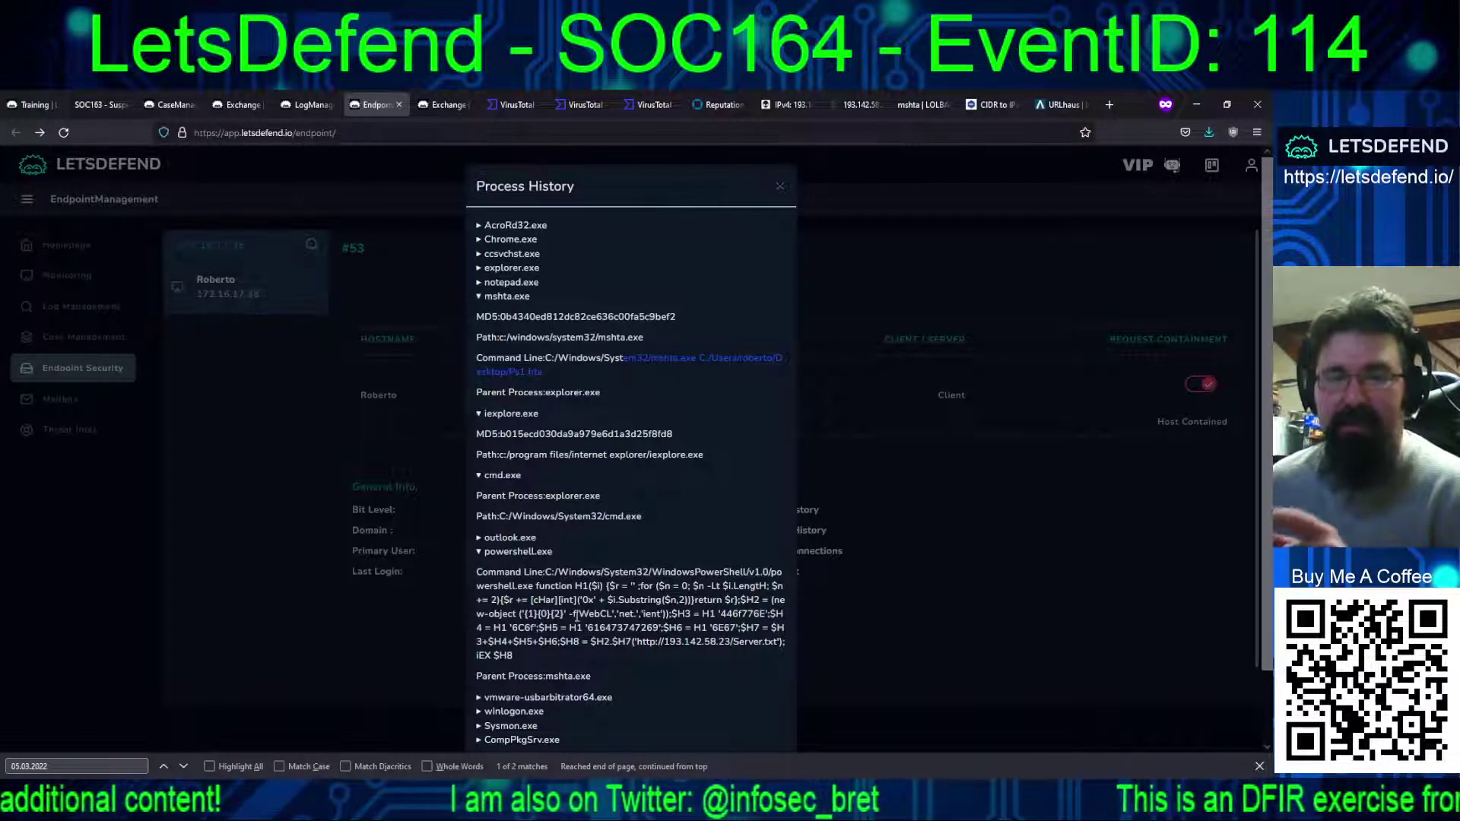
left_click_drag(545, 572, 668, 663)
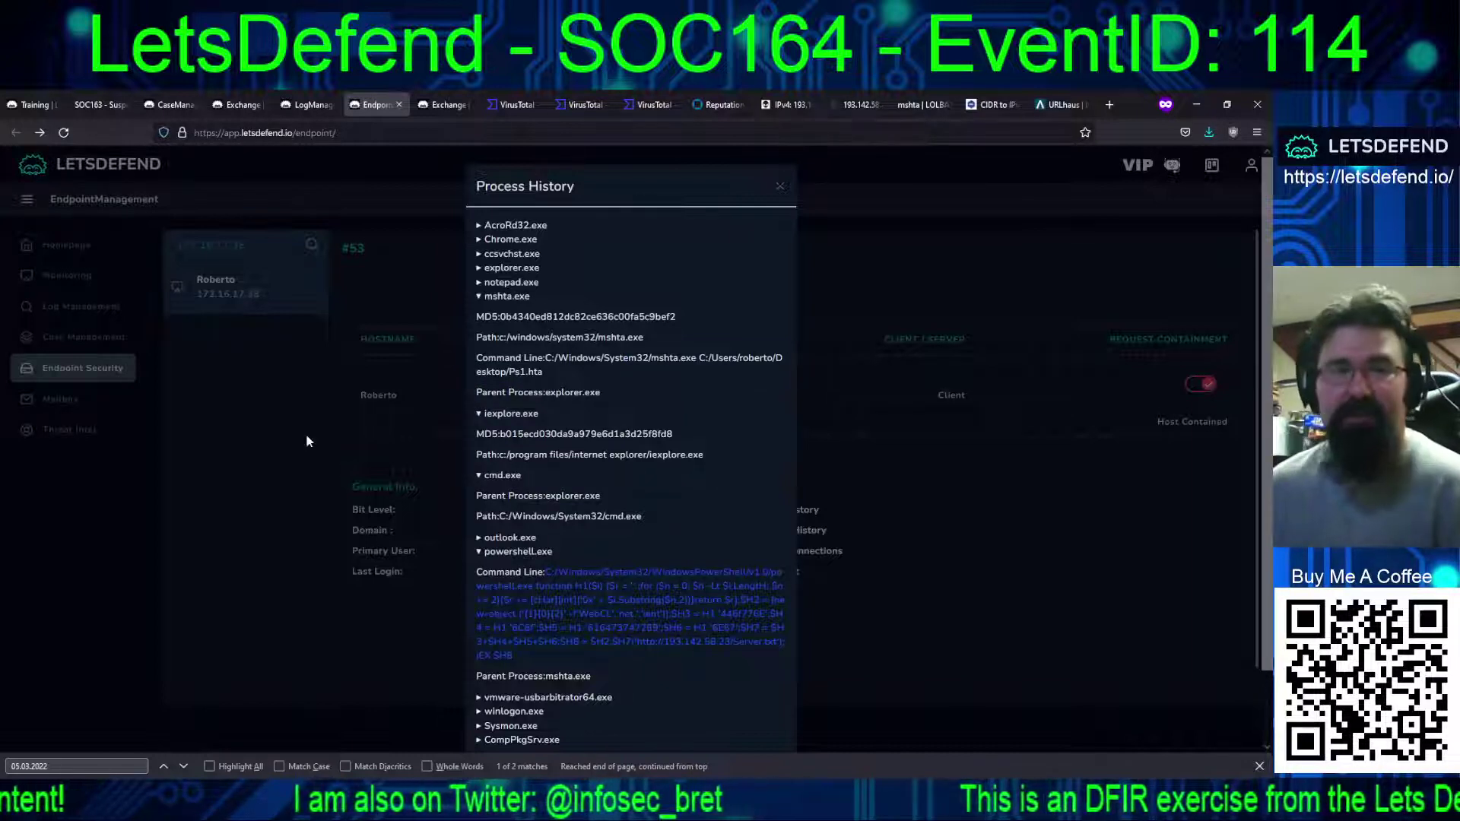
Return to the case playbook, answer Execute for the suspicious activity and User for who performed it, and complete the containment stage
left_click(169, 105)
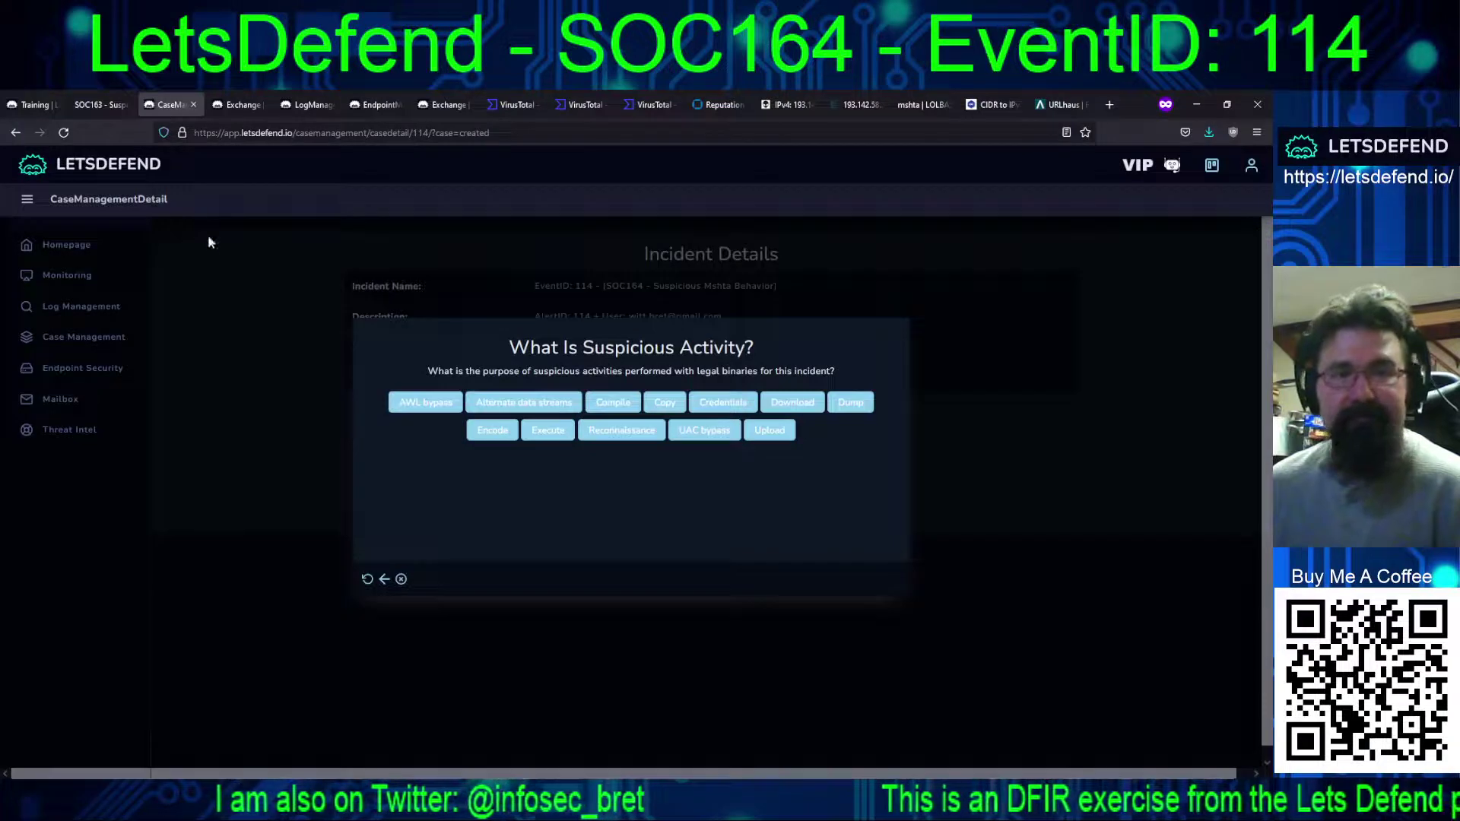
left_click(547, 430)
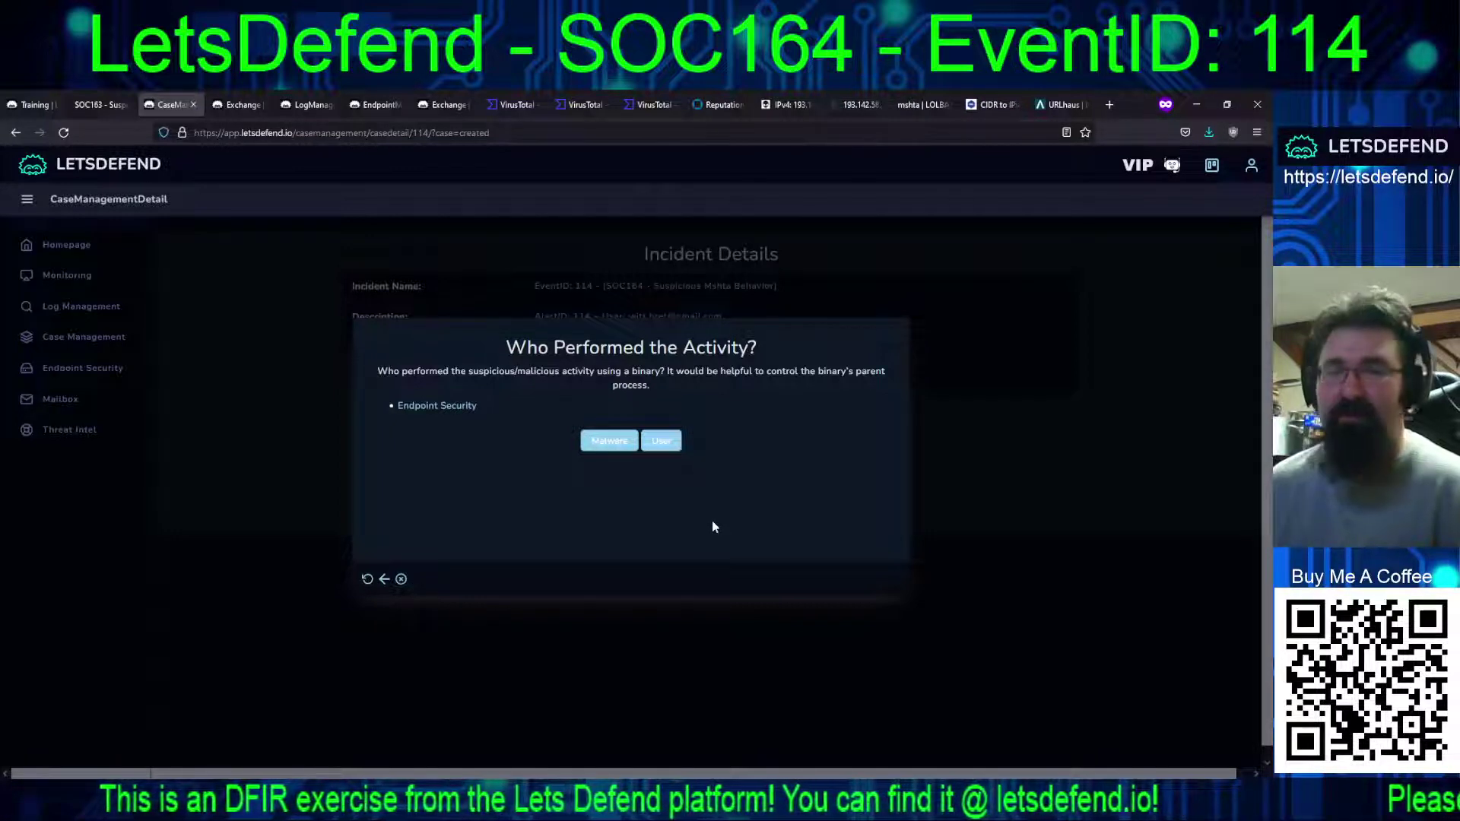
left_click(661, 441)
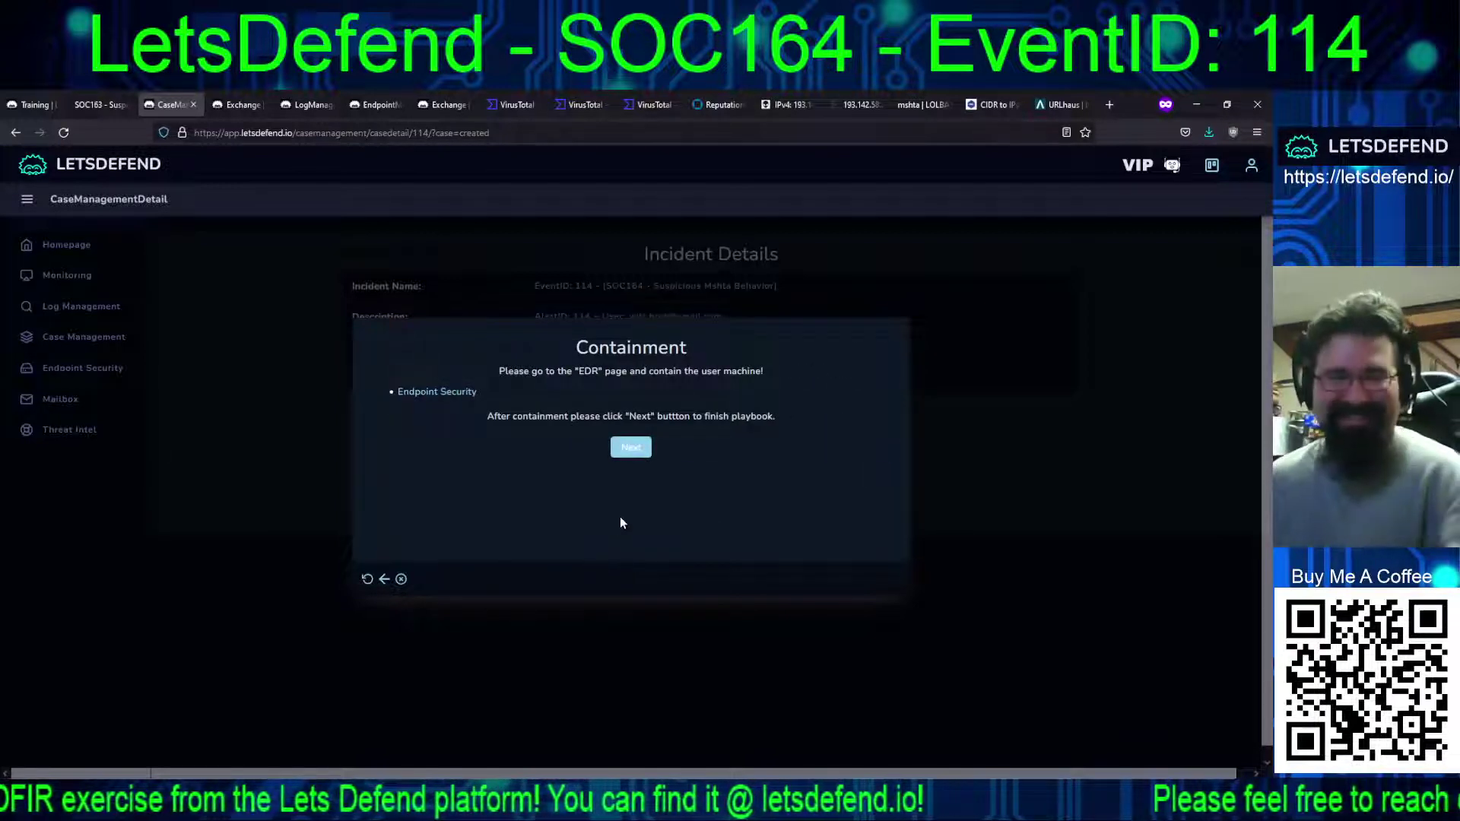
left_click(631, 449)
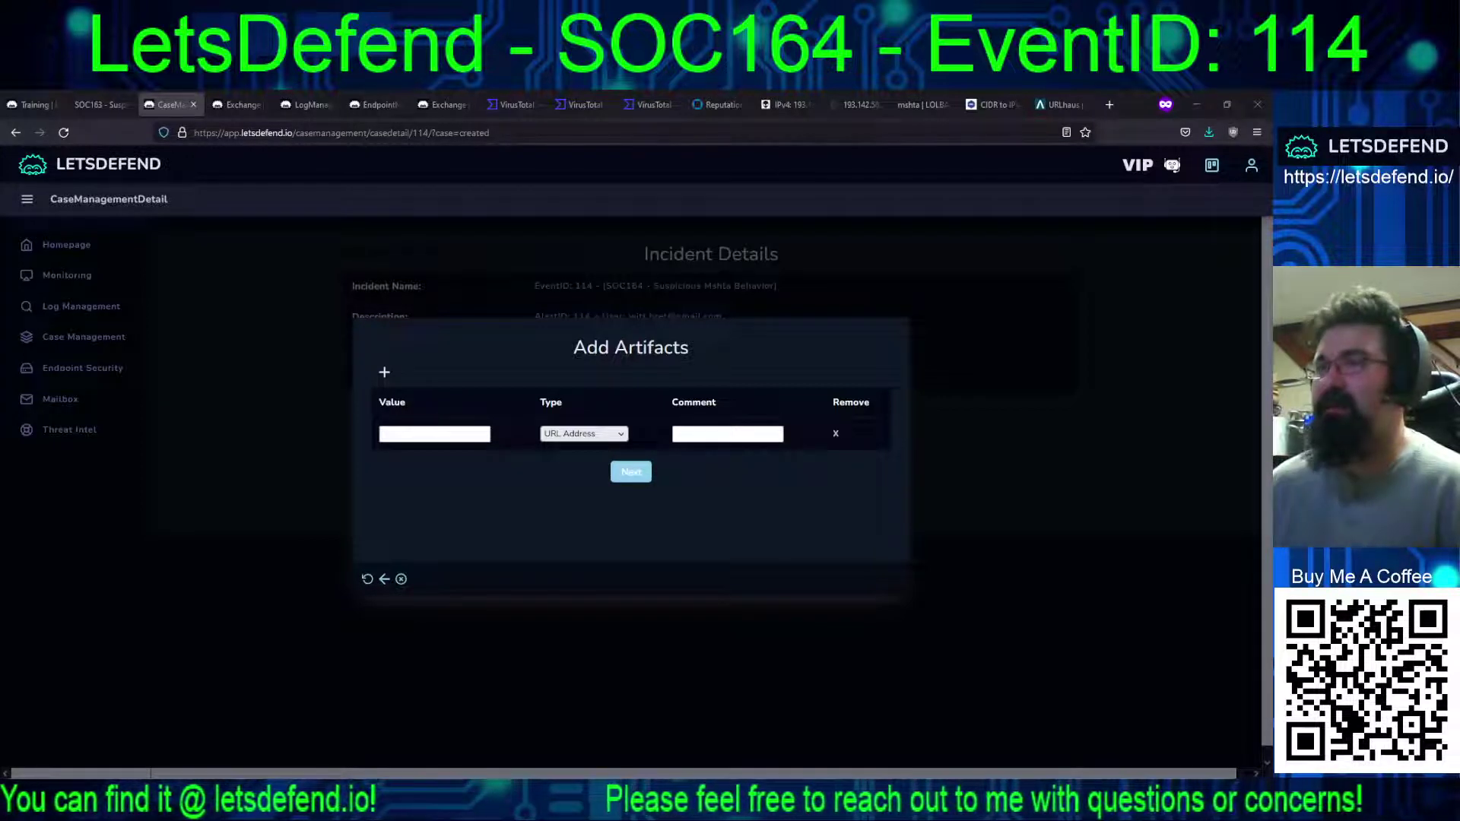
Set the first artifact's type to MD5 Hash and add a second artifact row of type URL Address
left_click(547, 439)
left_click(554, 522)
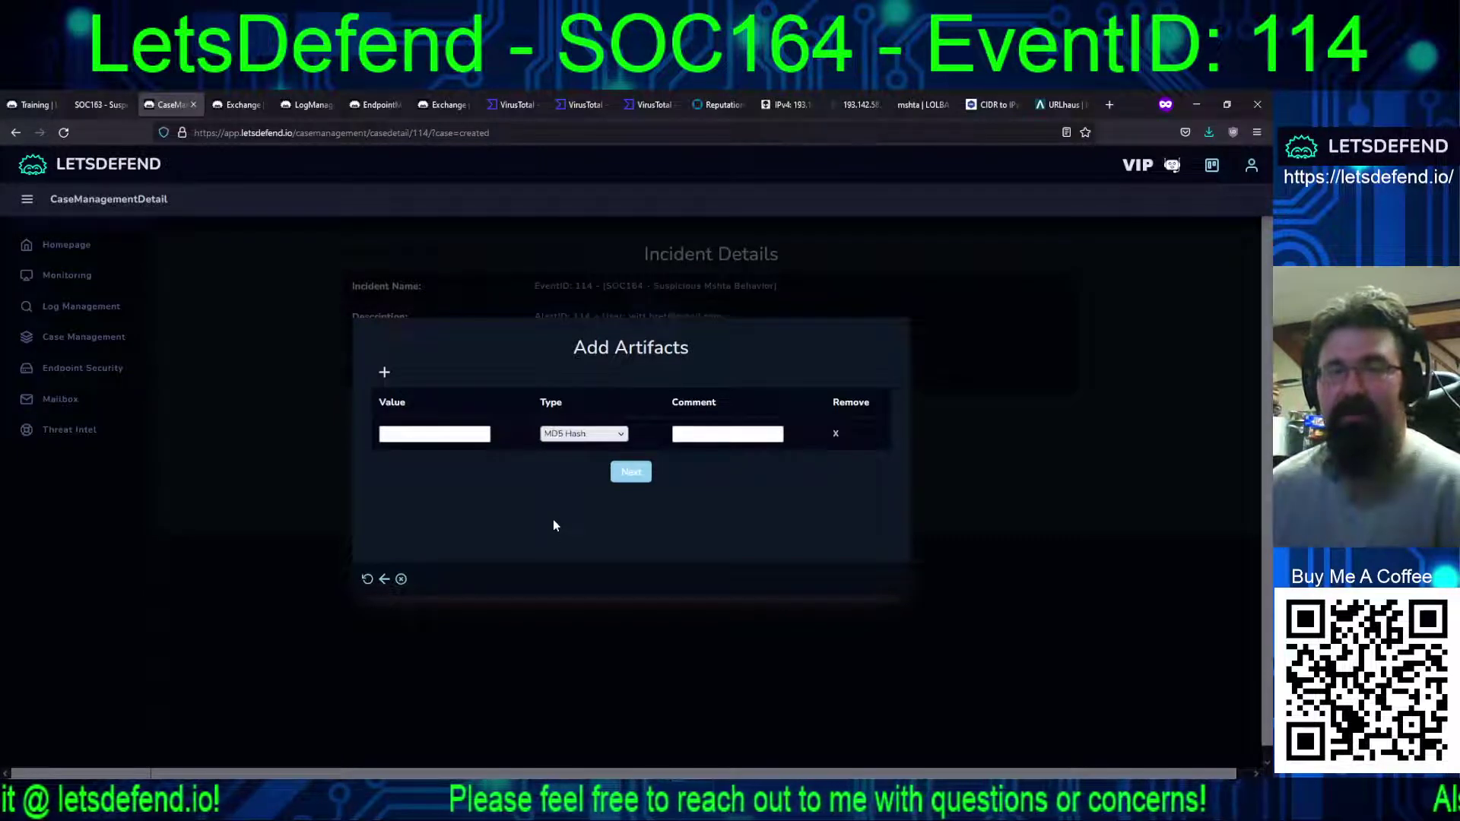
left_click(384, 372)
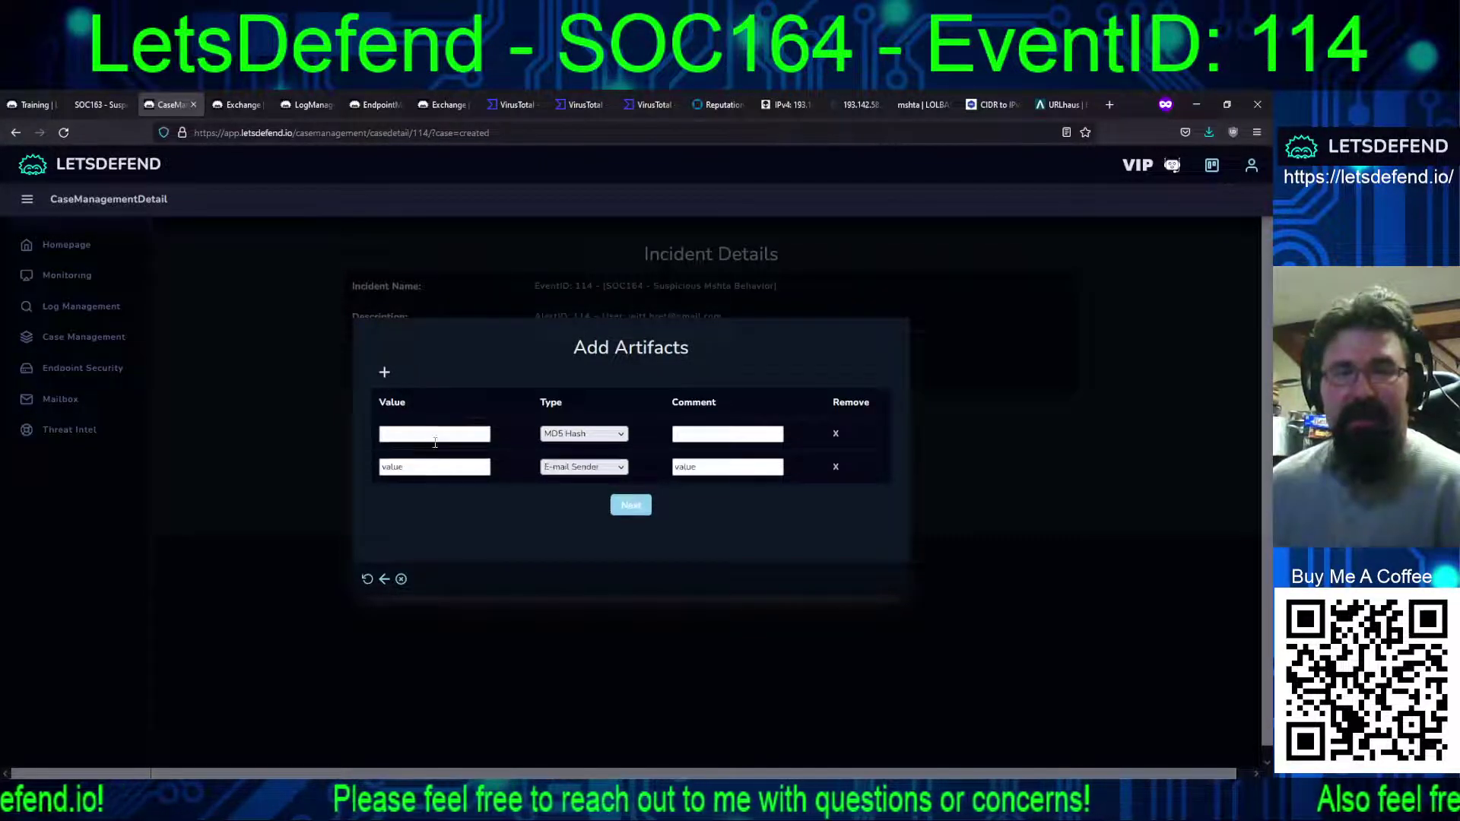
left_click(549, 467)
left_click(554, 524)
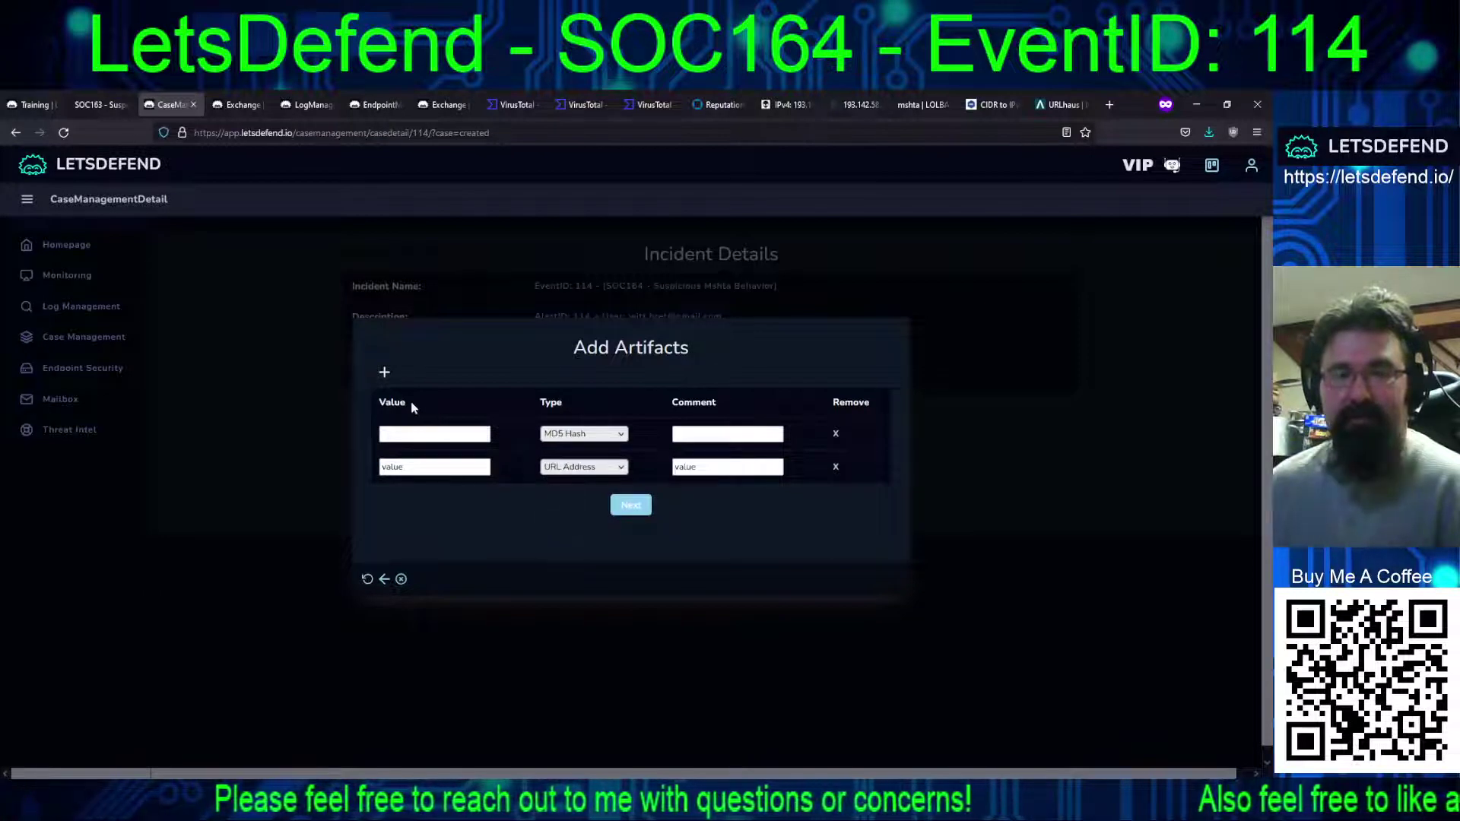
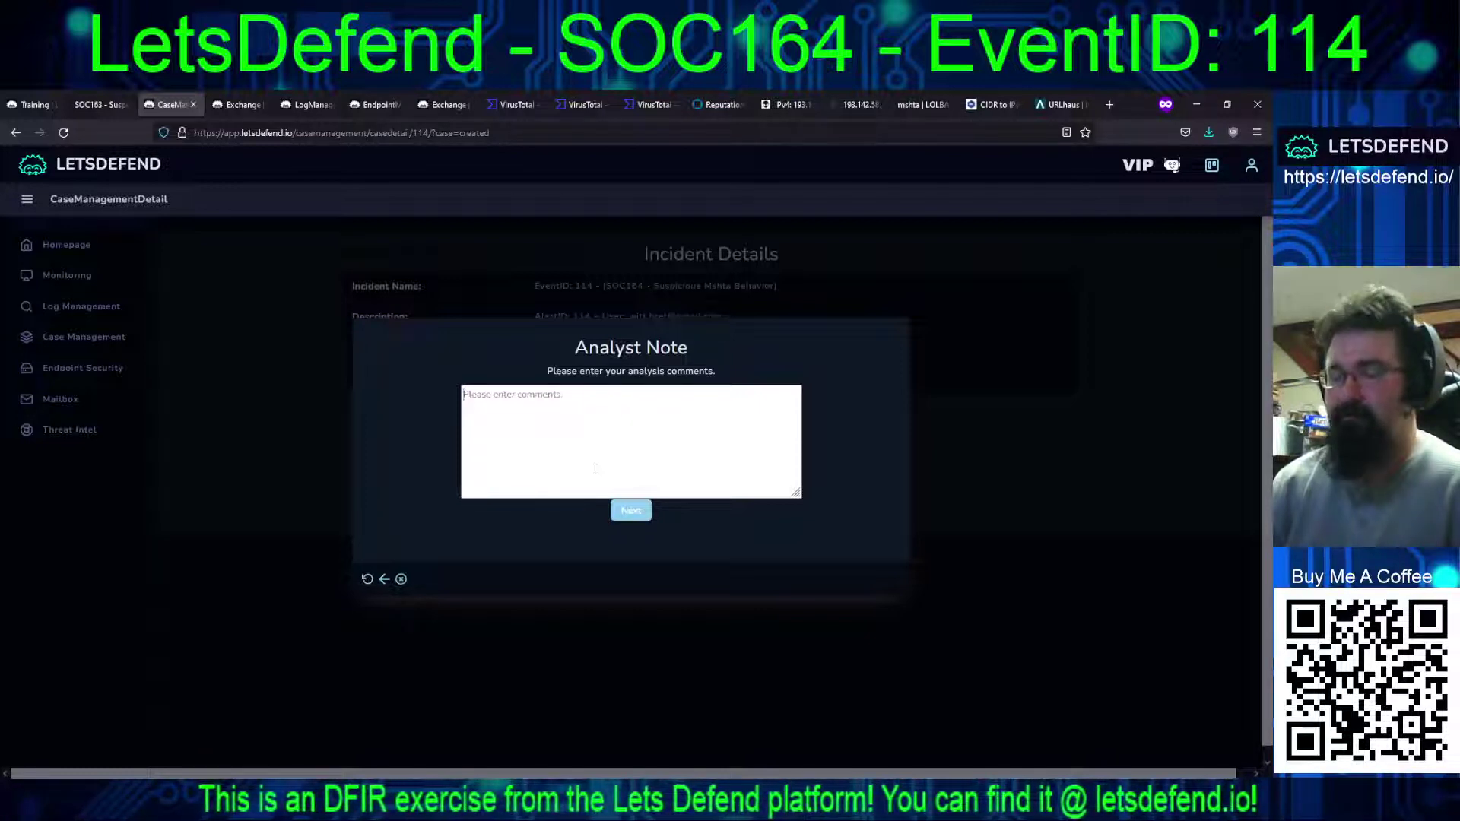
Write the analyst note "user executed an .hta file on their desktop which attempted to use powershell to download a second stage, but the url was 404."
left_click(595, 469)
type("u")
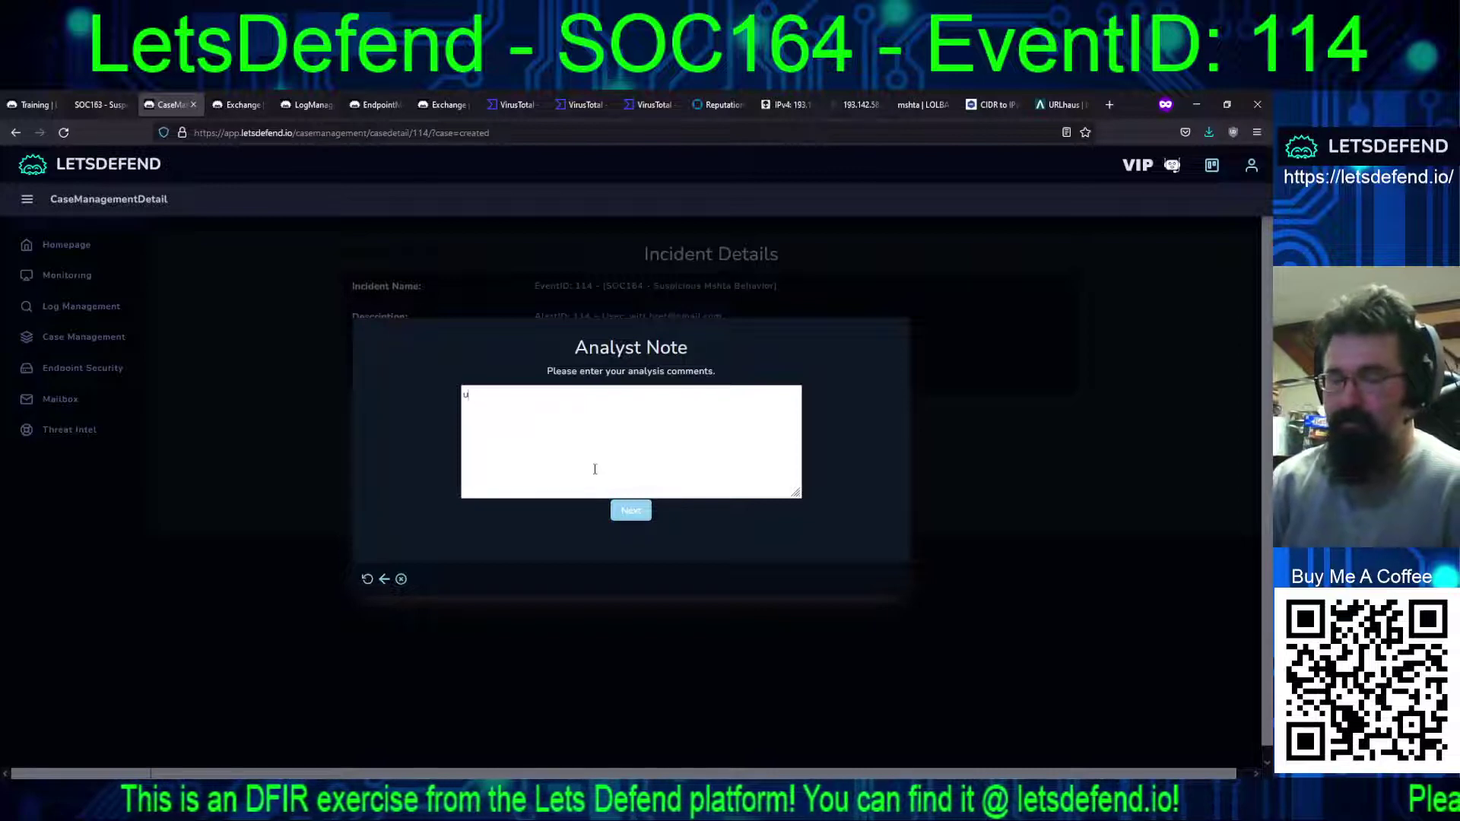
type("ser executed")
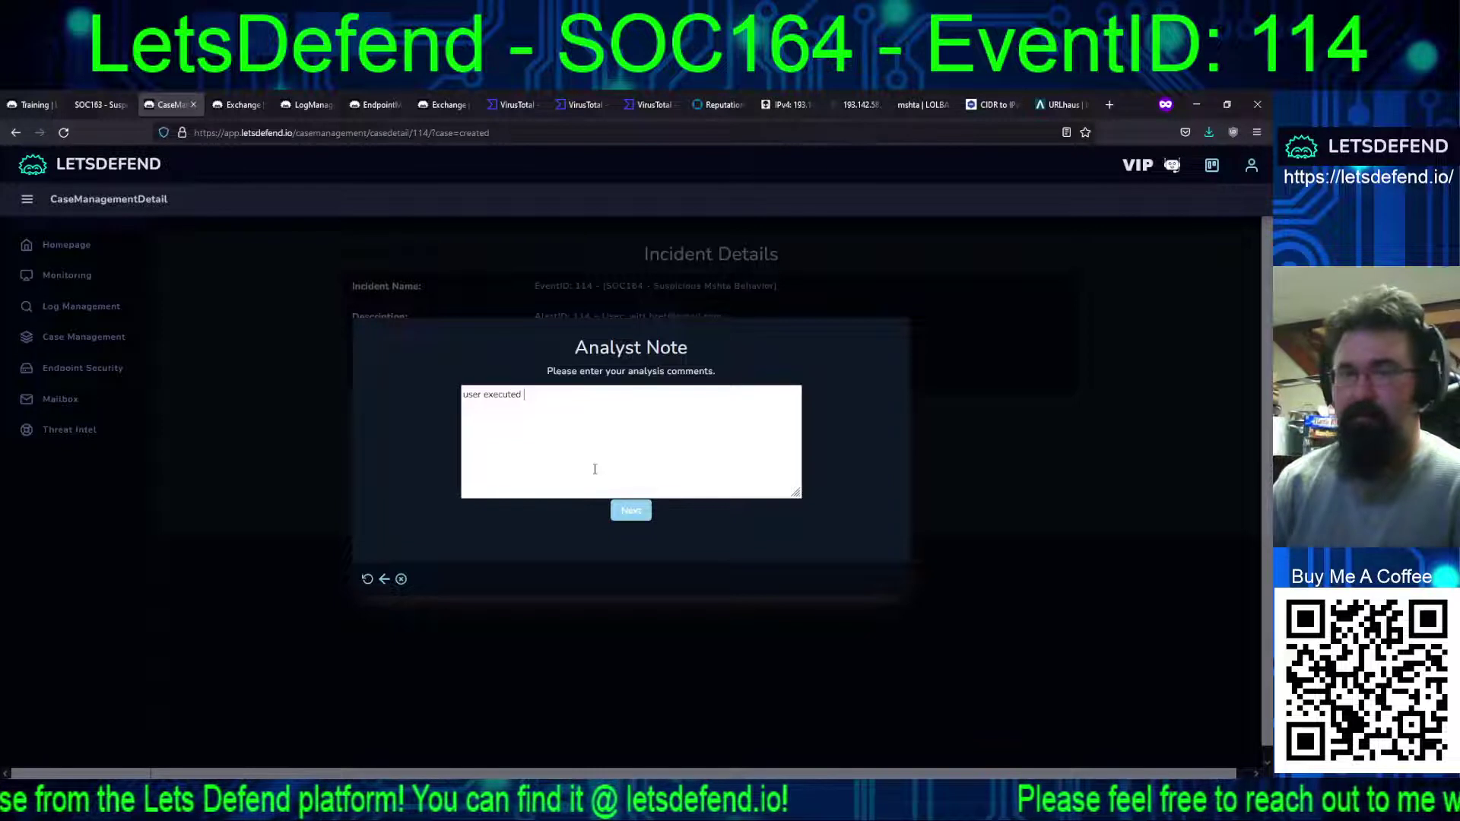
type("an")
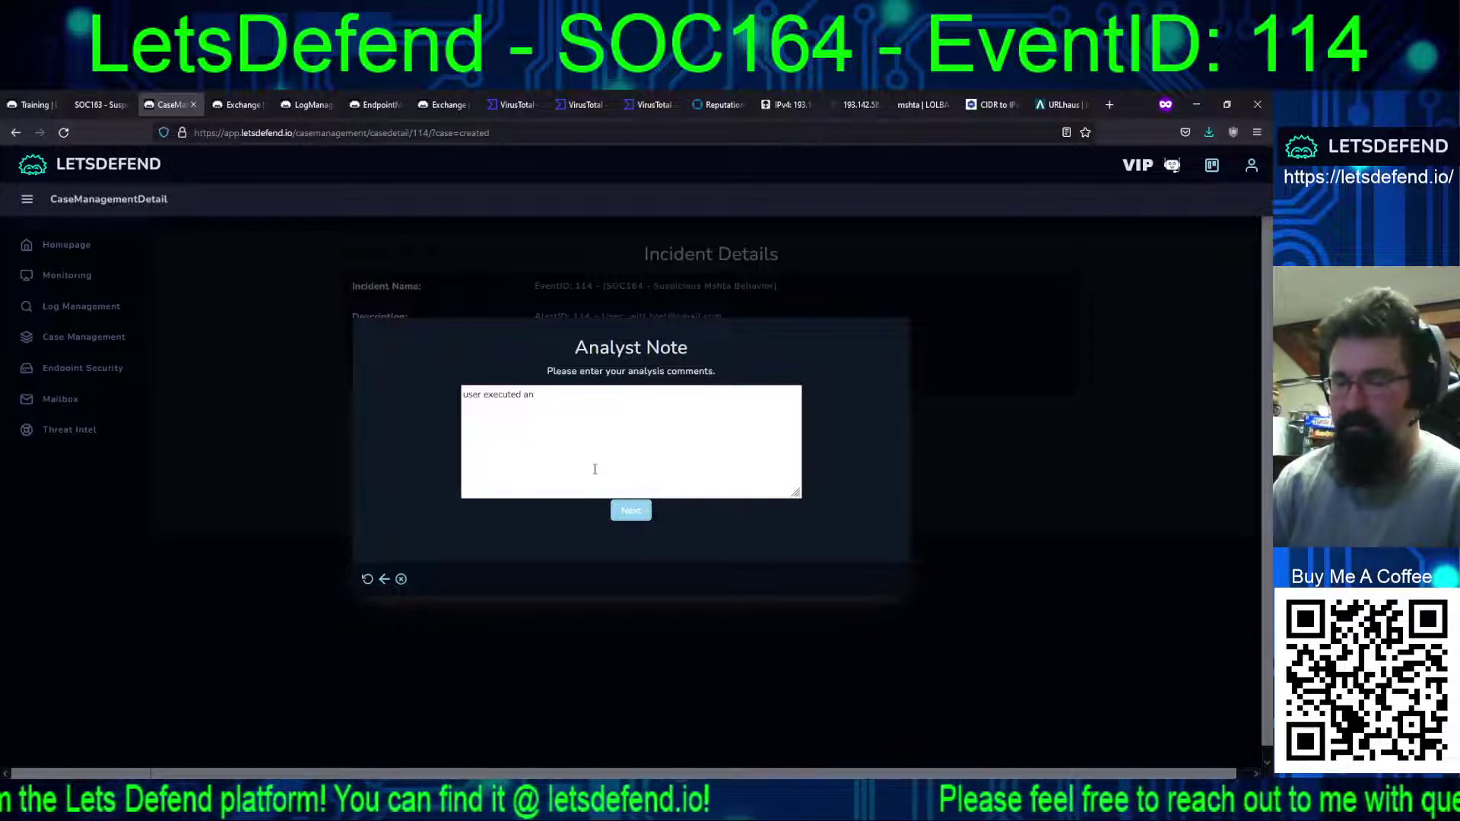
type(" .hta ")
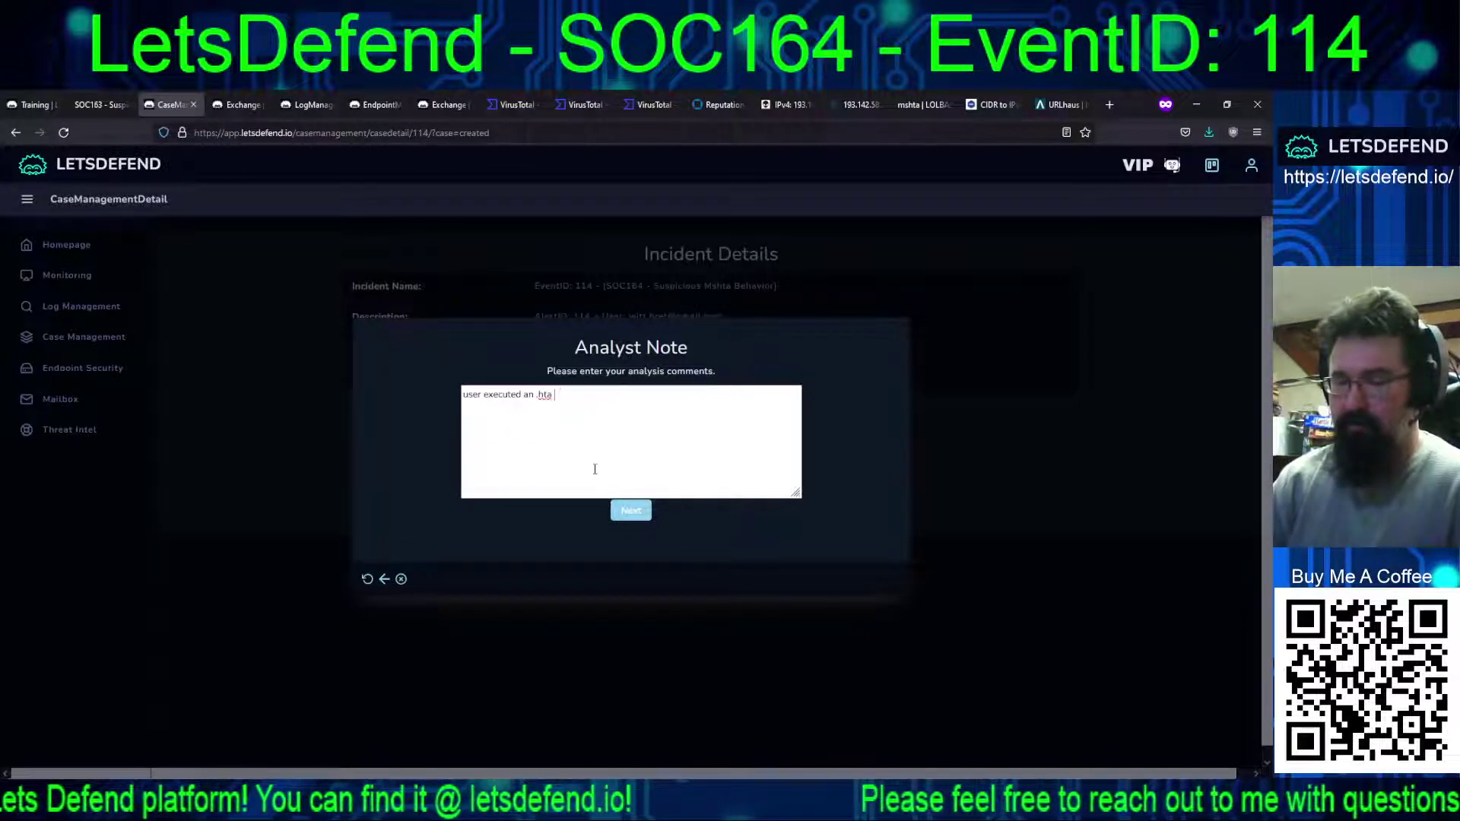
type("file on their")
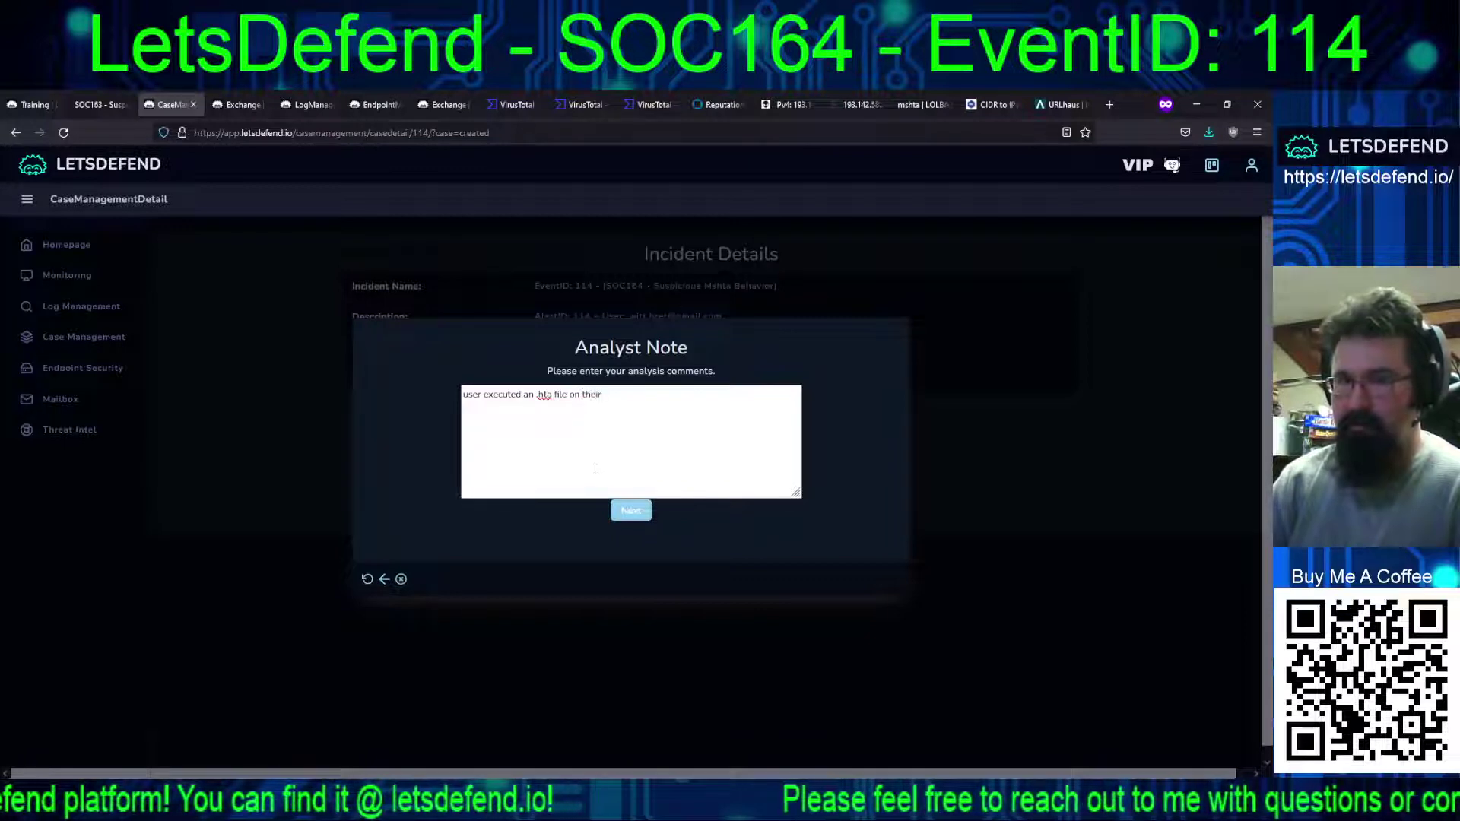
type(" desktop ")
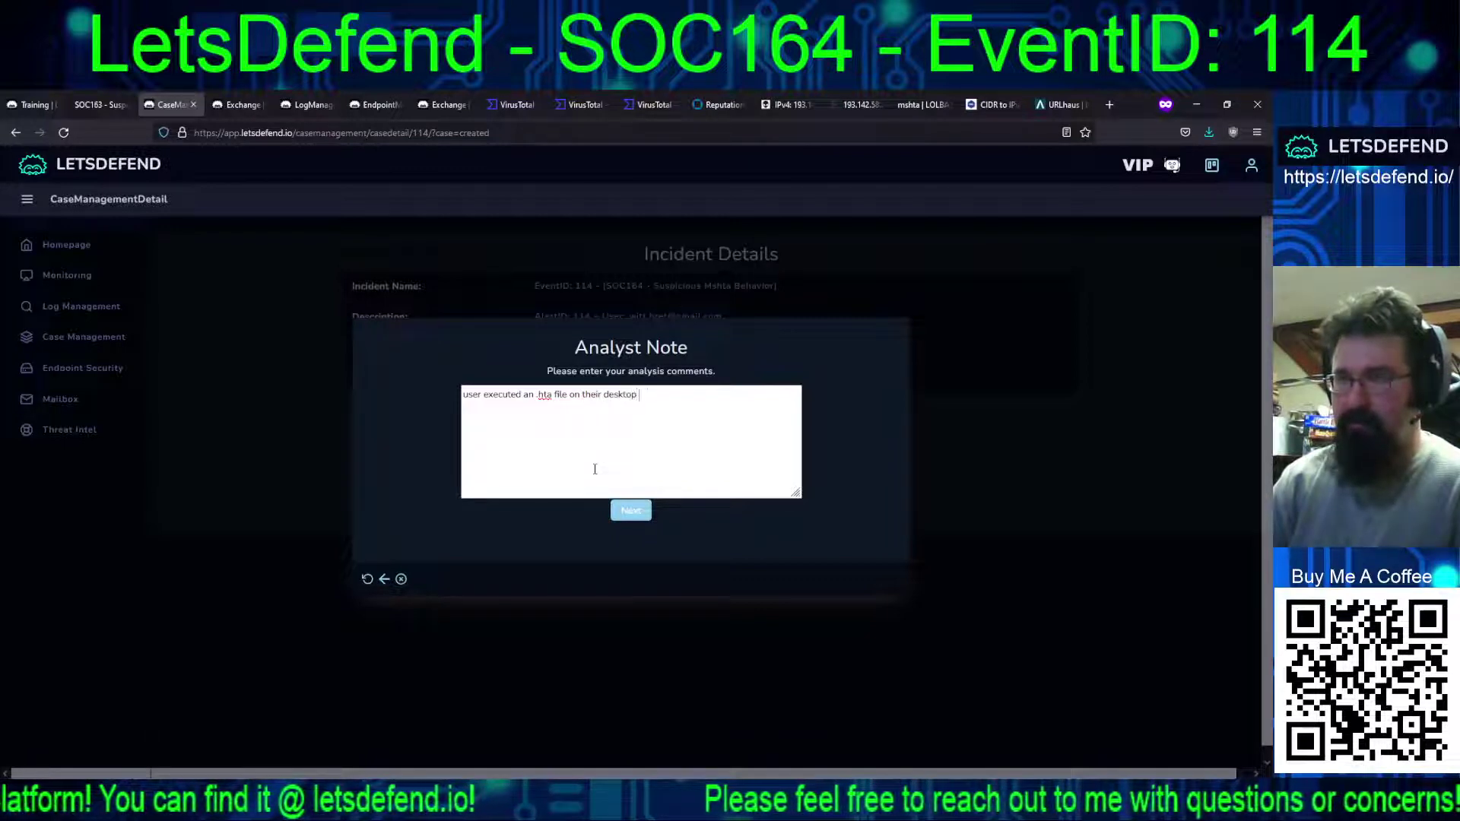
type("which")
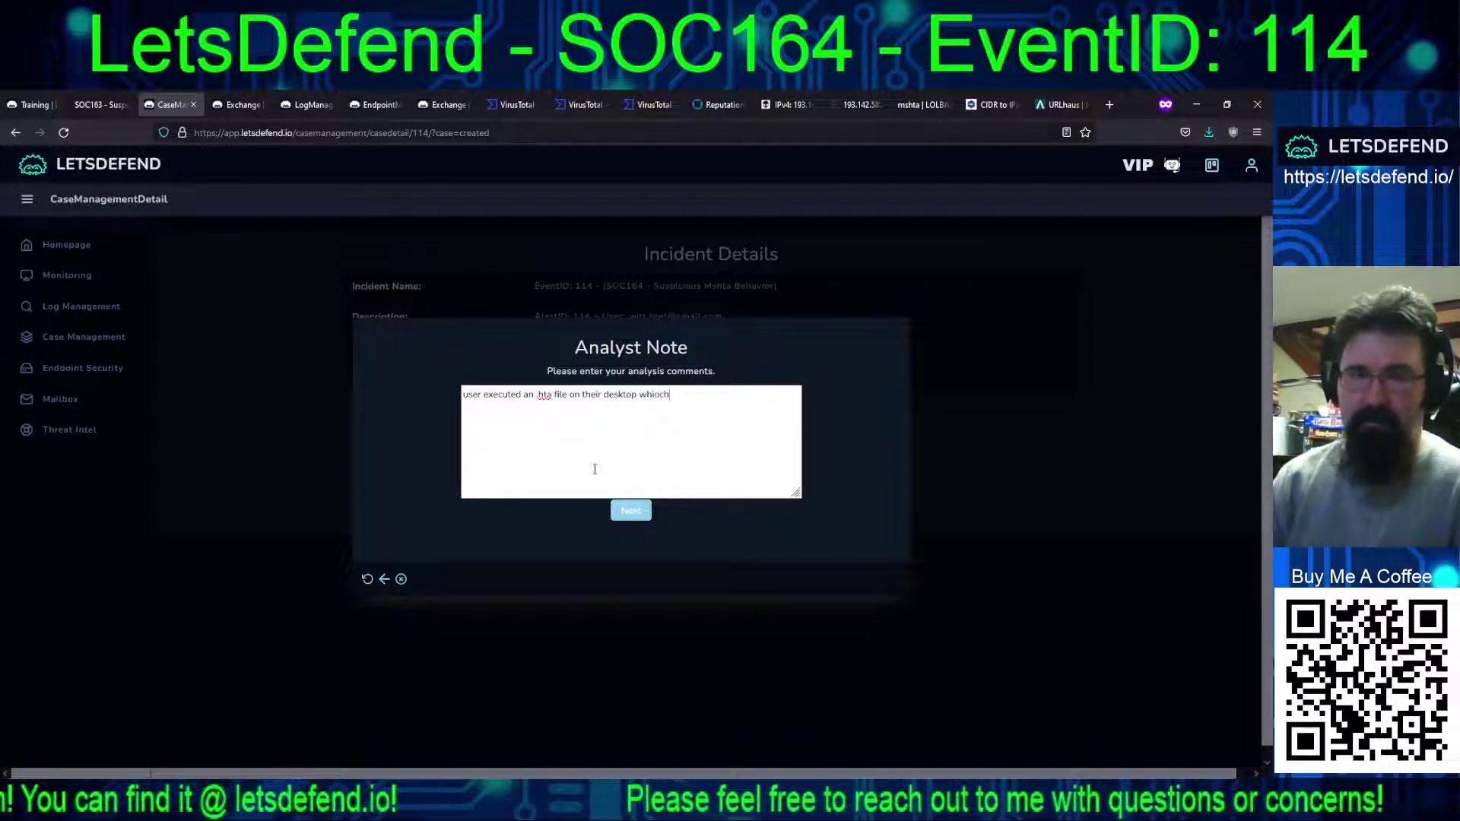
type(" attempted")
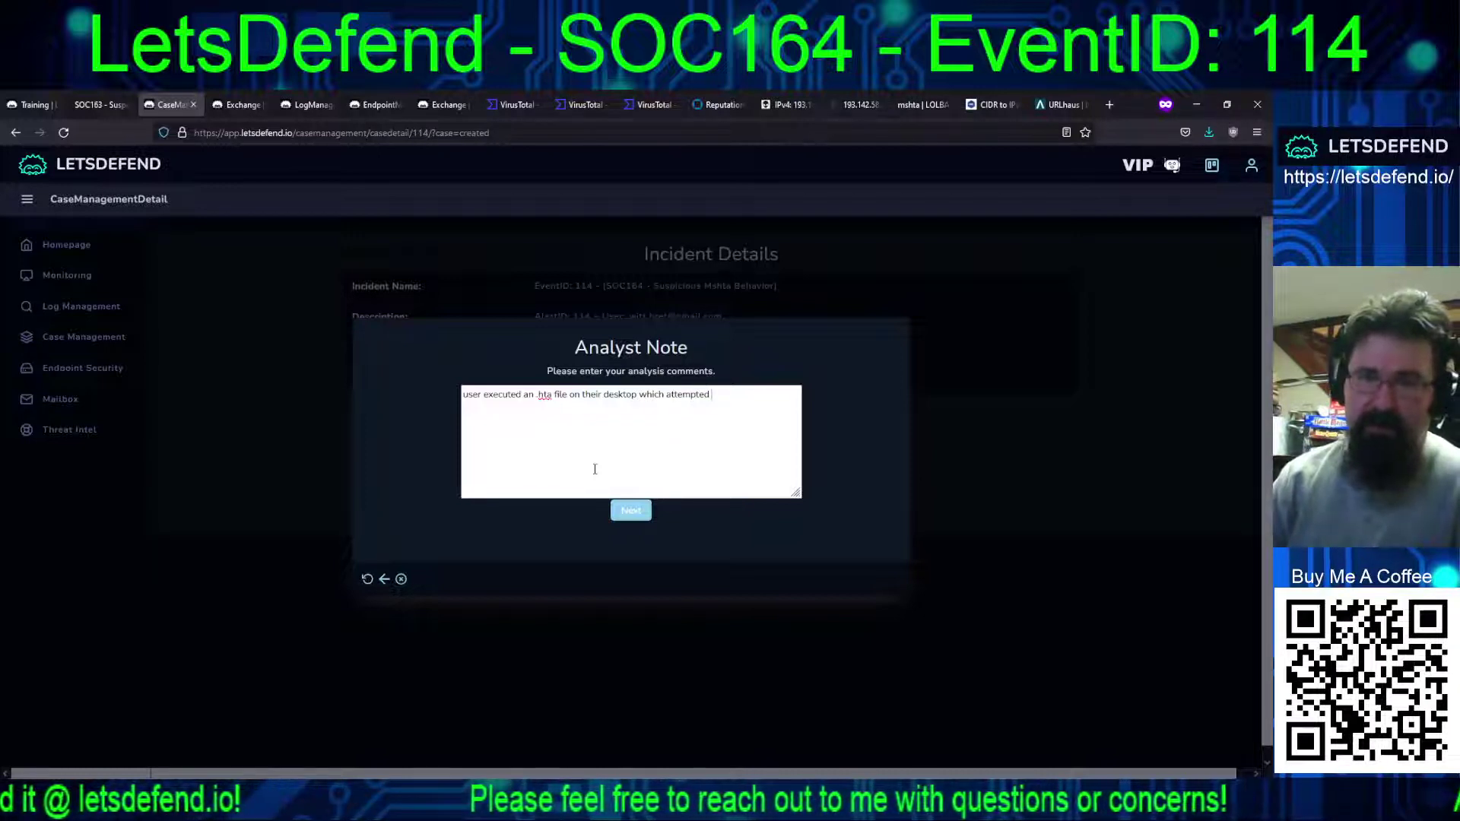
type(" to use powershe")
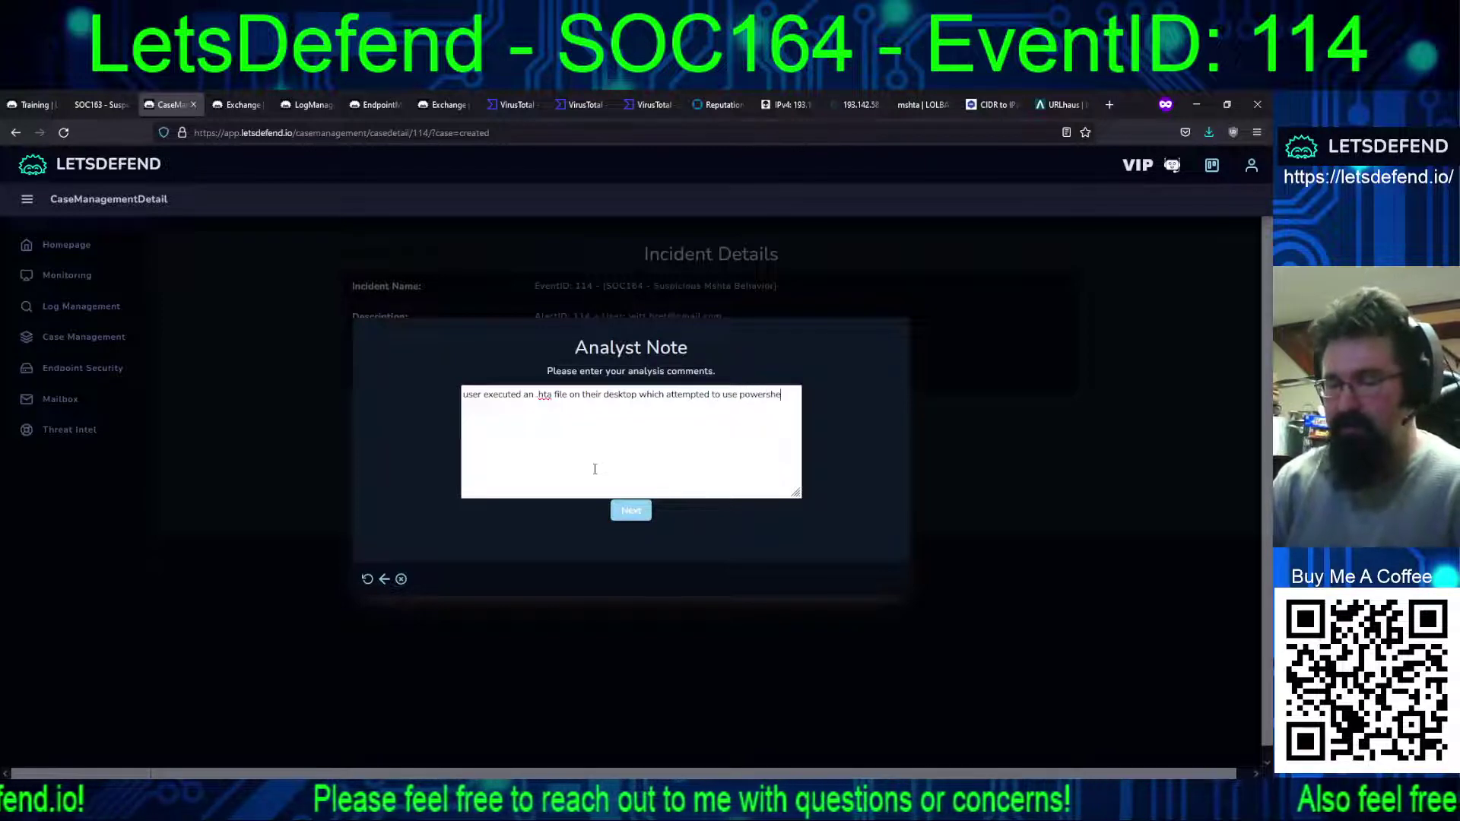
type("ll to donw")
key("BackSpace")
key("BackSpace")
type("wnload a")
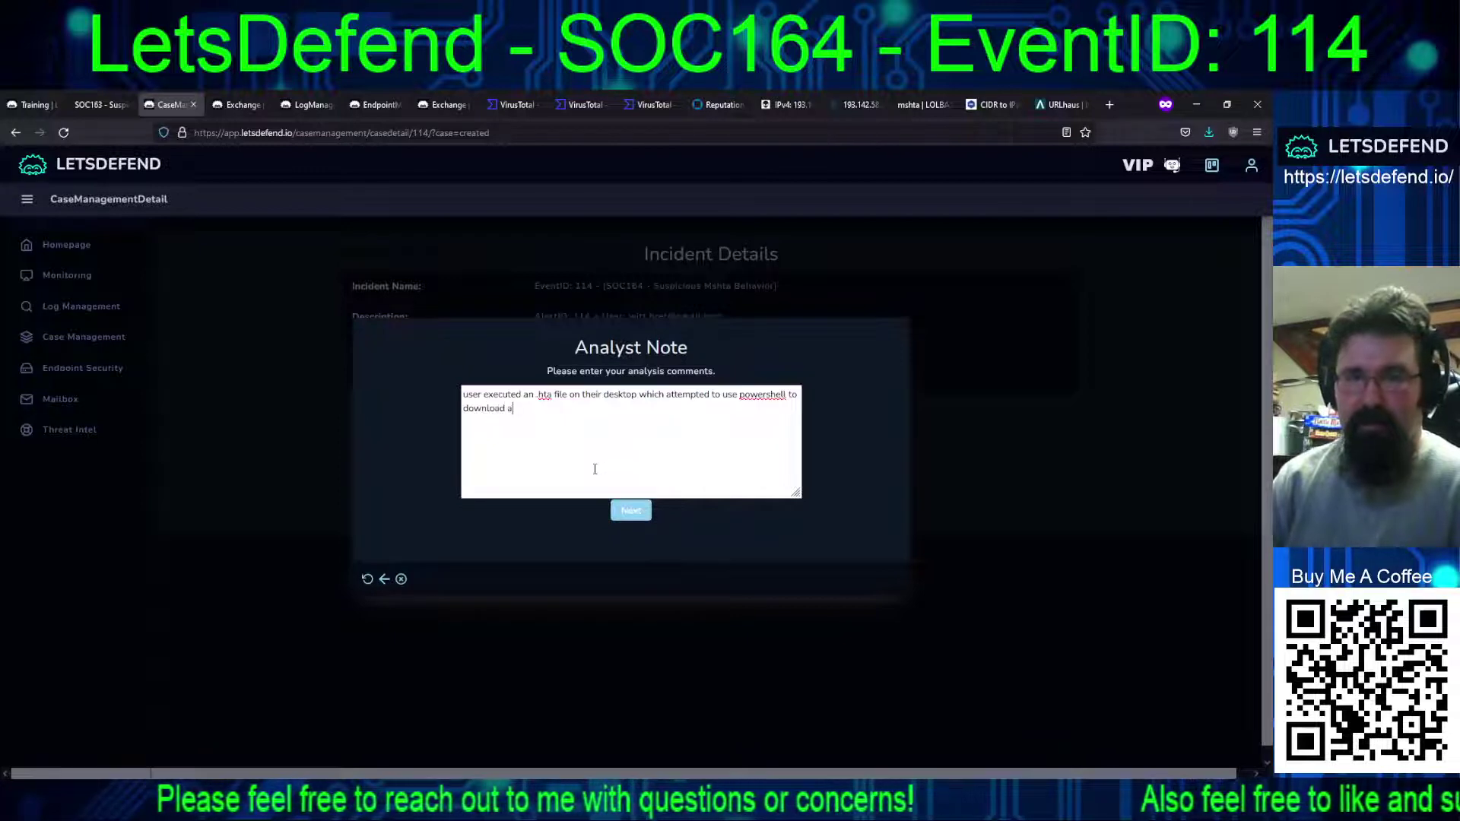
type(" second st")
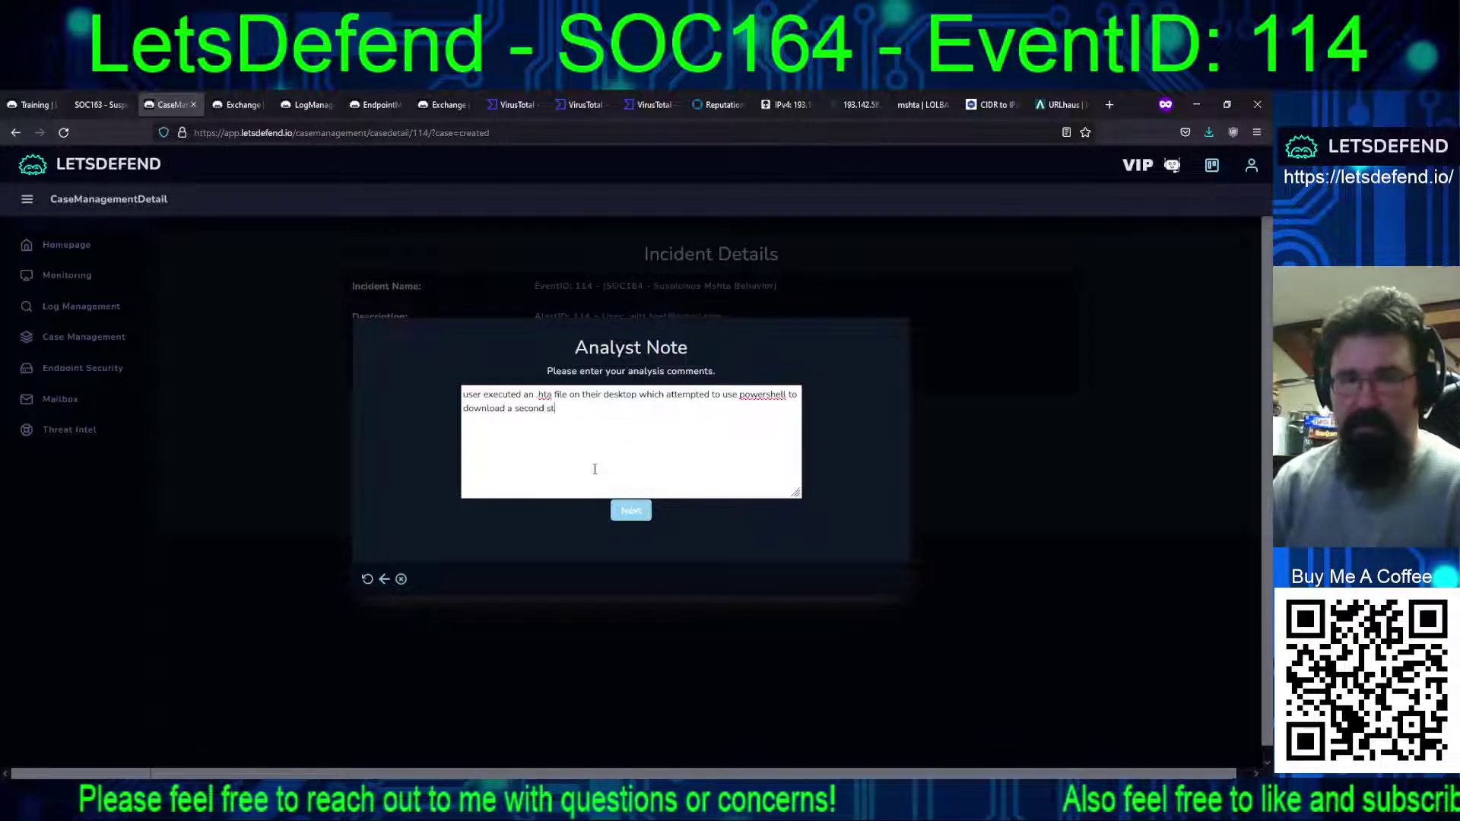
type("age, but the url was 404.")
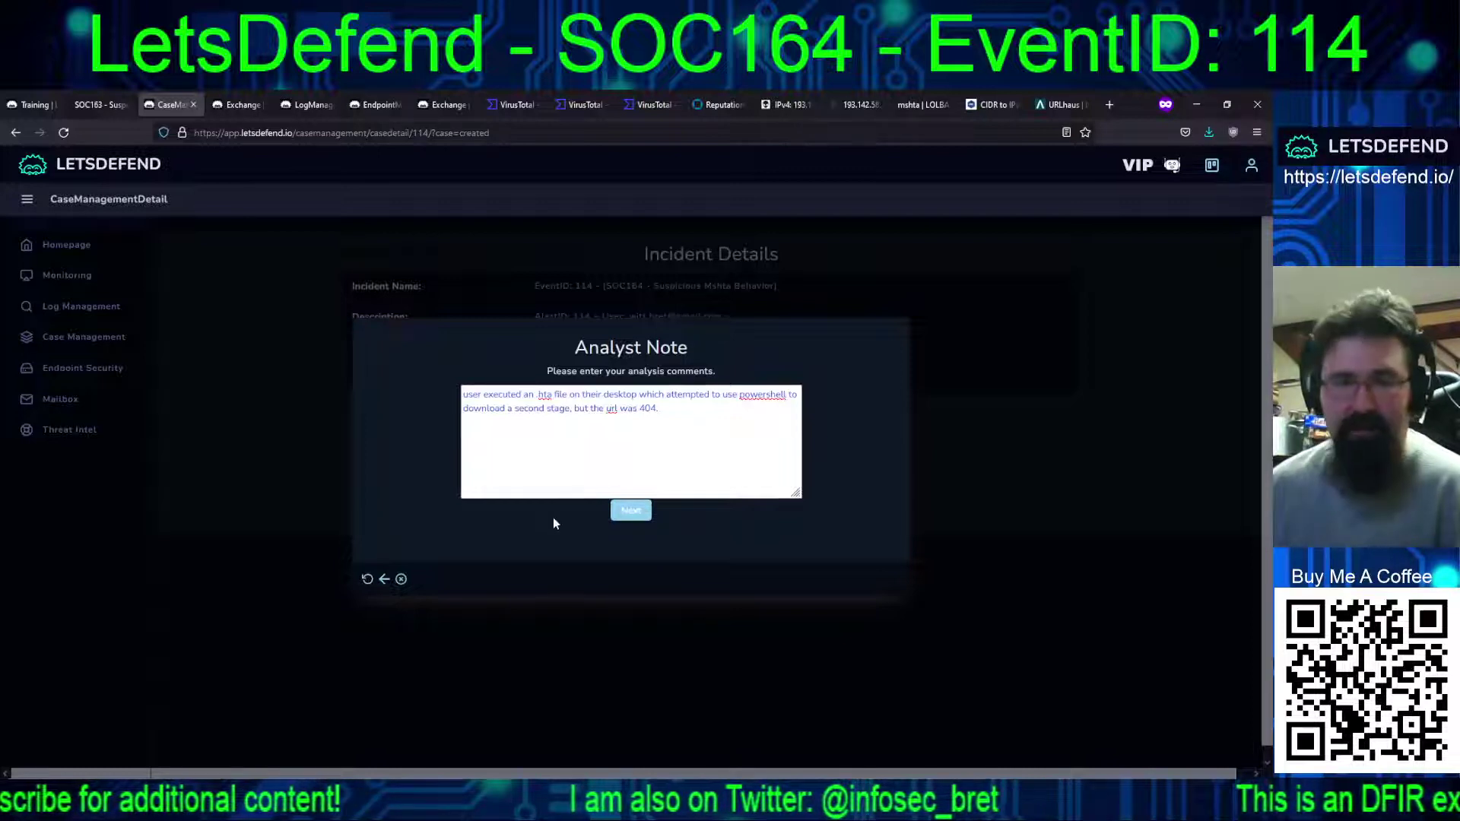
Submit the analyst note, finish the playbook to close the case, and continue to the monitoring page
left_click(630, 510)
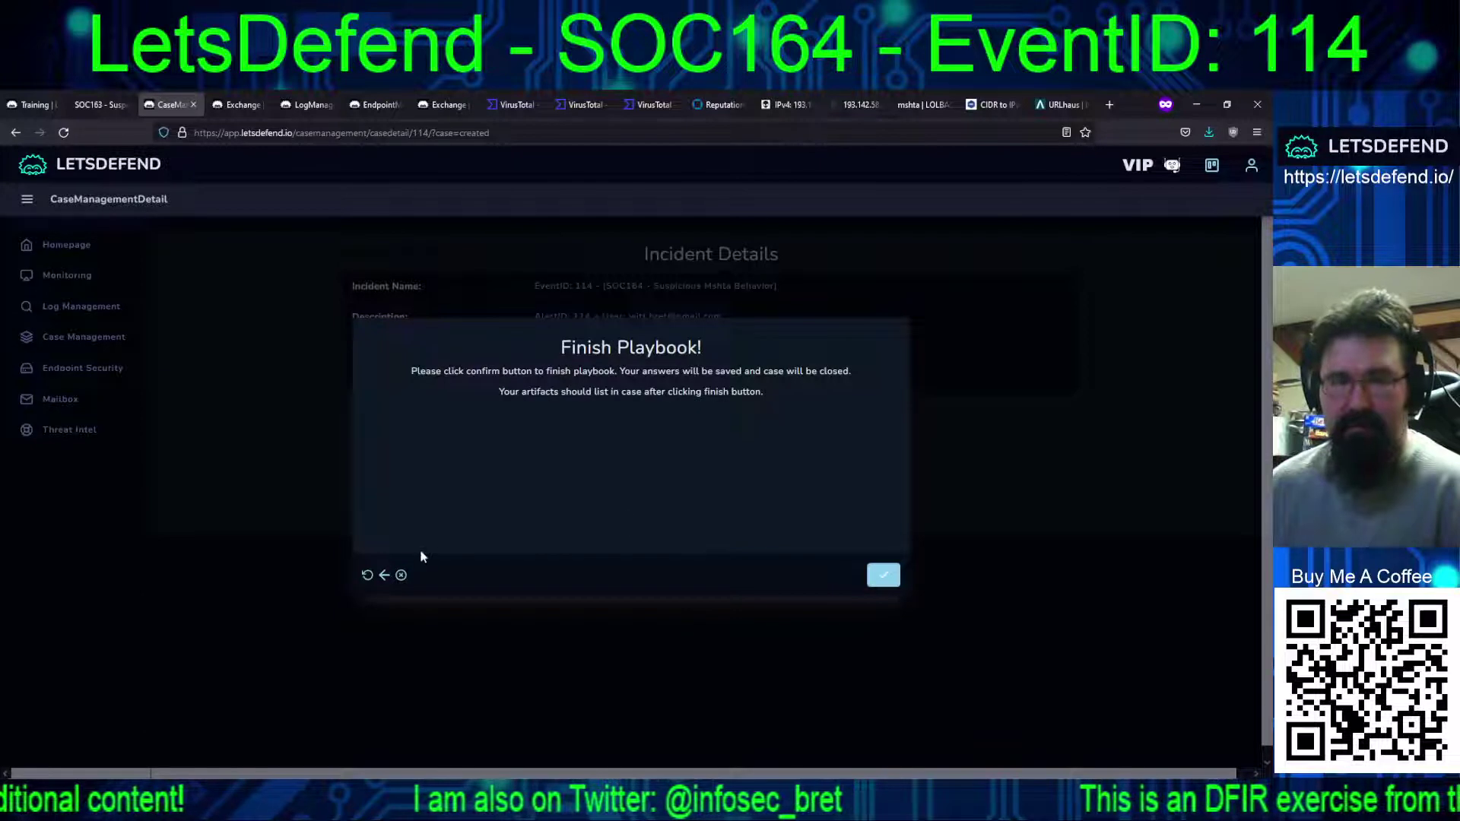
left_click(384, 575)
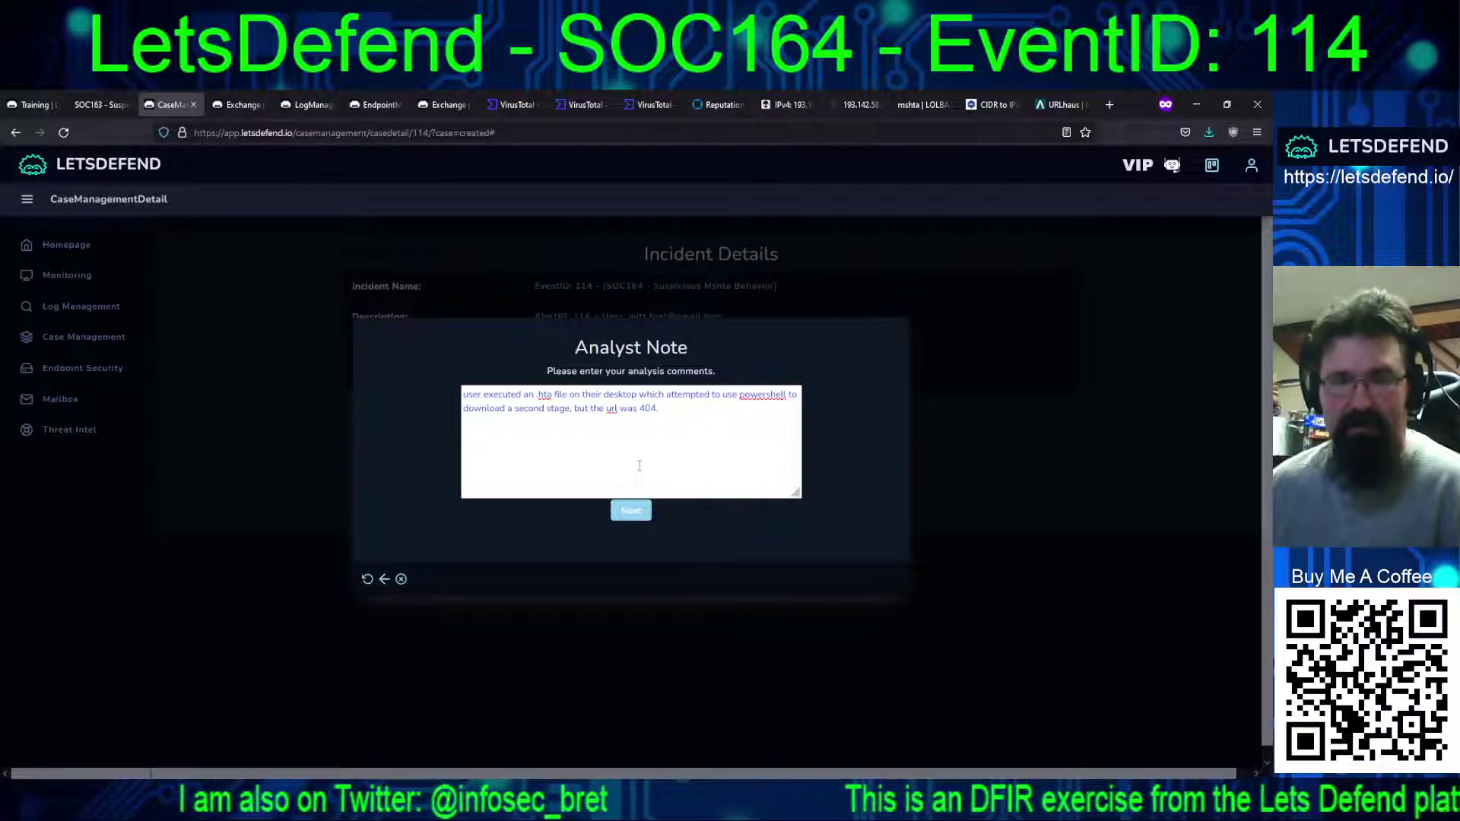
left_click(631, 510)
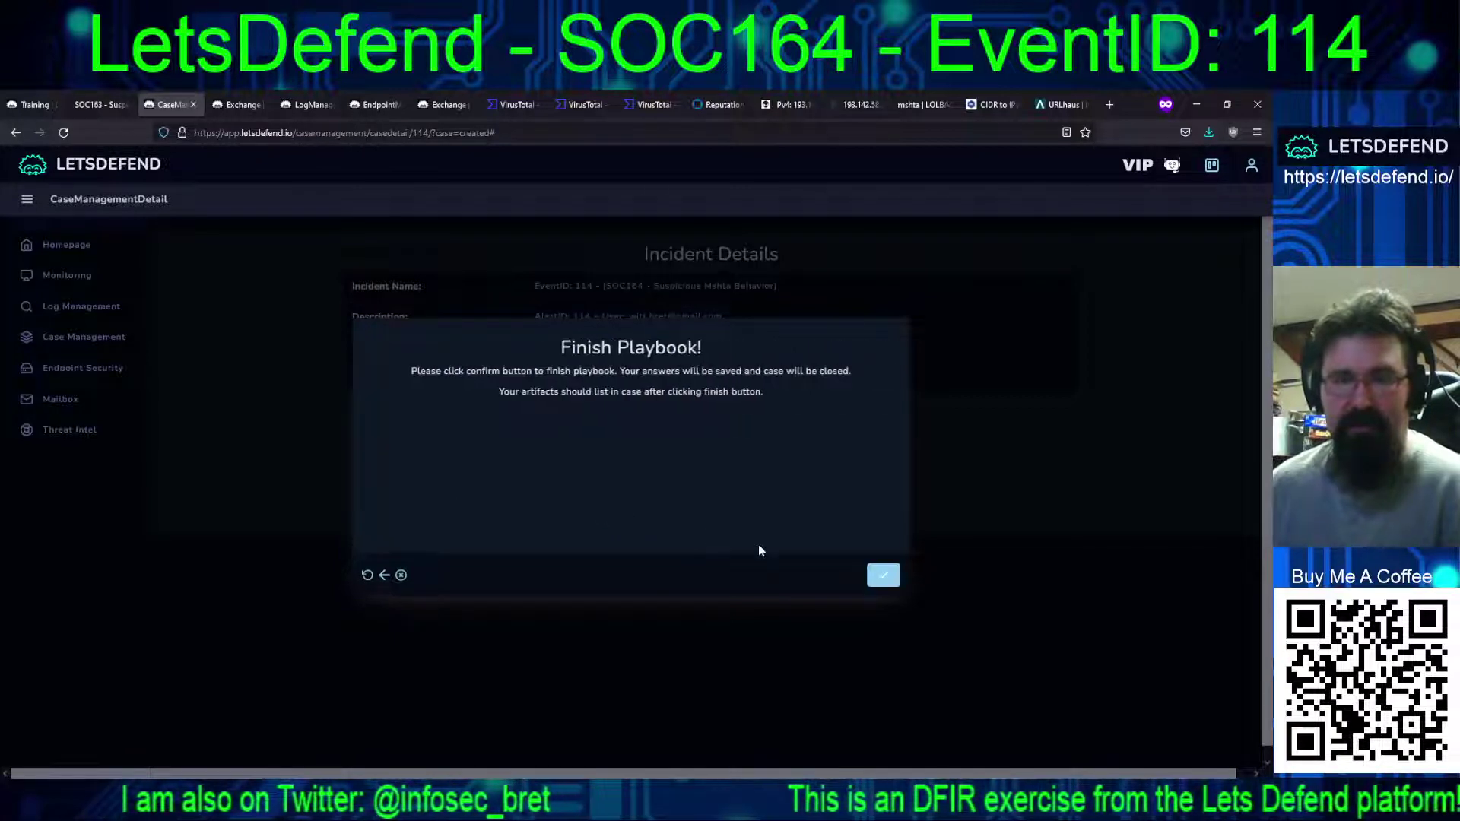
left_click(880, 576)
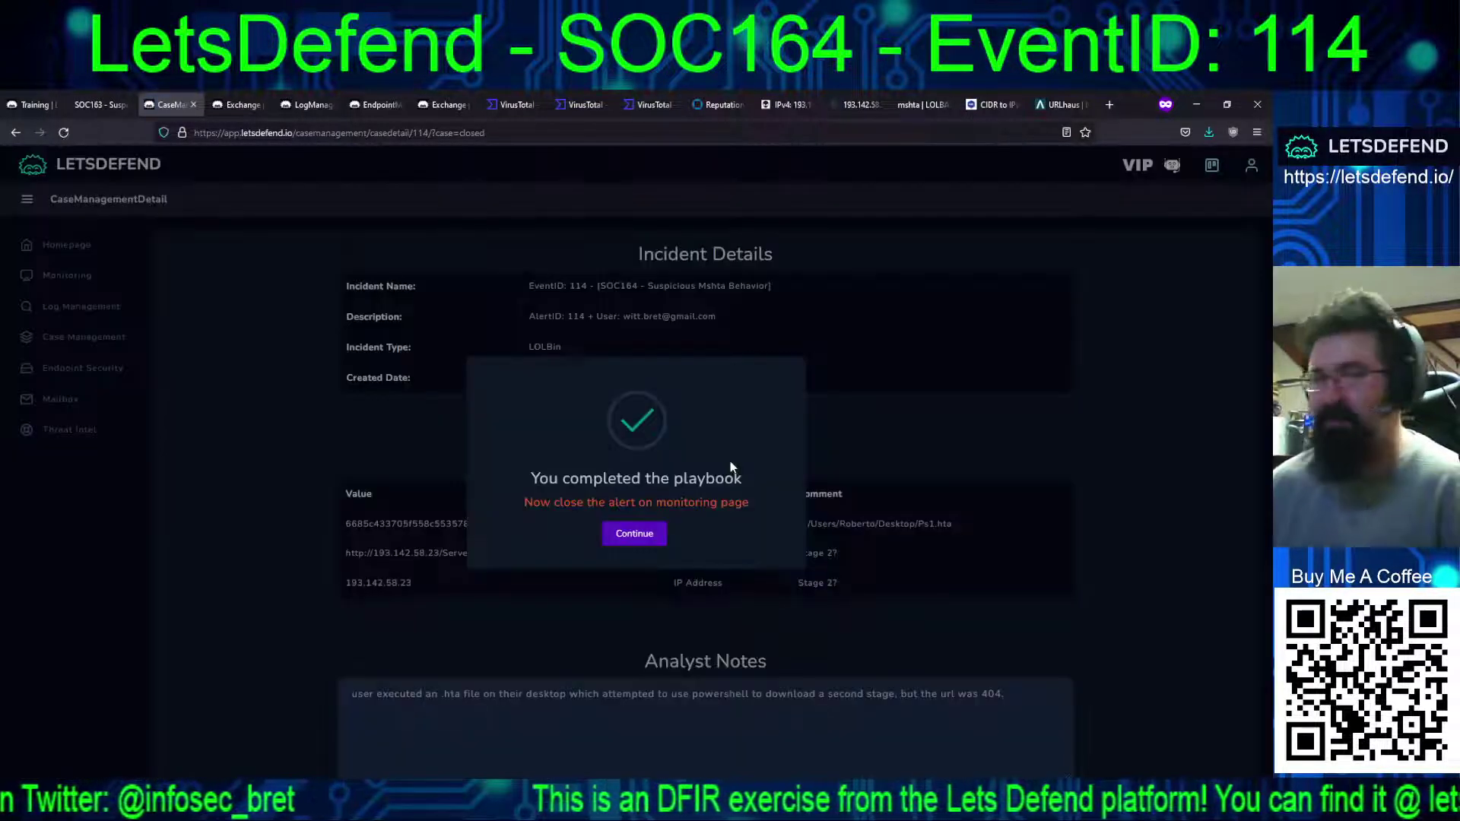
left_click(647, 535)
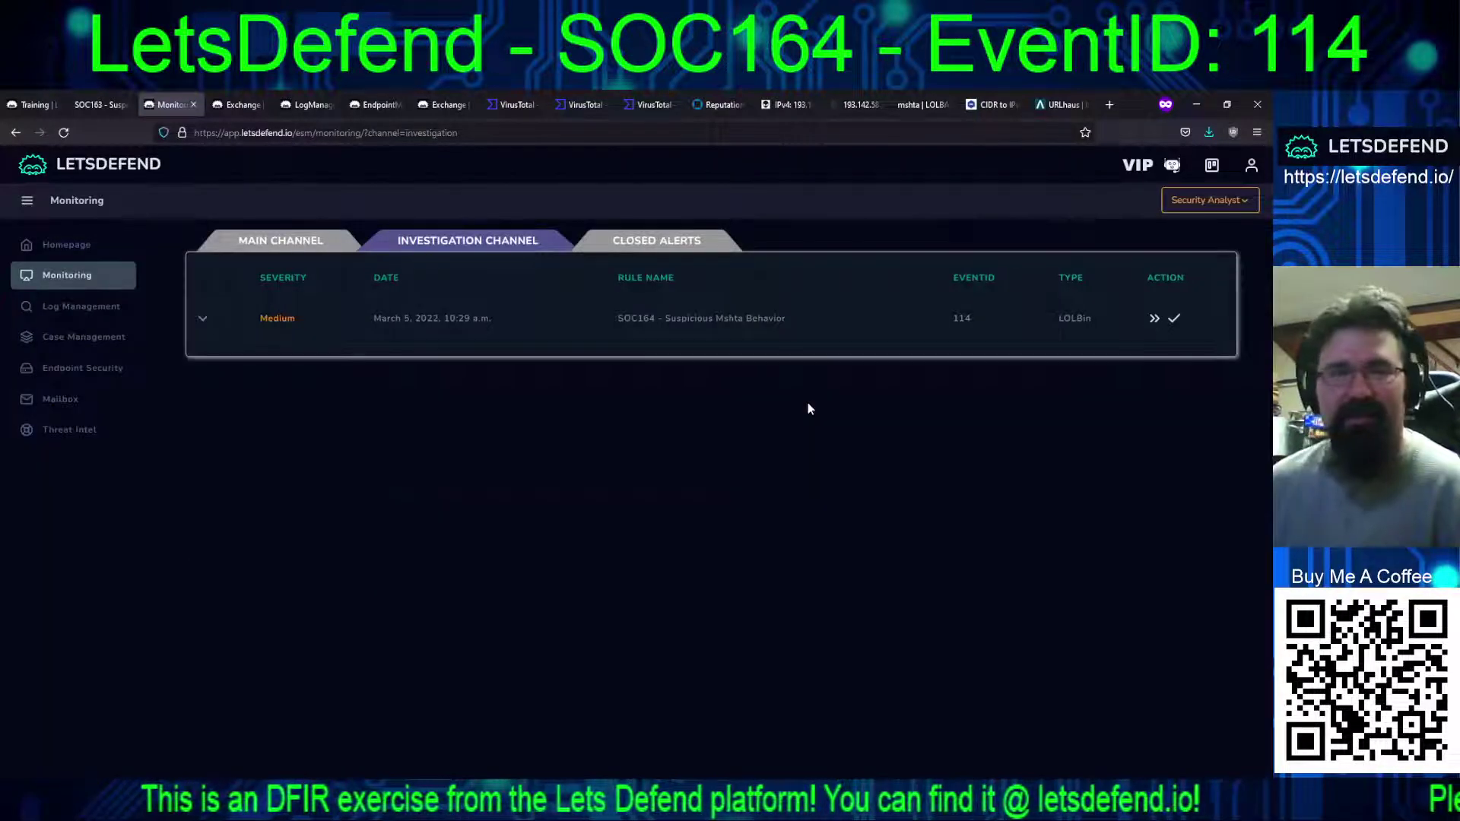
Close the SOC164 alert as True Positive, reusing the analyst note about the .hta file and the 404 second-stage URL
left_click(1172, 321)
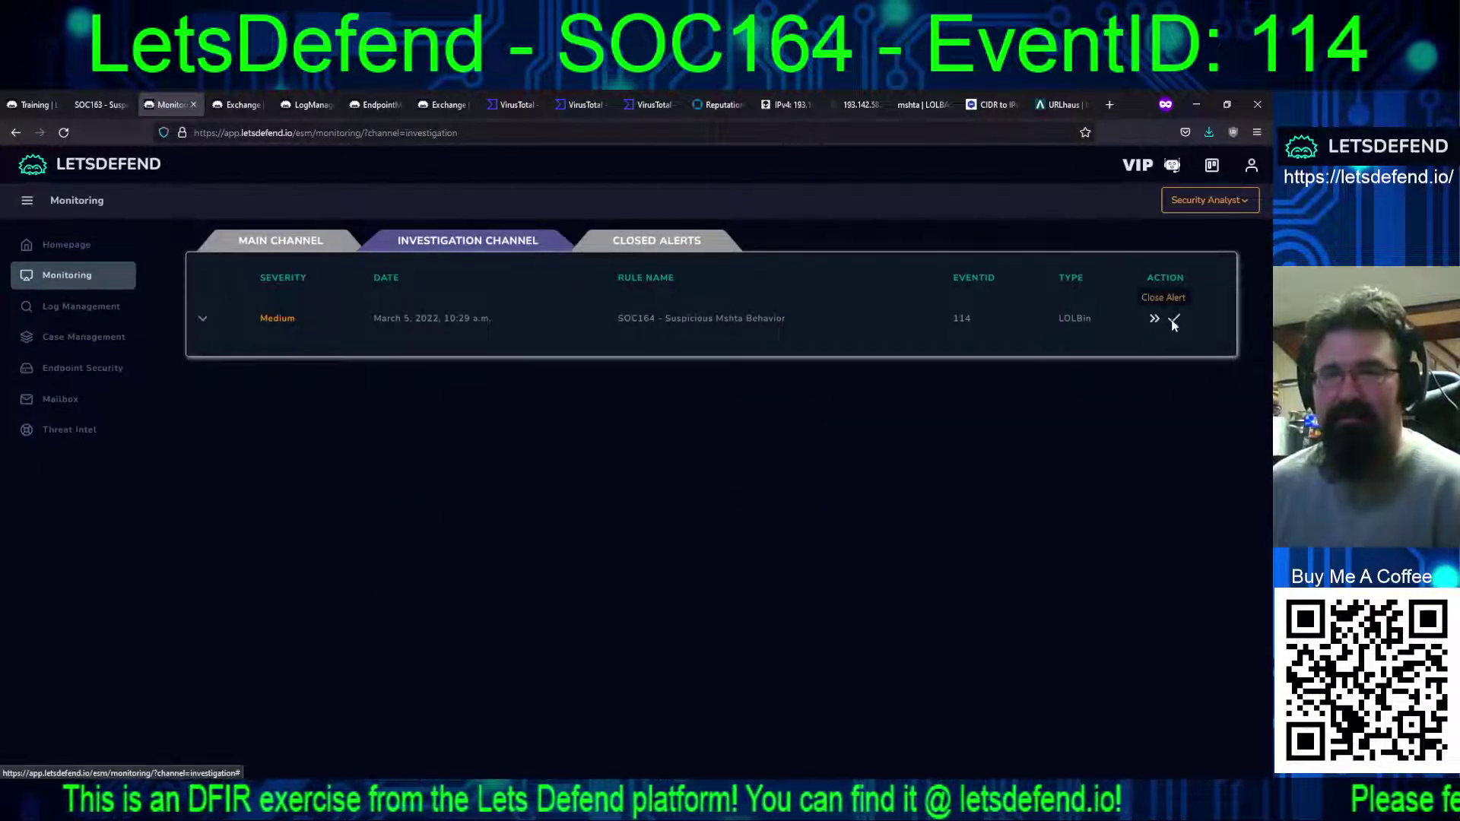
left_click(594, 311)
type("user executed an .hta file on their desktop which attempted to use powershell to download a second stage, but the url was 404.")
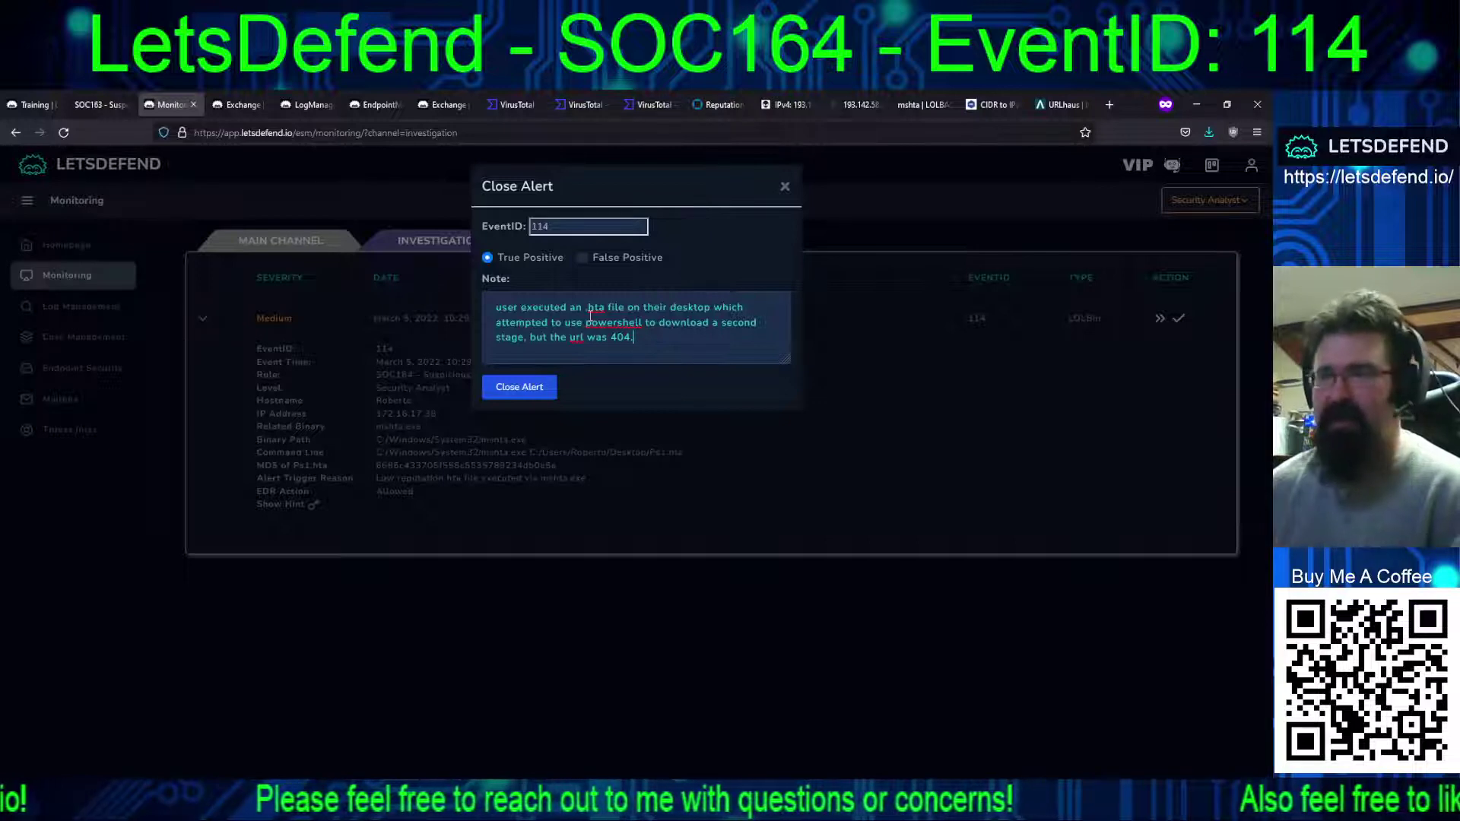
left_click(515, 389)
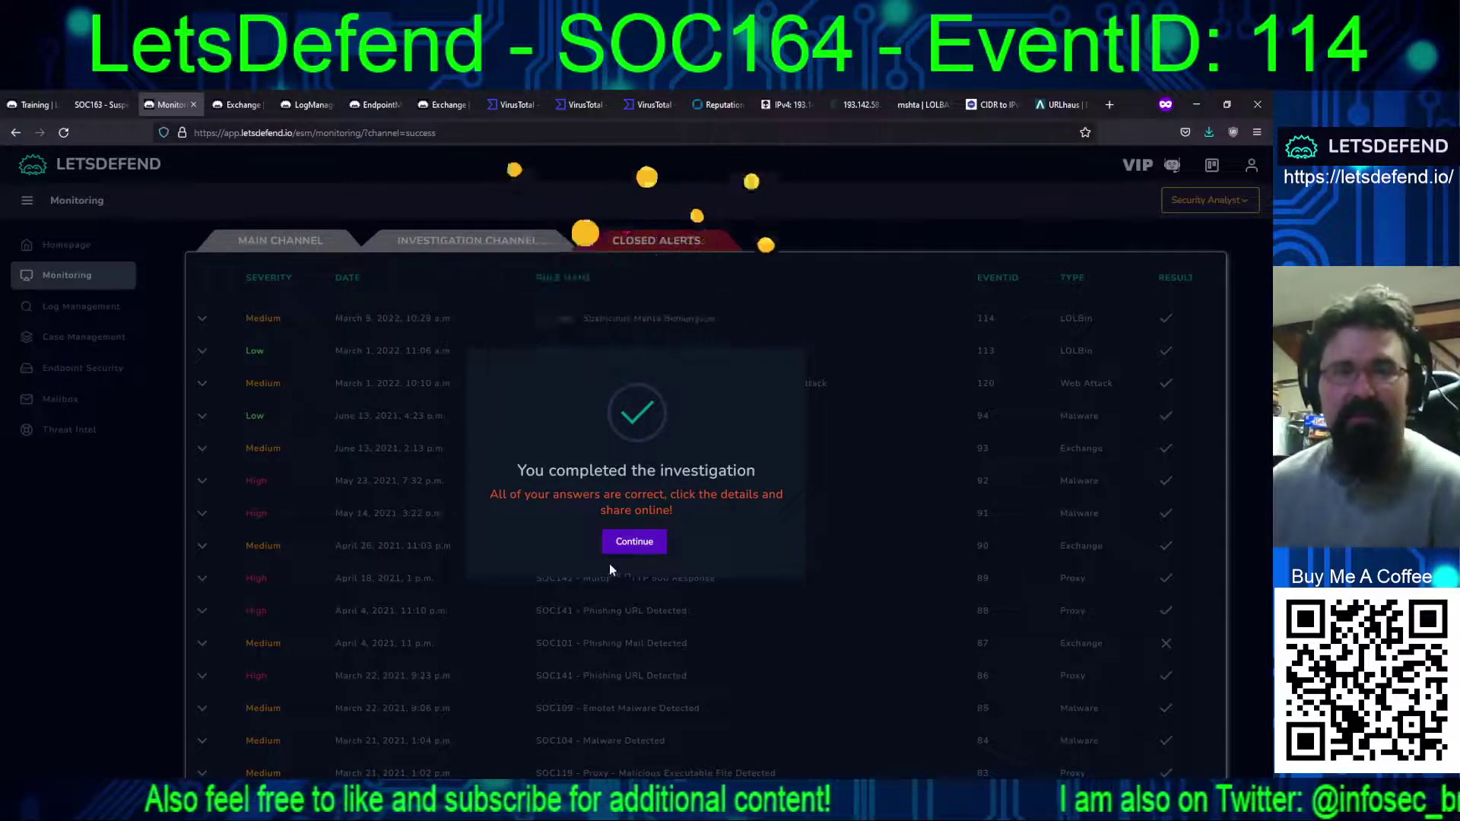
left_click(631, 541)
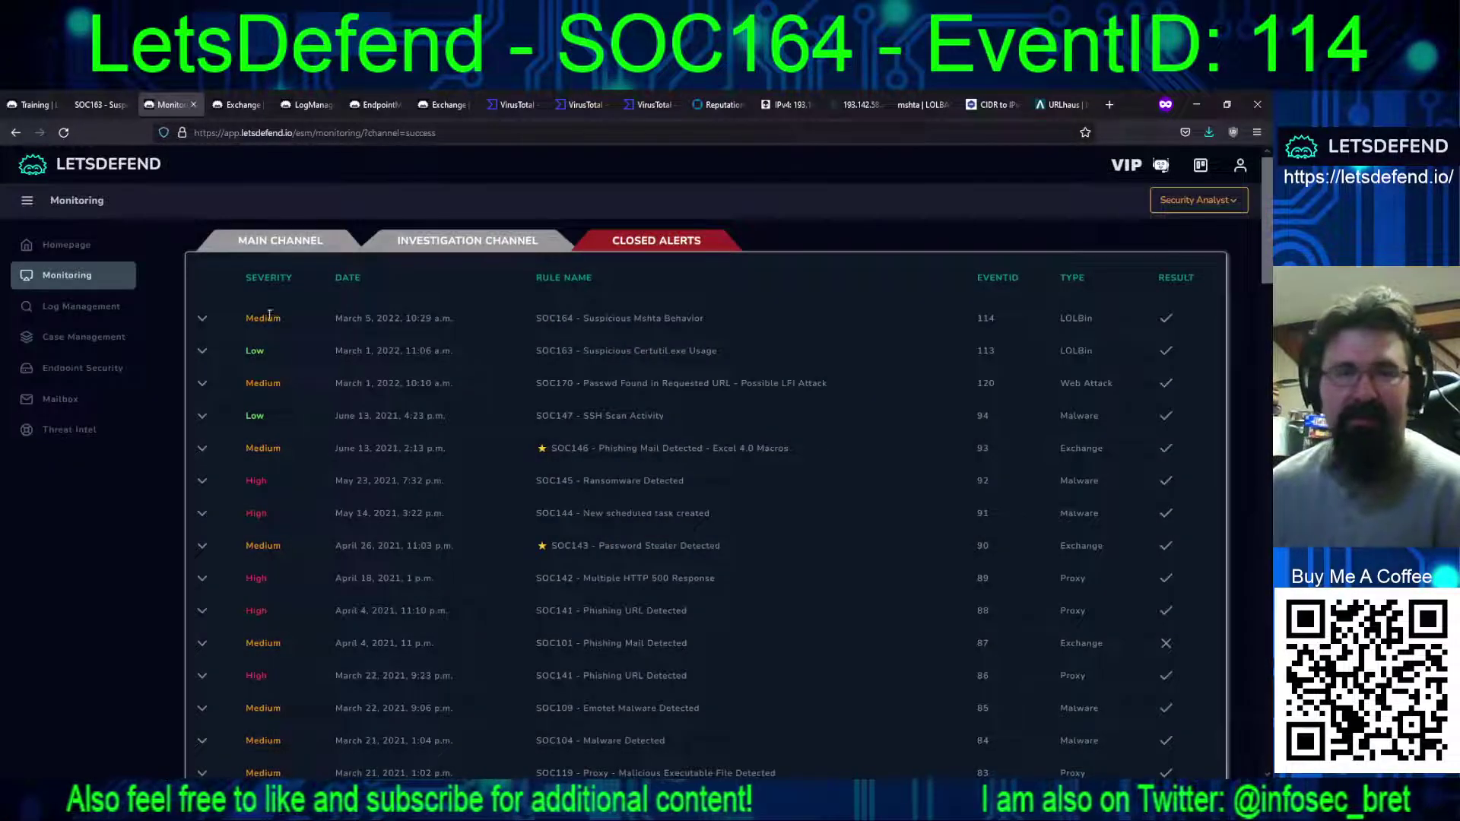
Expand the closed SOC164 alert's results and open the editor note's write-up, SOC164_Suspicious_Mshta_Behaviour.pdf, in a separate tab
left_click(203, 320)
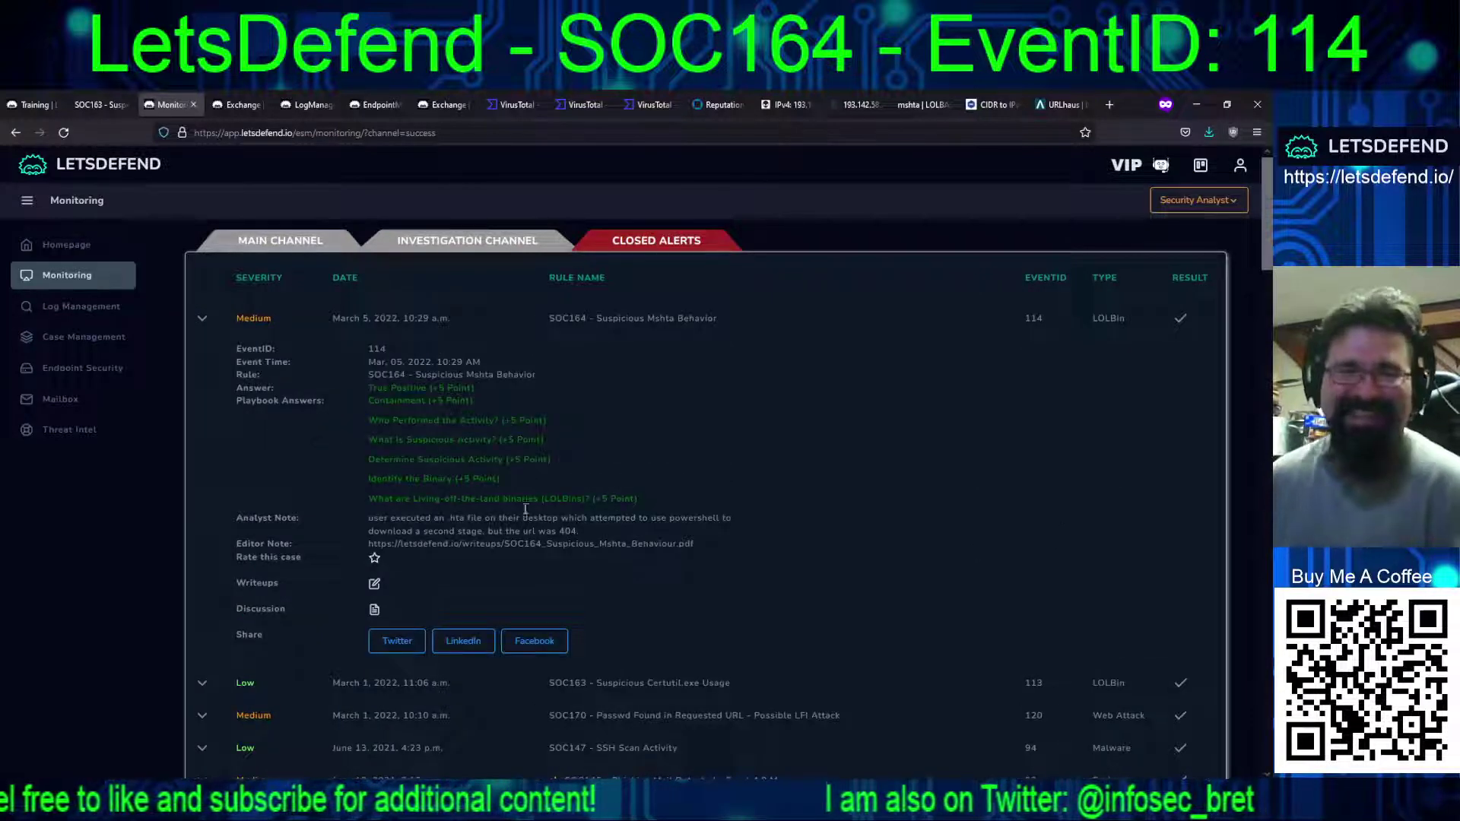
double_click(545, 543)
left_click(545, 544)
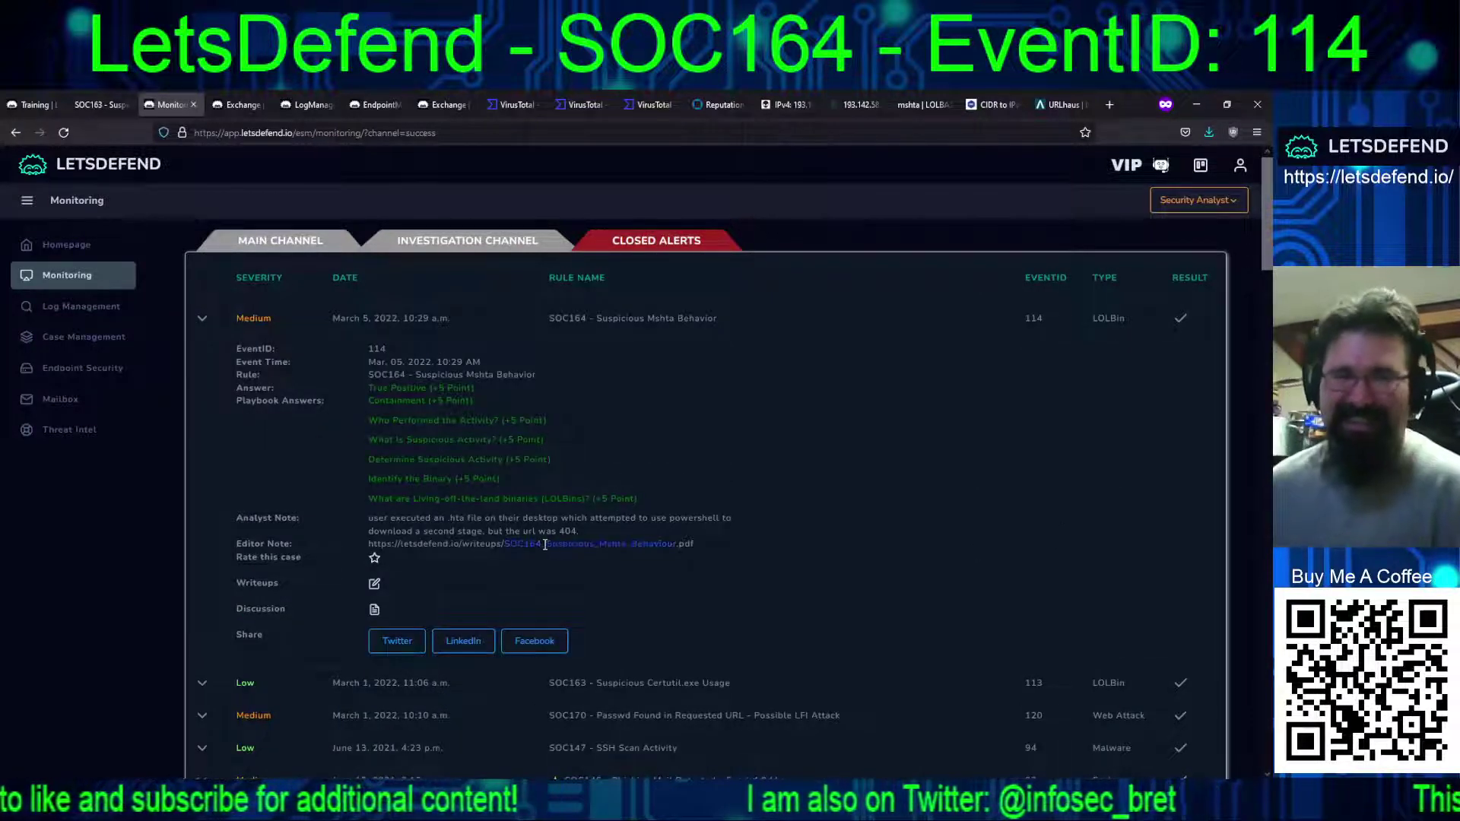
middle_click(545, 543)
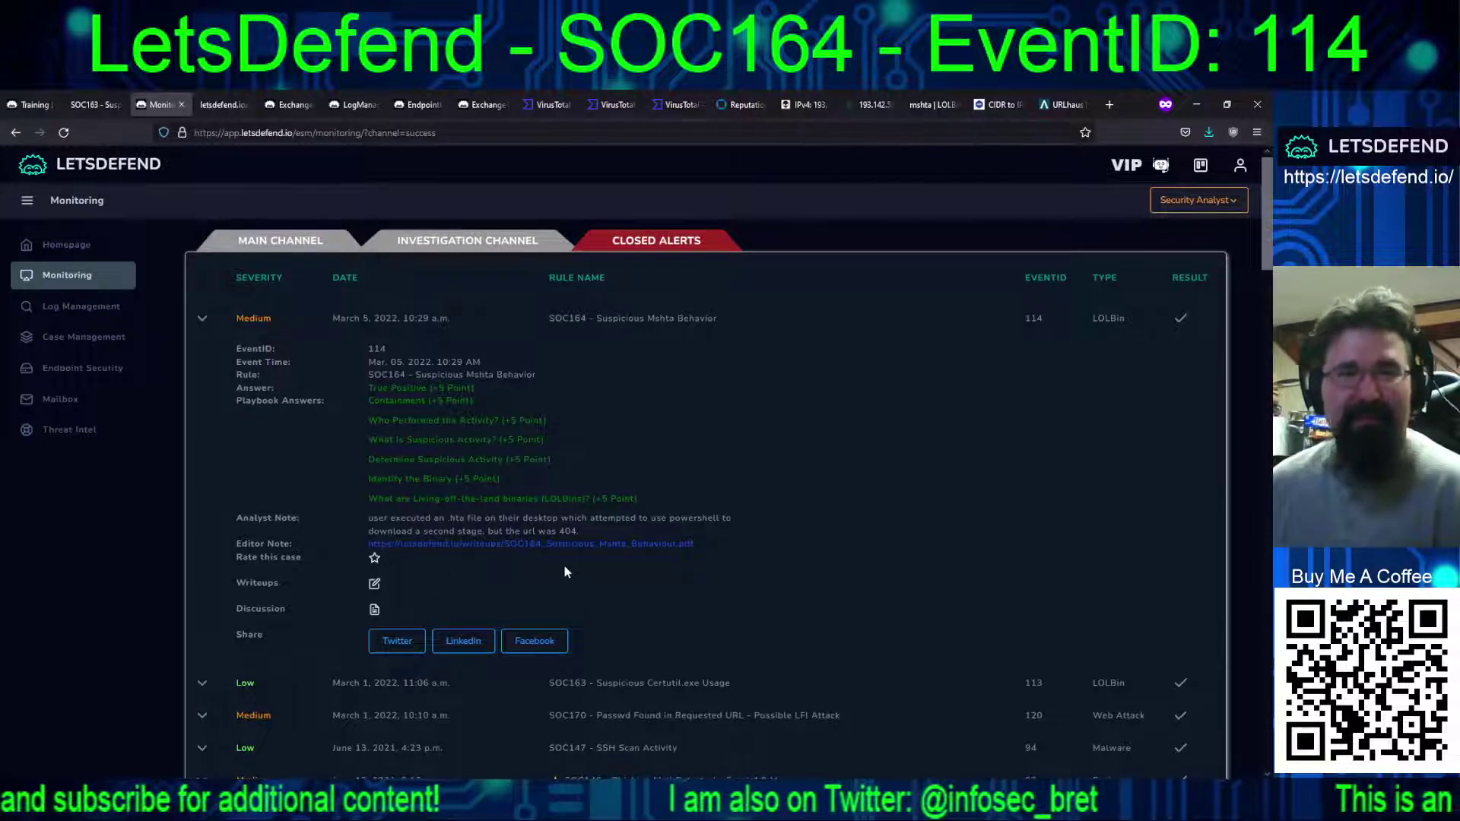
left_click(207, 104)
left_click_drag(139, 107, 142, 108)
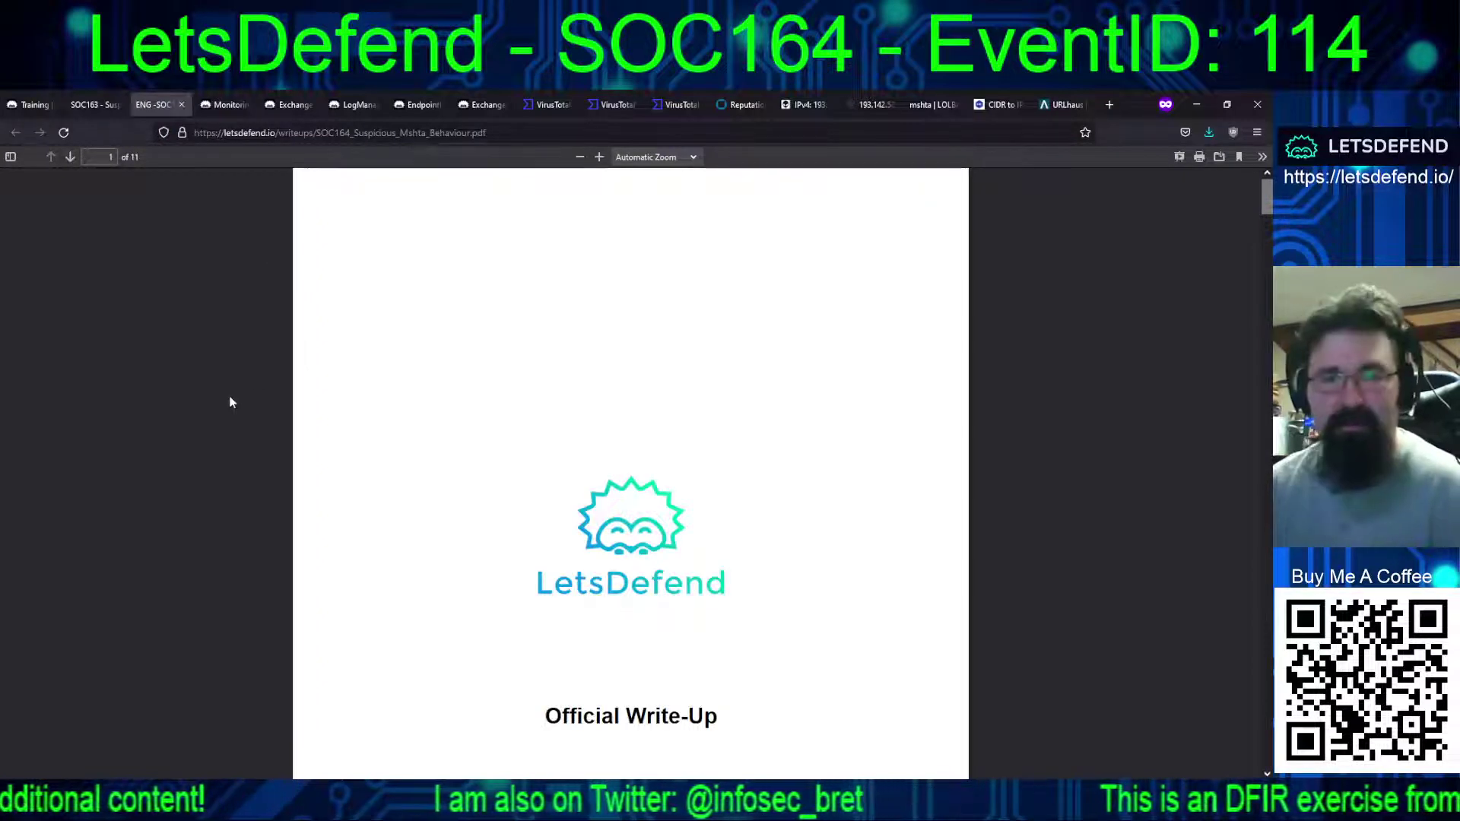
Read the write-up's Alert and Suspicious File sections and compare its detections with the open VirusTotal report for the file hash
scroll(232, 402, "down", 5)
scroll(232, 403, "down", 10)
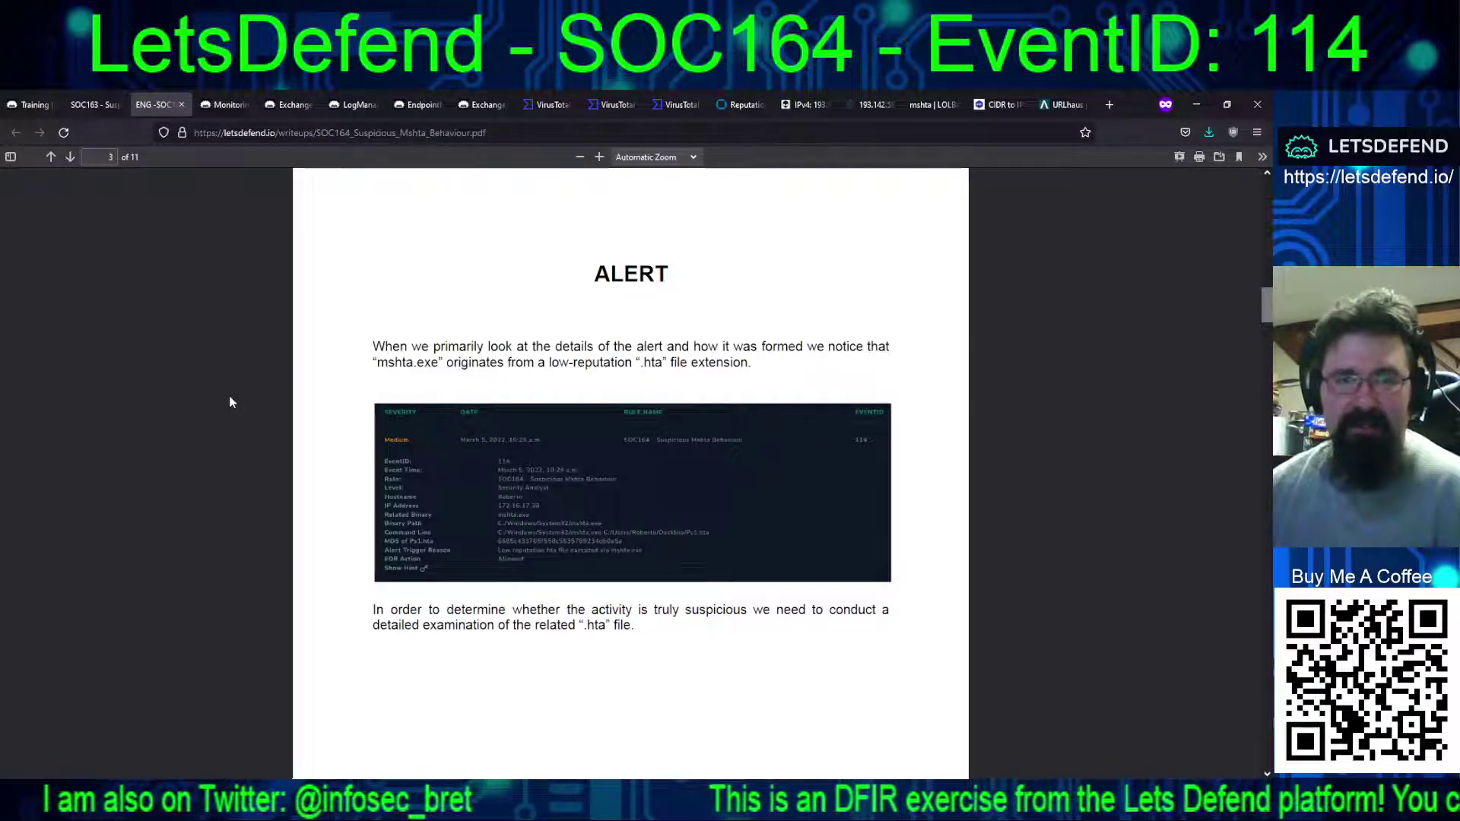
scroll(231, 403, "down", 5)
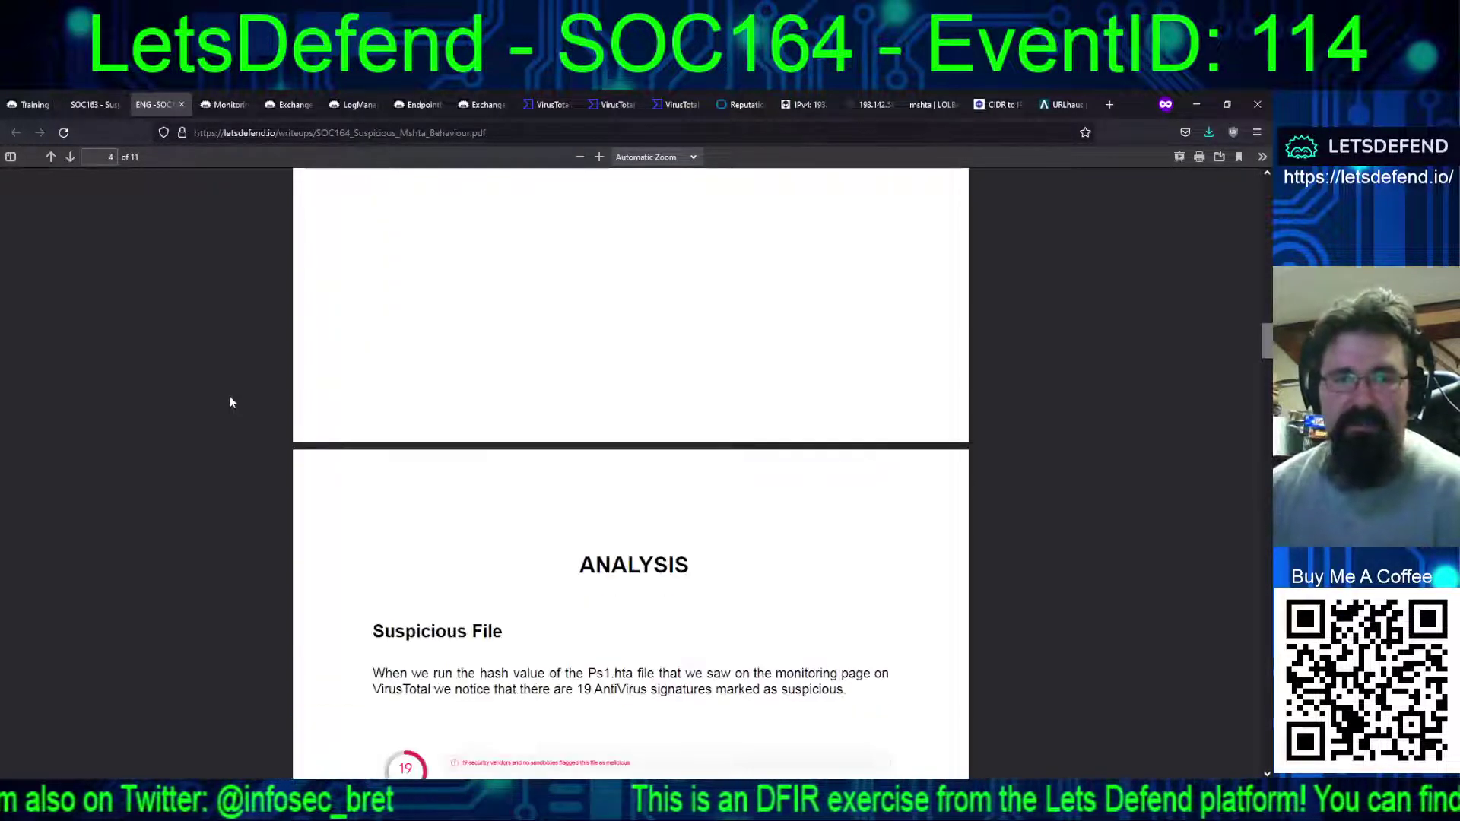
scroll(232, 402, "down", 5)
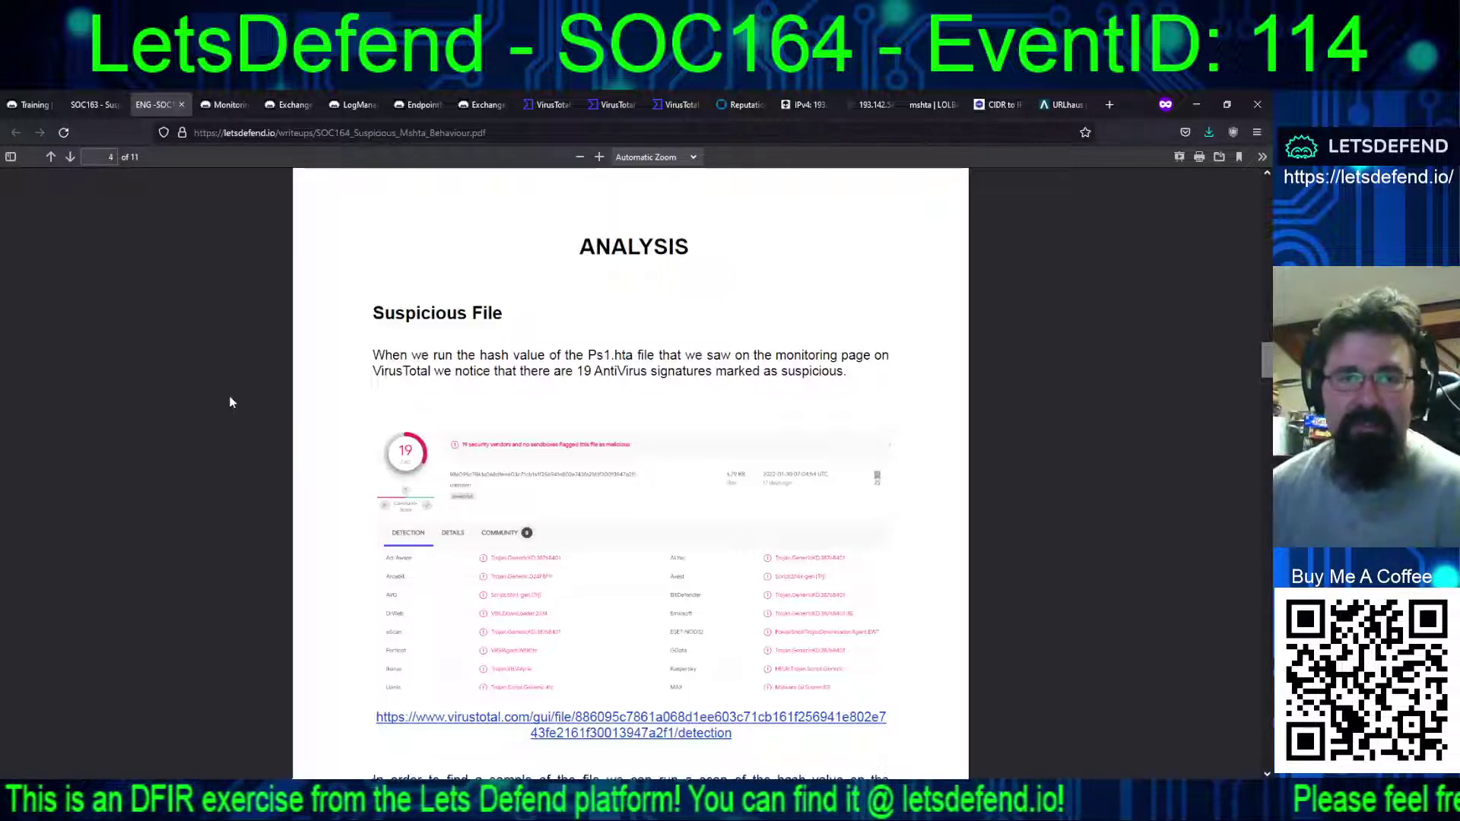
left_click(552, 108)
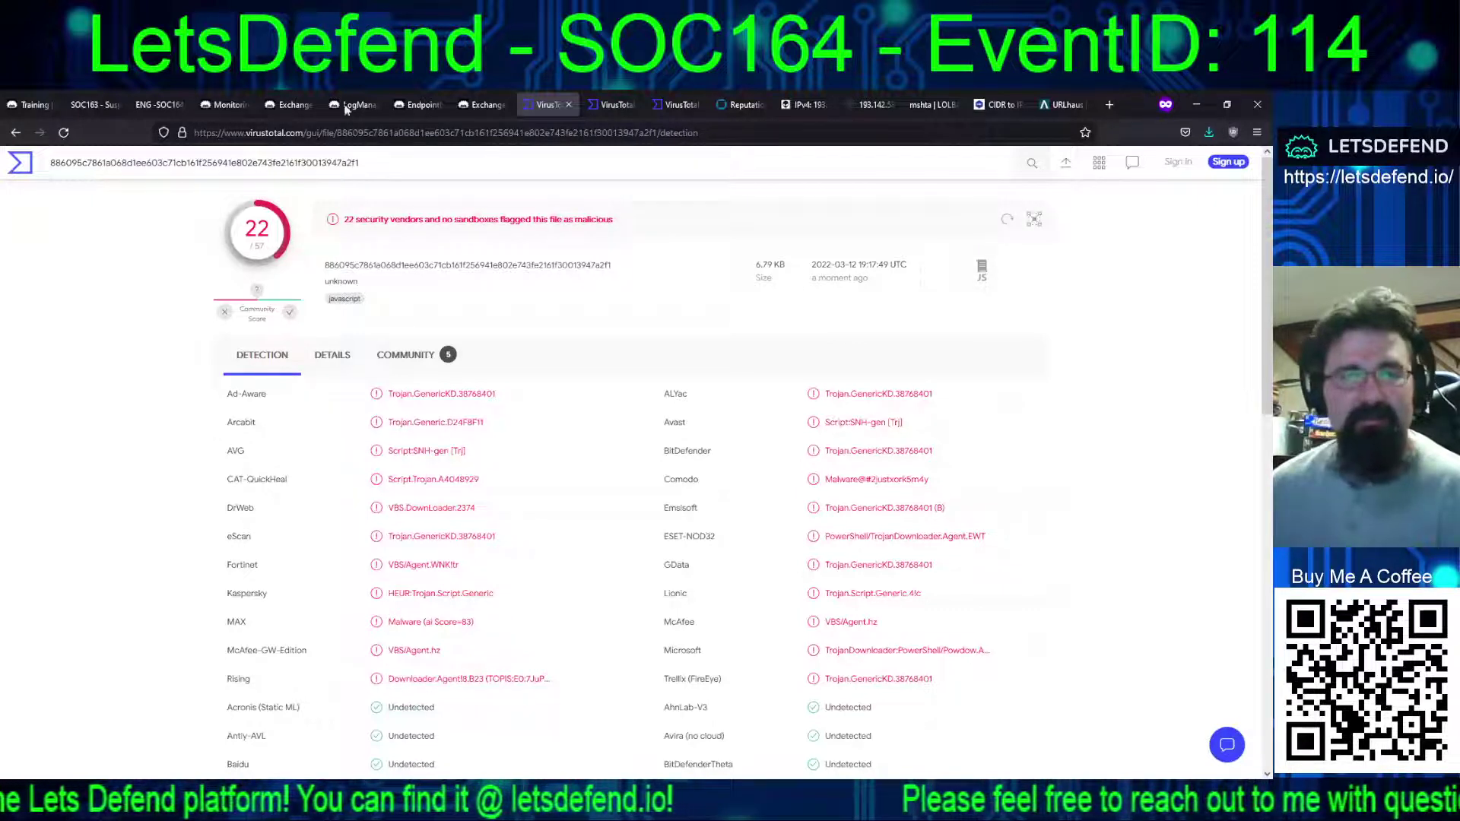
left_click(155, 108)
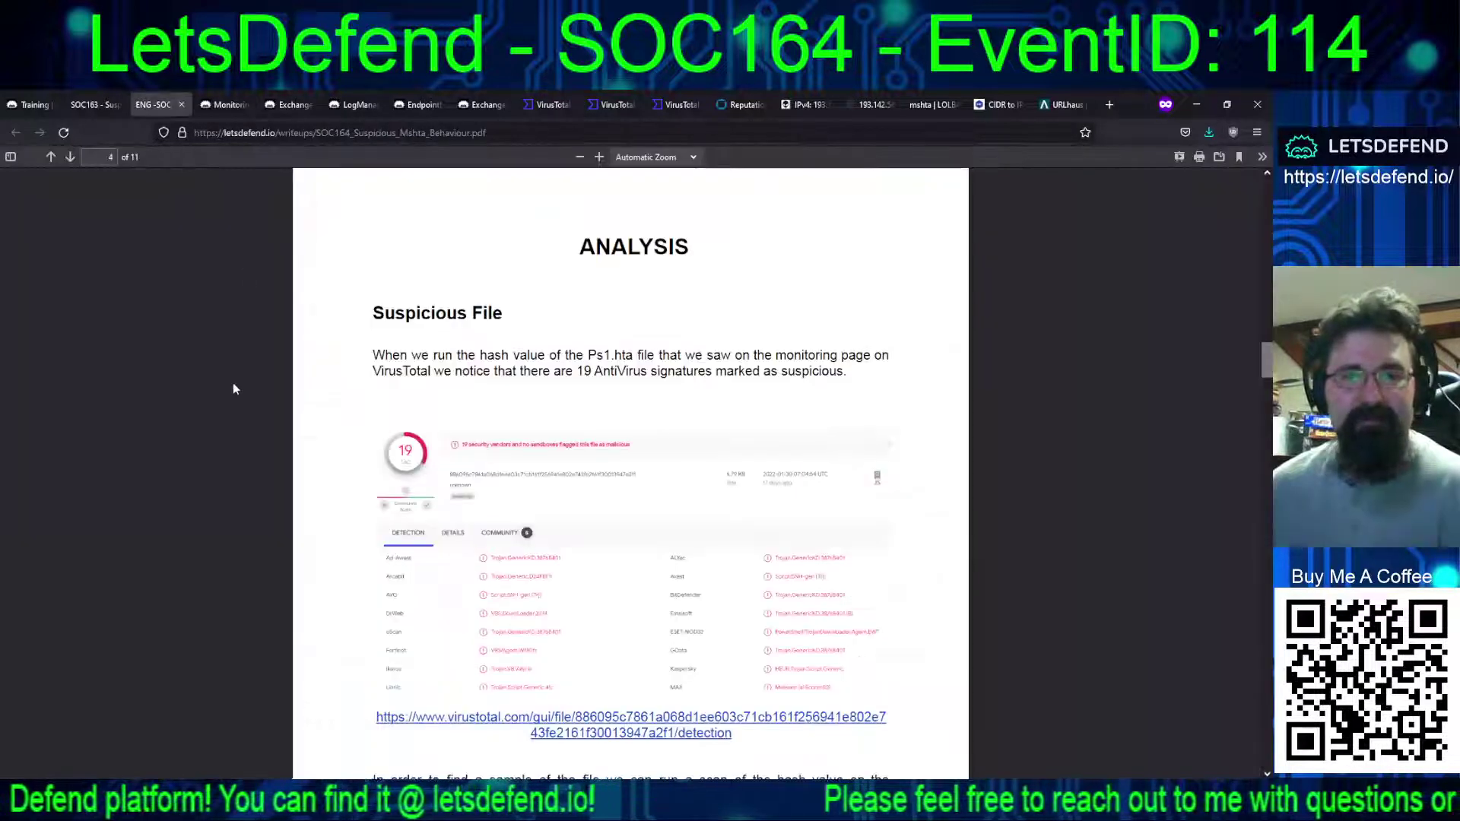
Read the write-up's MalwareBazaar passage and check it against the URLhaus results for 193.142.58.23
scroll(213, 415, "down", 3)
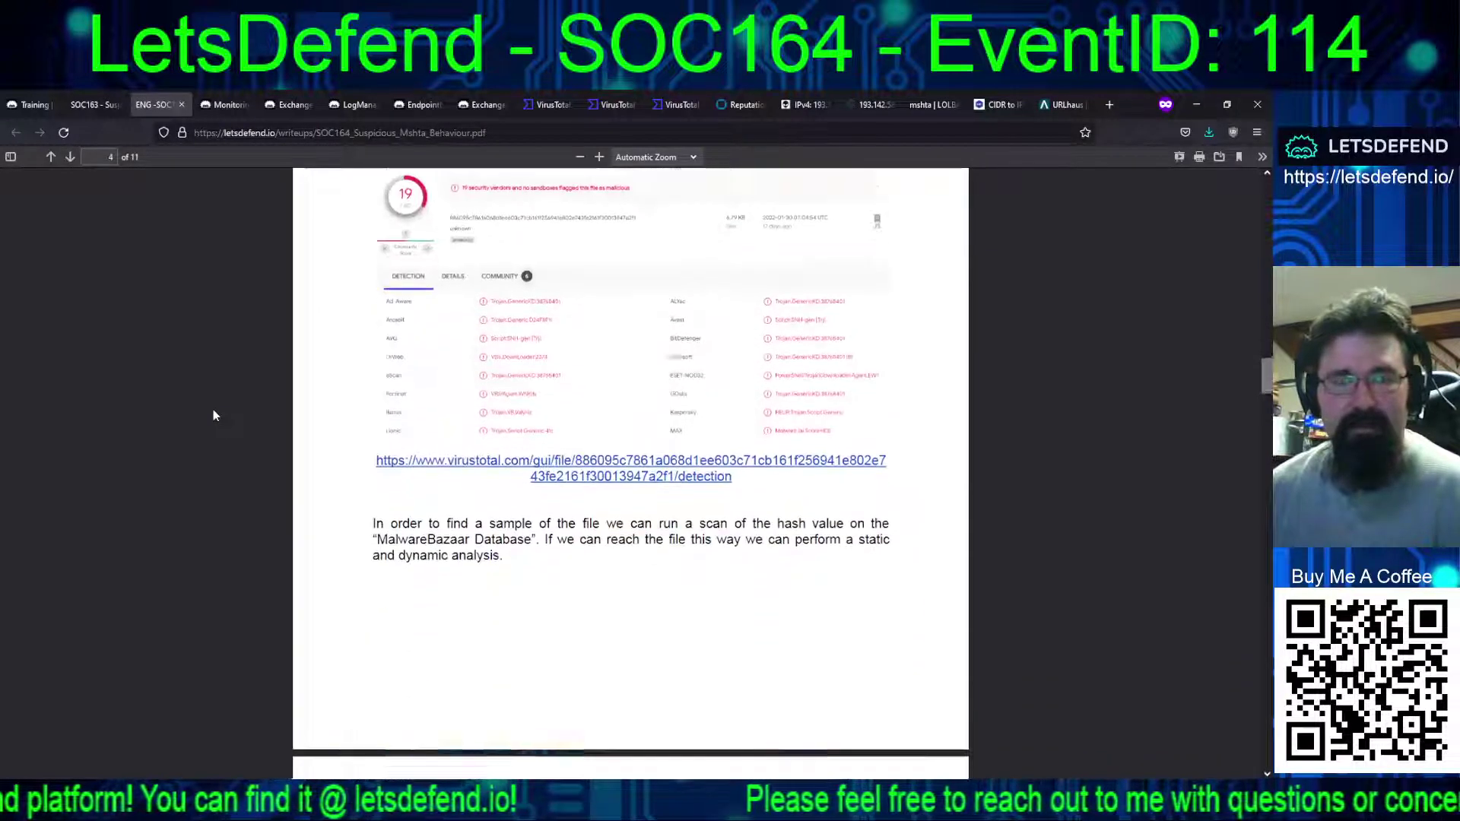
scroll(213, 415, "down", 2)
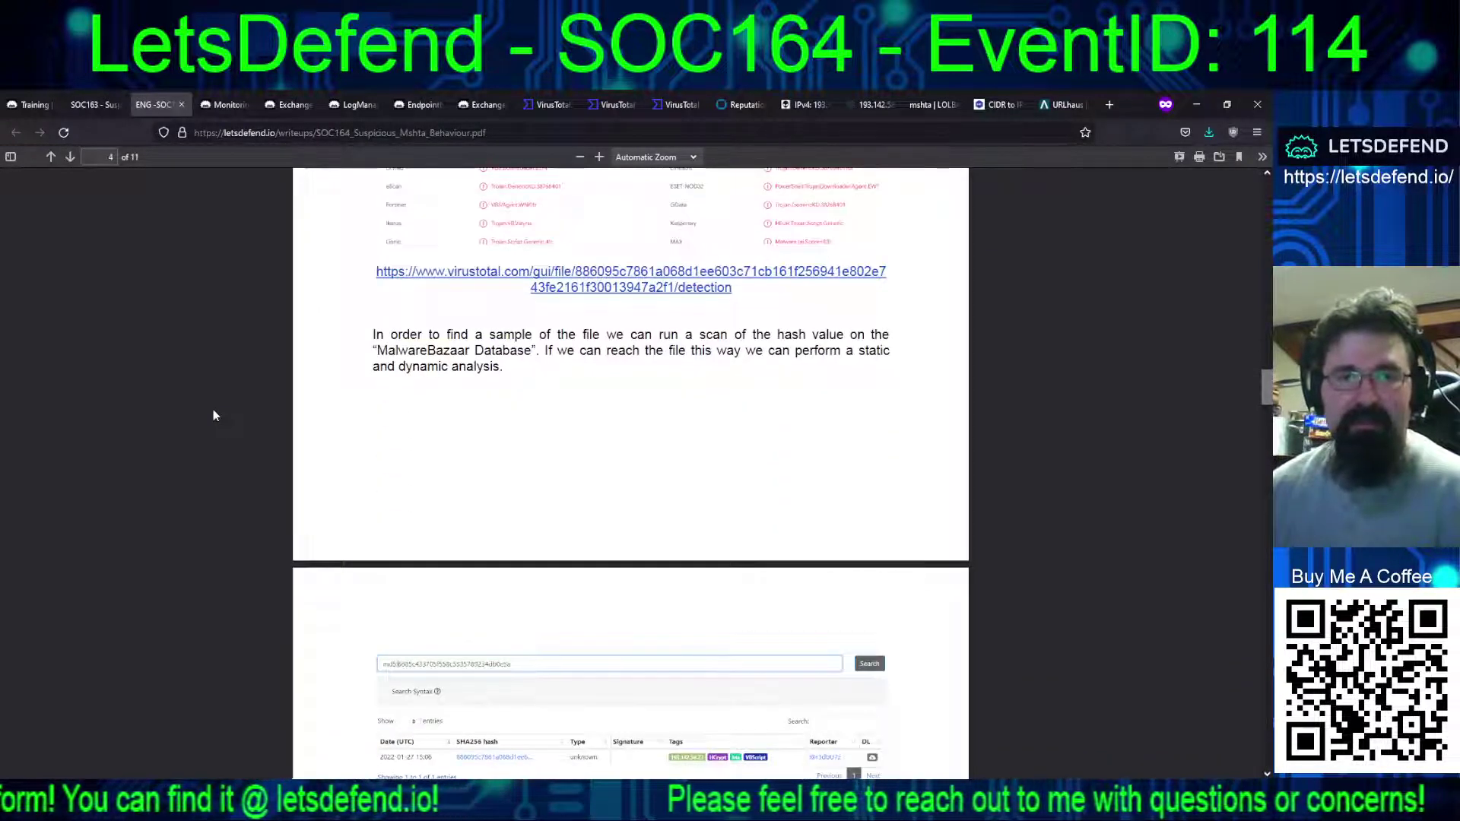
scroll(212, 415, "down", 1)
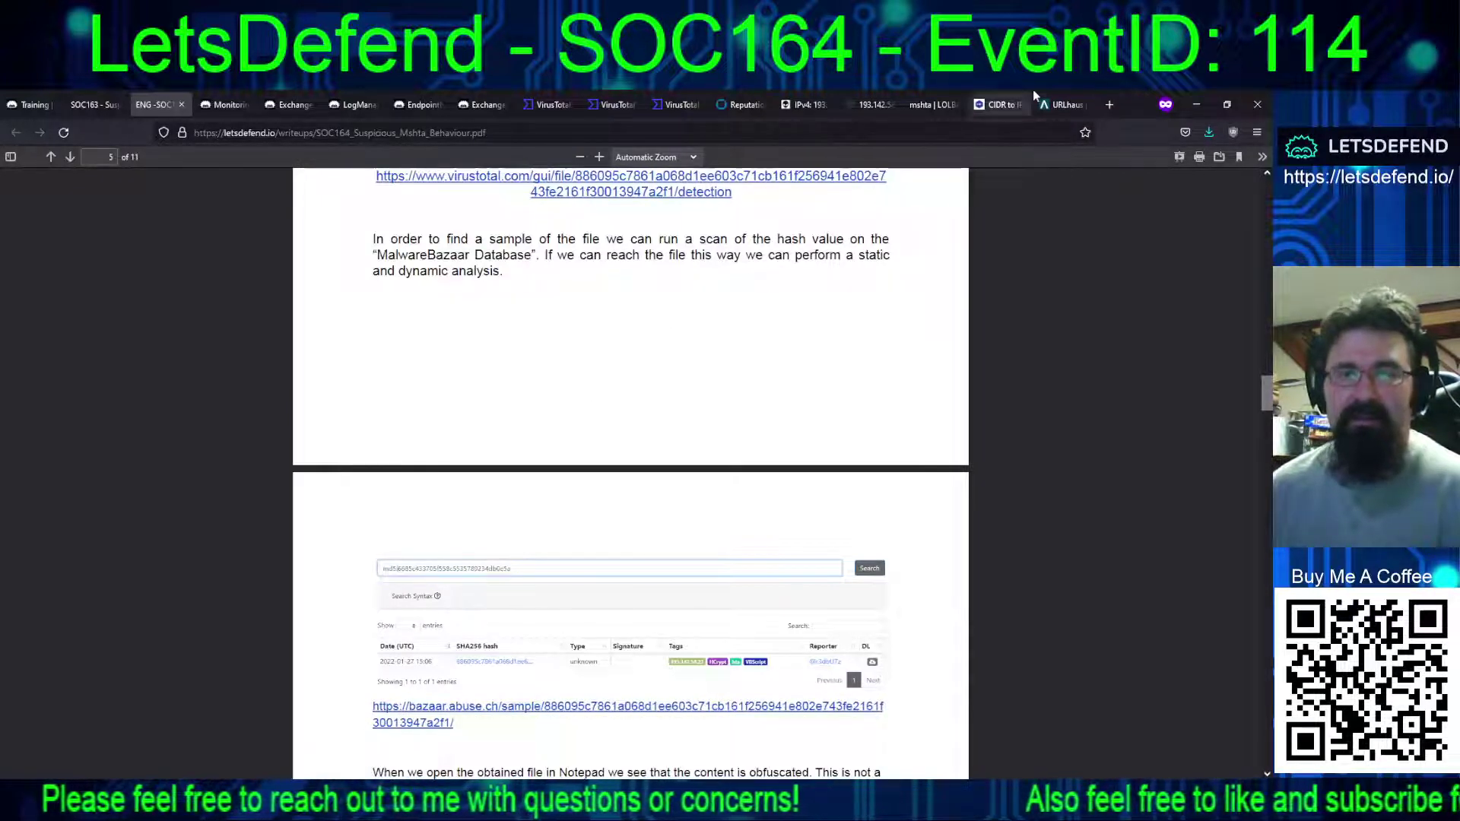
left_click(1060, 99)
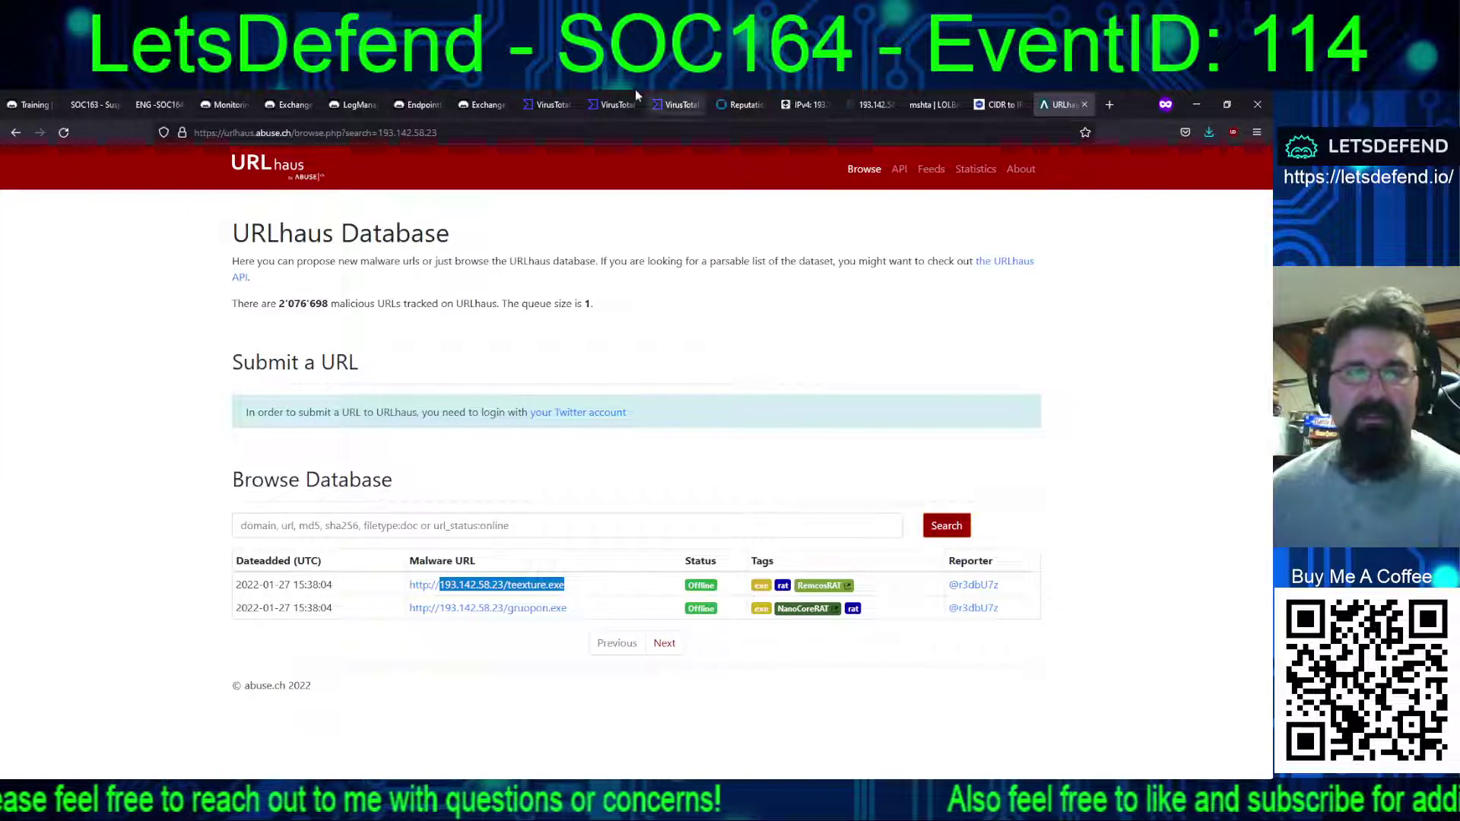
left_click(172, 108)
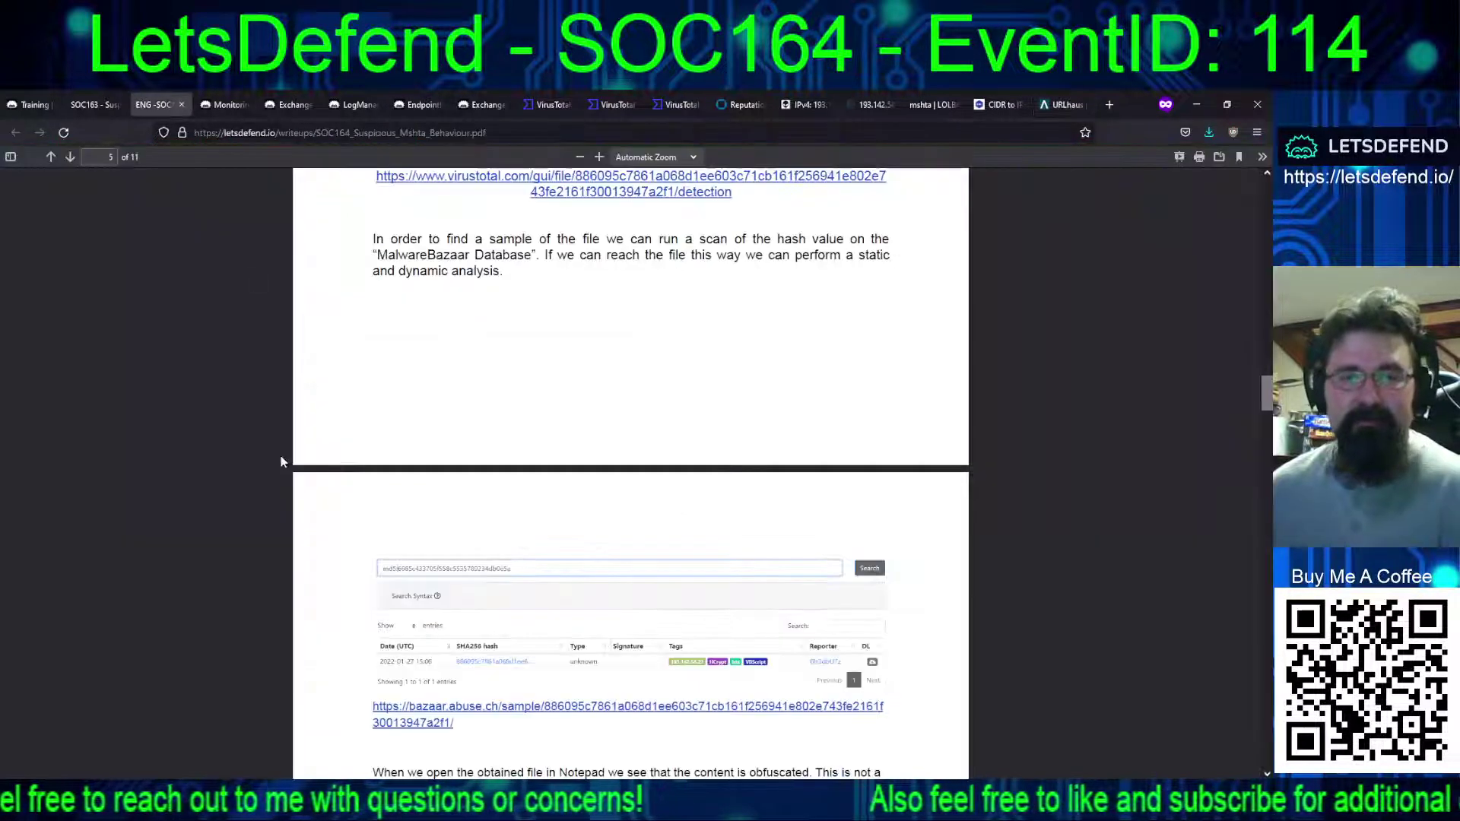
Open the write-up's MalwareBazaar sample link, keep the entry in its own tab after URLhaus, and restore the write-up PDF in the other tab
left_click(396, 711)
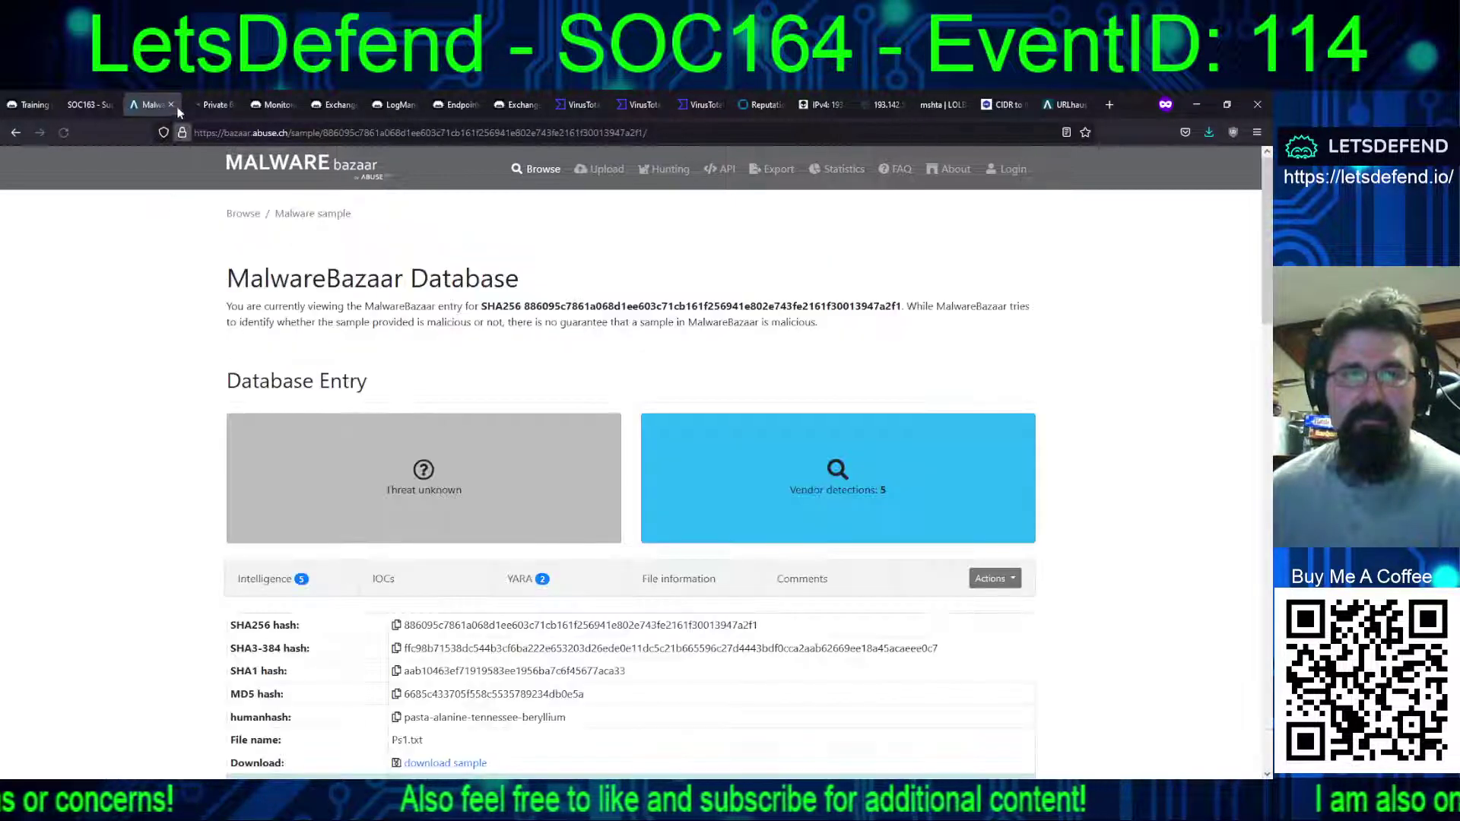
left_click(185, 105)
left_click(147, 105)
key("alt+Left")
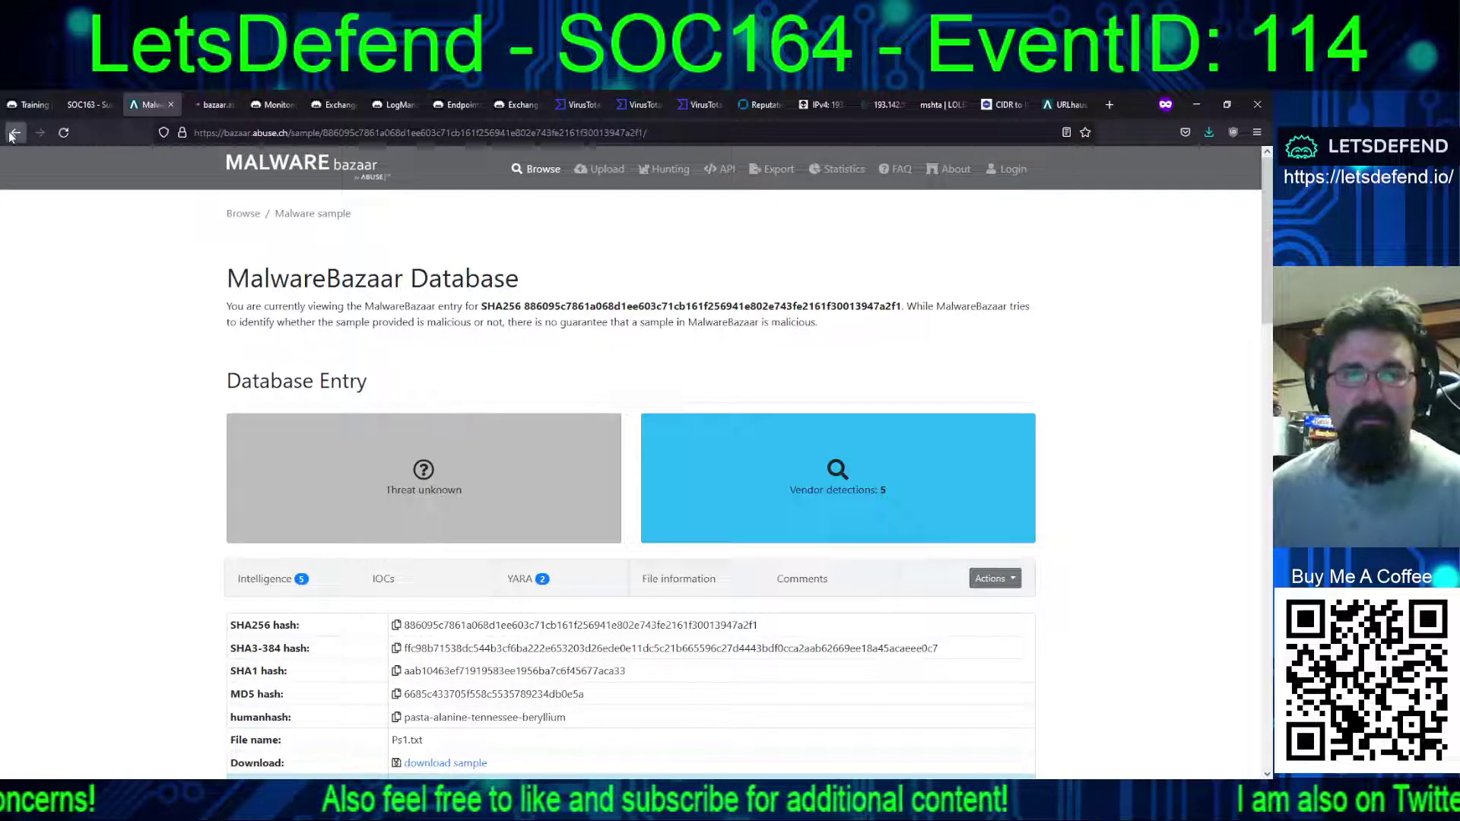
left_click_drag(202, 106, 1089, 106)
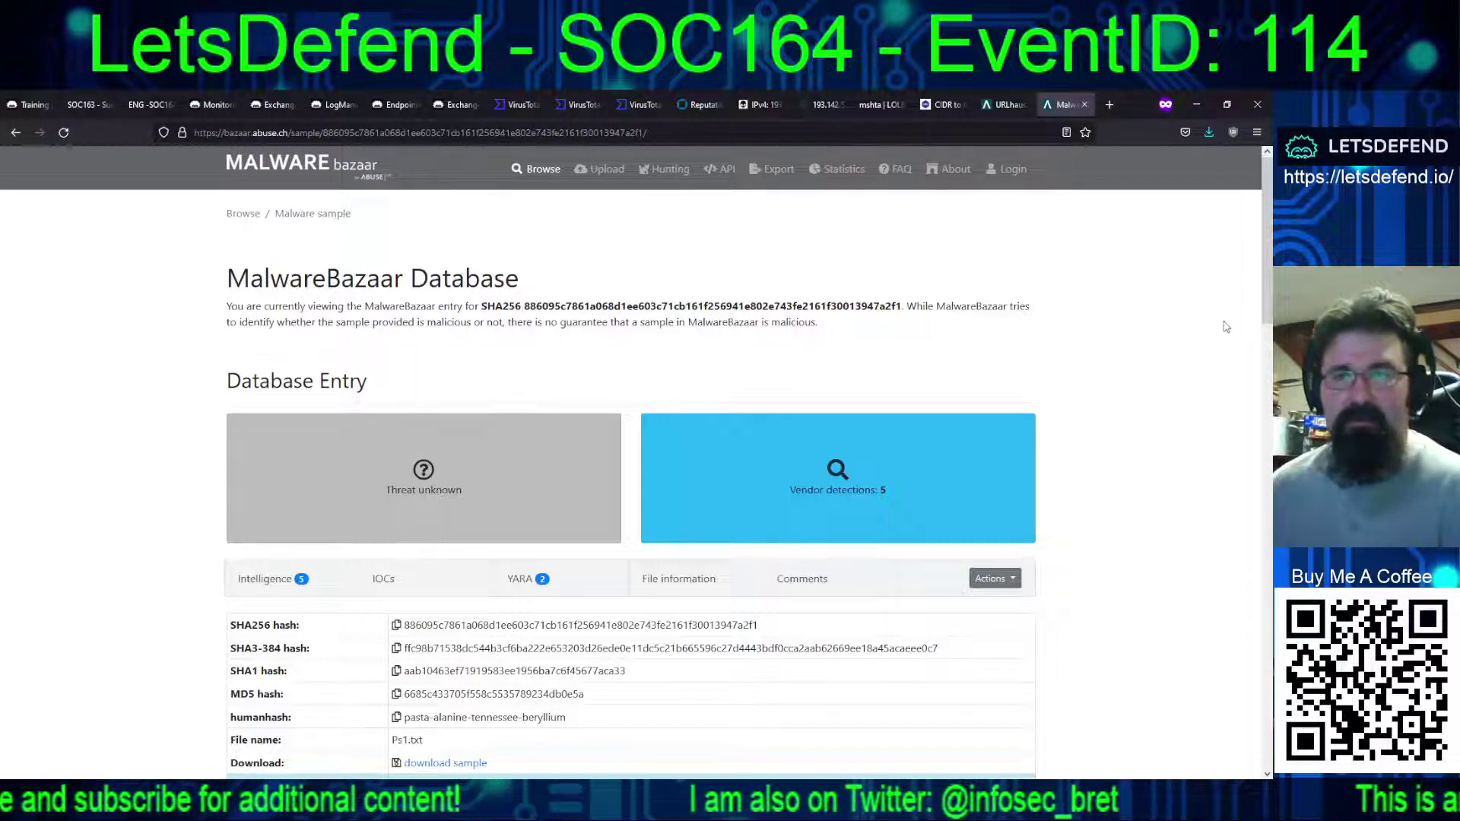
Examine the MalwareBazaar entry for the file hash, including its sample details, vendor threat intelligence, YARA signatures and delivery method
scroll(1251, 403, "down", 5)
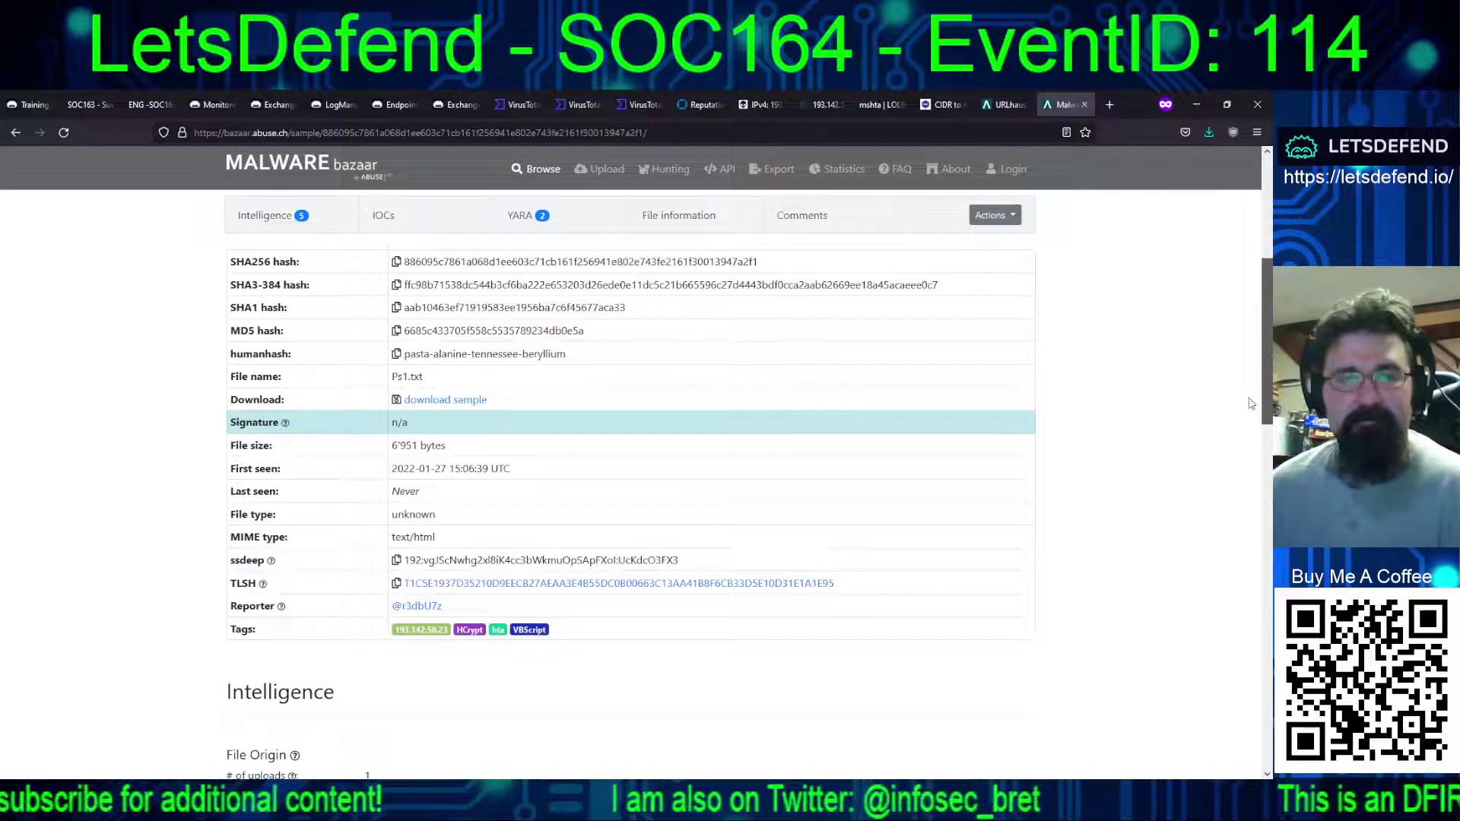
scroll(1250, 403, "down", 7)
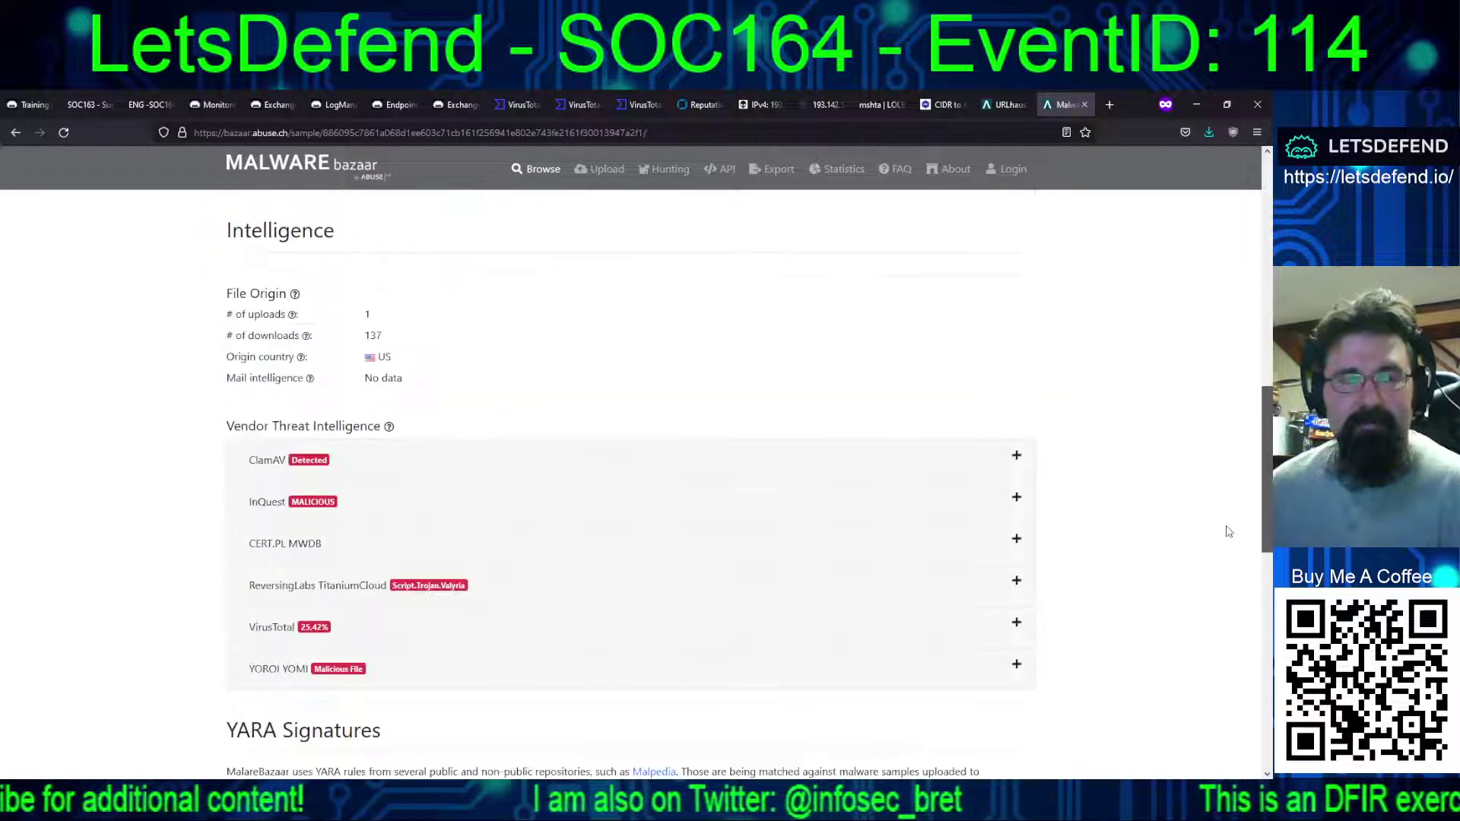
scroll(1222, 545, "down", 4)
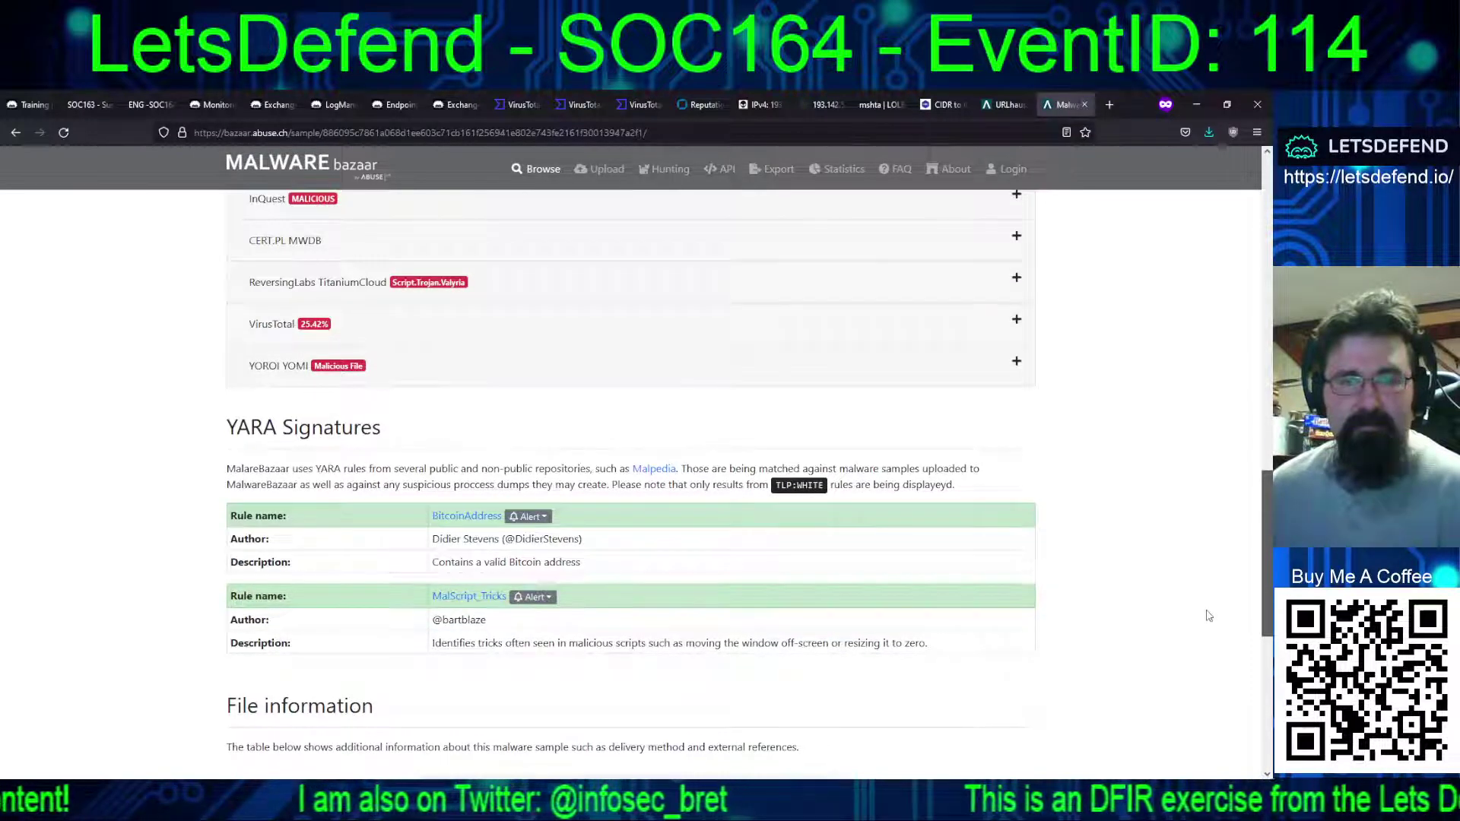
scroll(1209, 616, "down", 1)
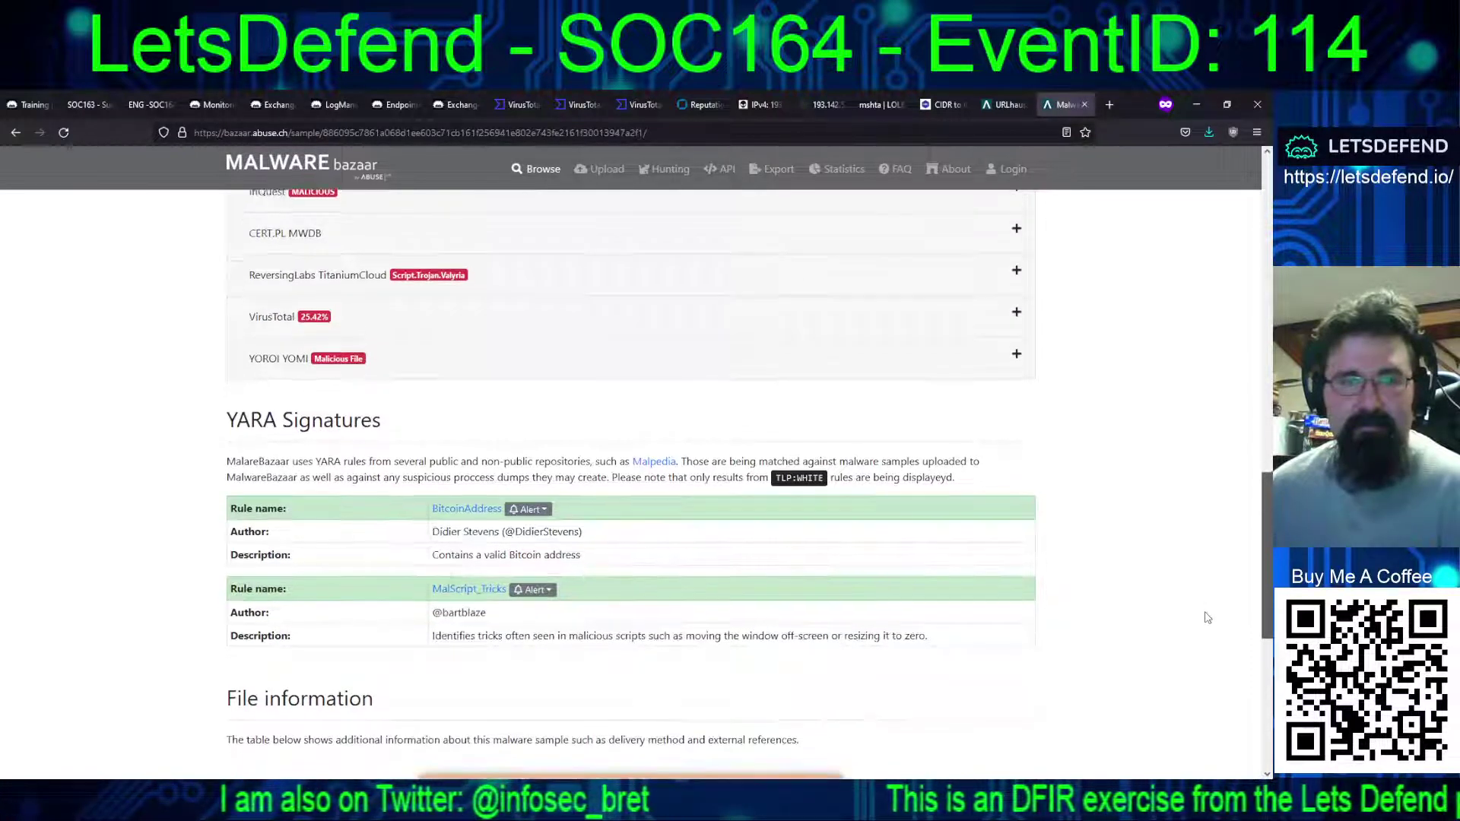
scroll(1209, 646, "down", 3)
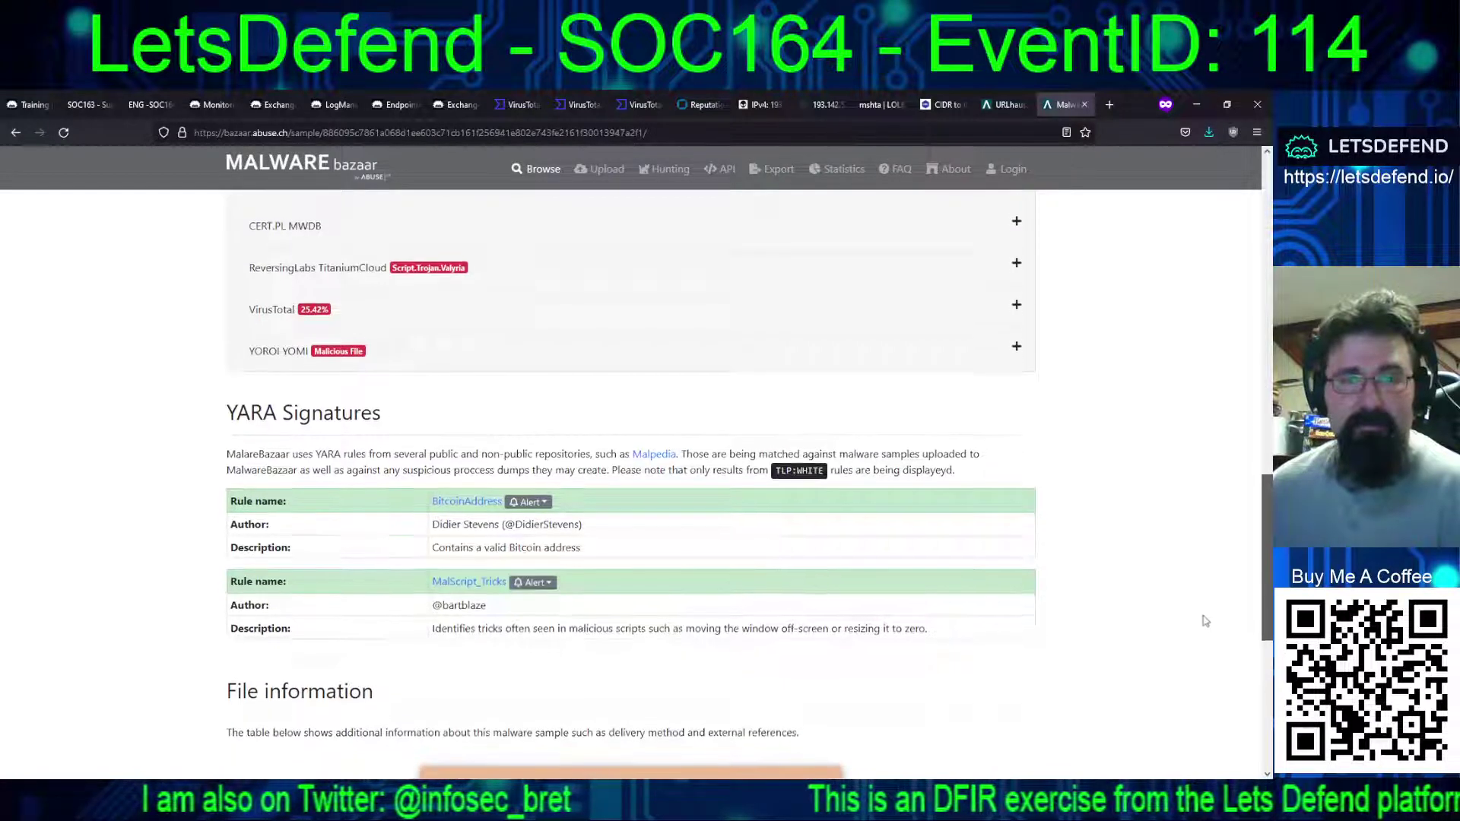
scroll(1219, 677, "down", 2)
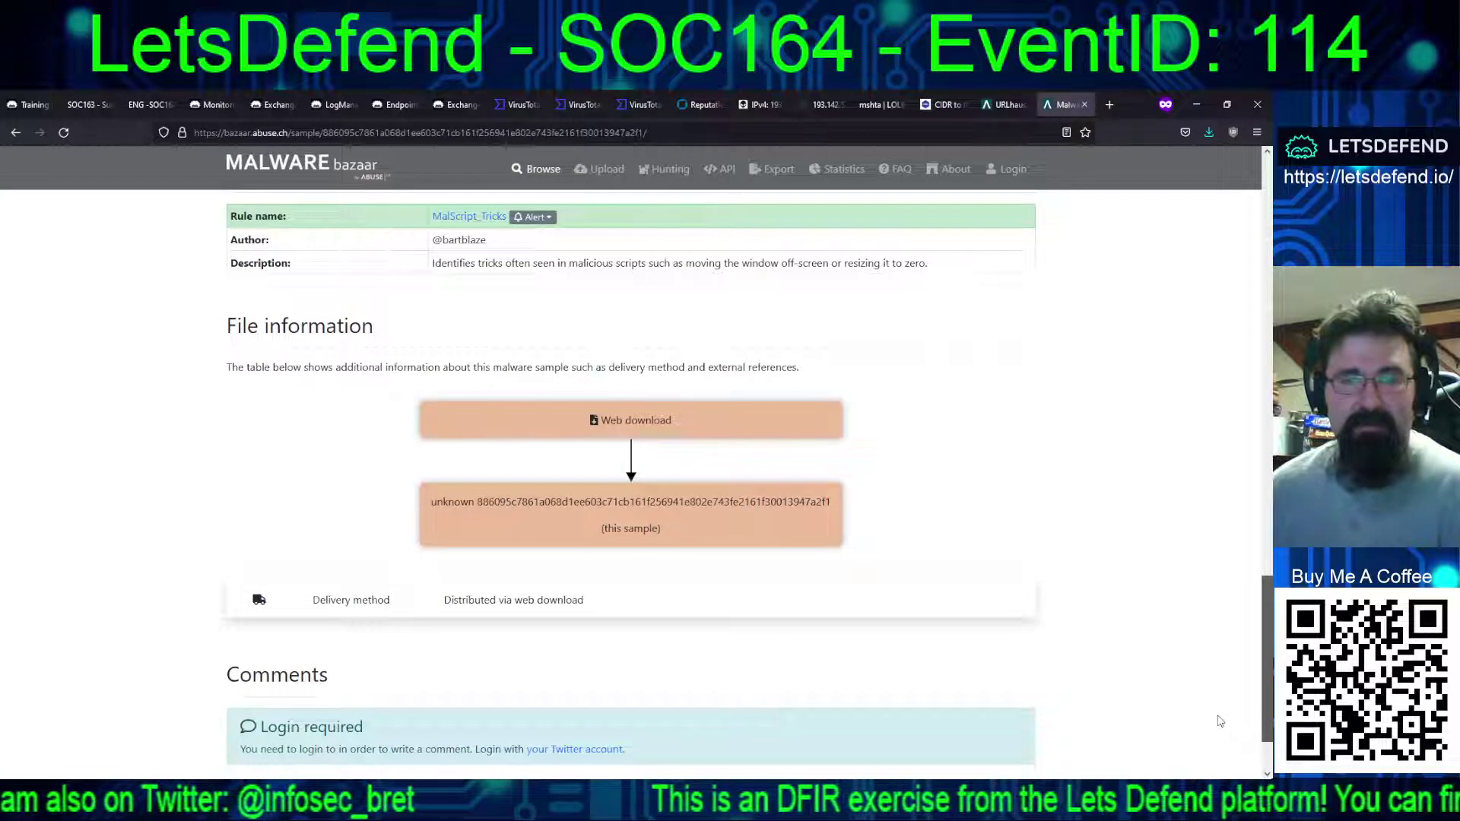
scroll(1219, 720, "down", 2)
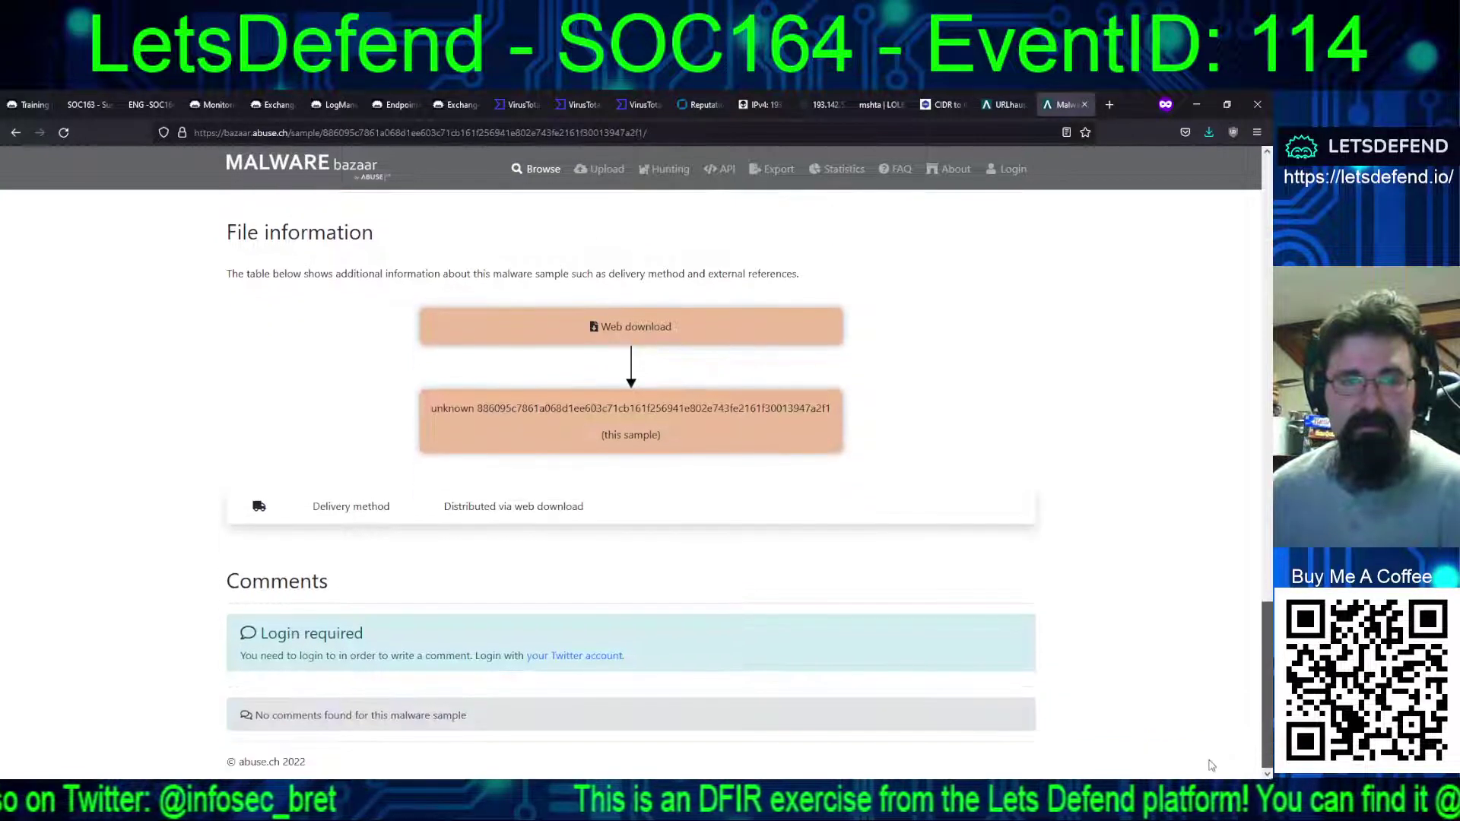
scroll(1207, 620, "up", 20)
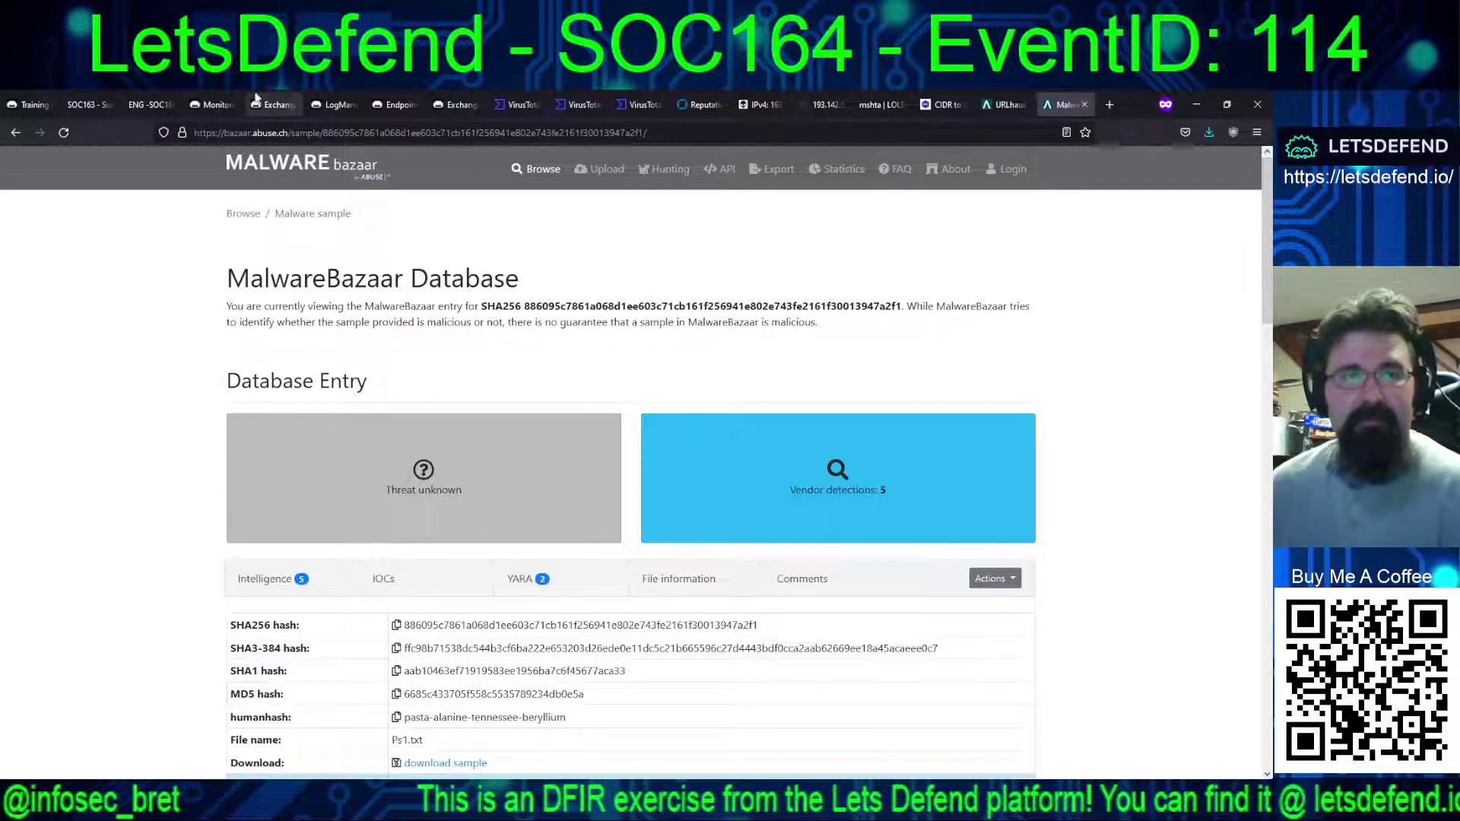
Return to the write-up and read its passage on the sample's content in Notepad and the AnyRun dynamic analysis of Ps1.hta
left_click(148, 104)
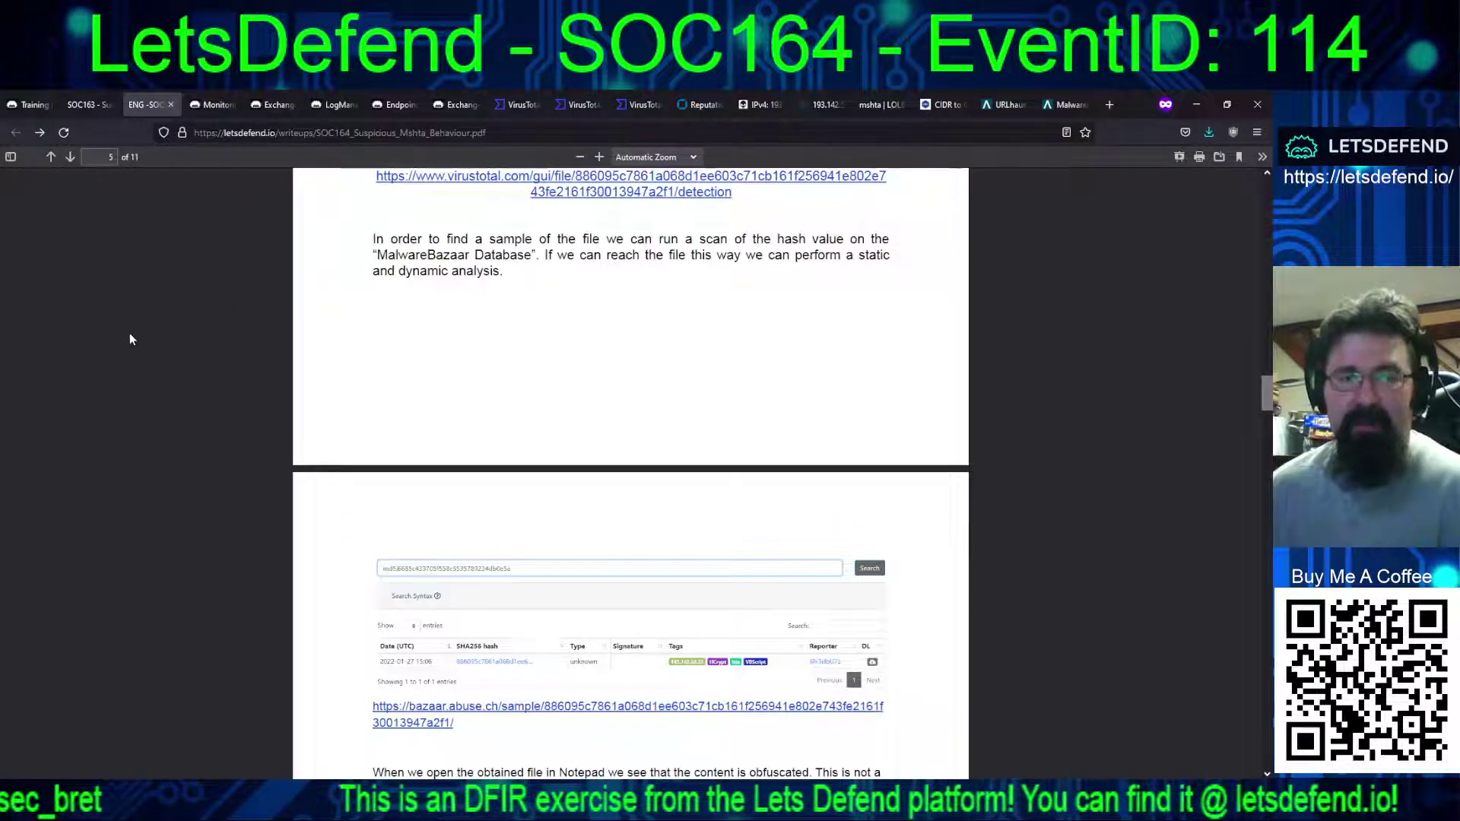
scroll(129, 333, "down", 2)
scroll(129, 333, "down", 4)
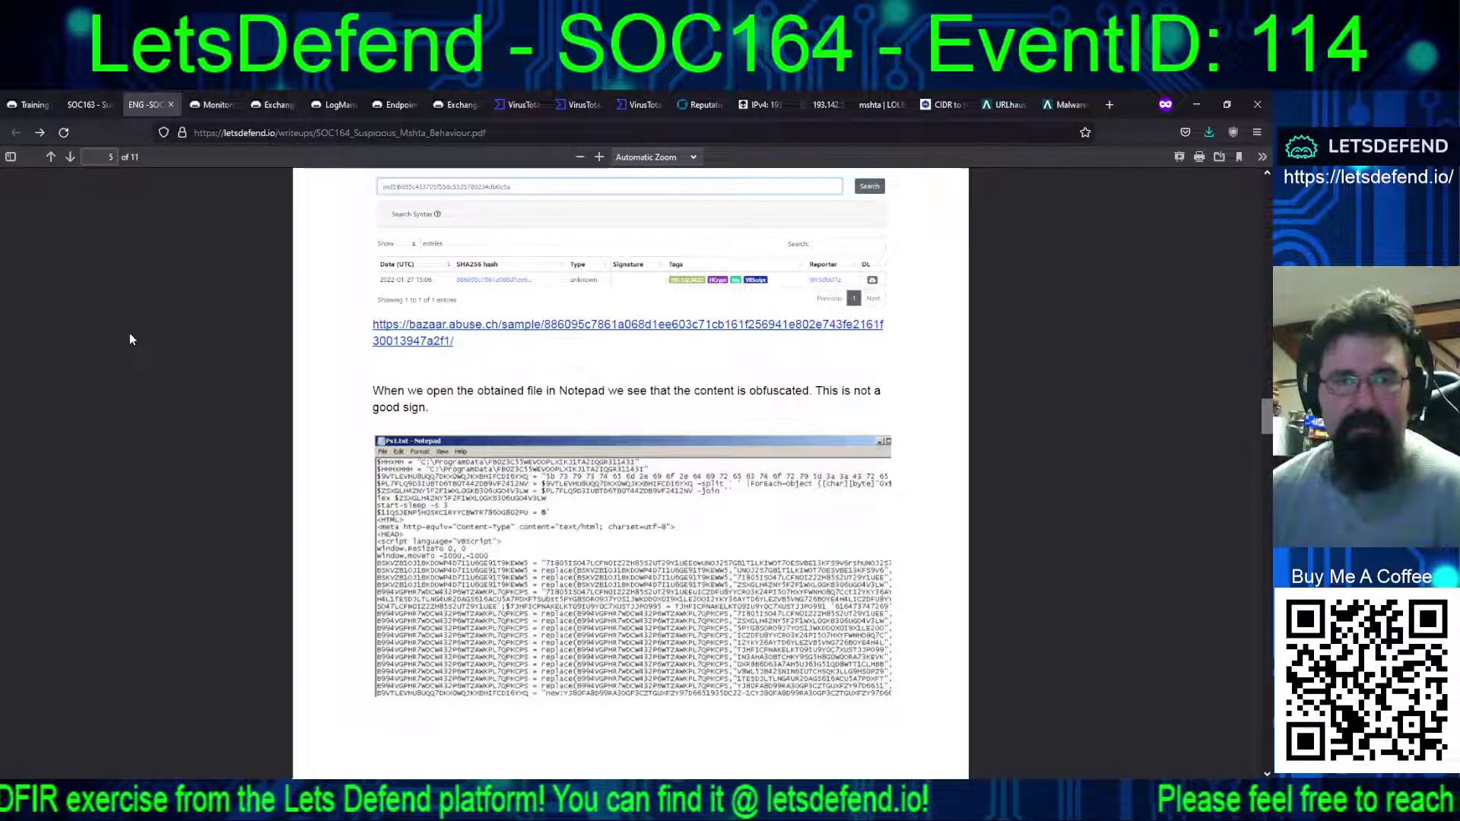
scroll(129, 333, "down", 5)
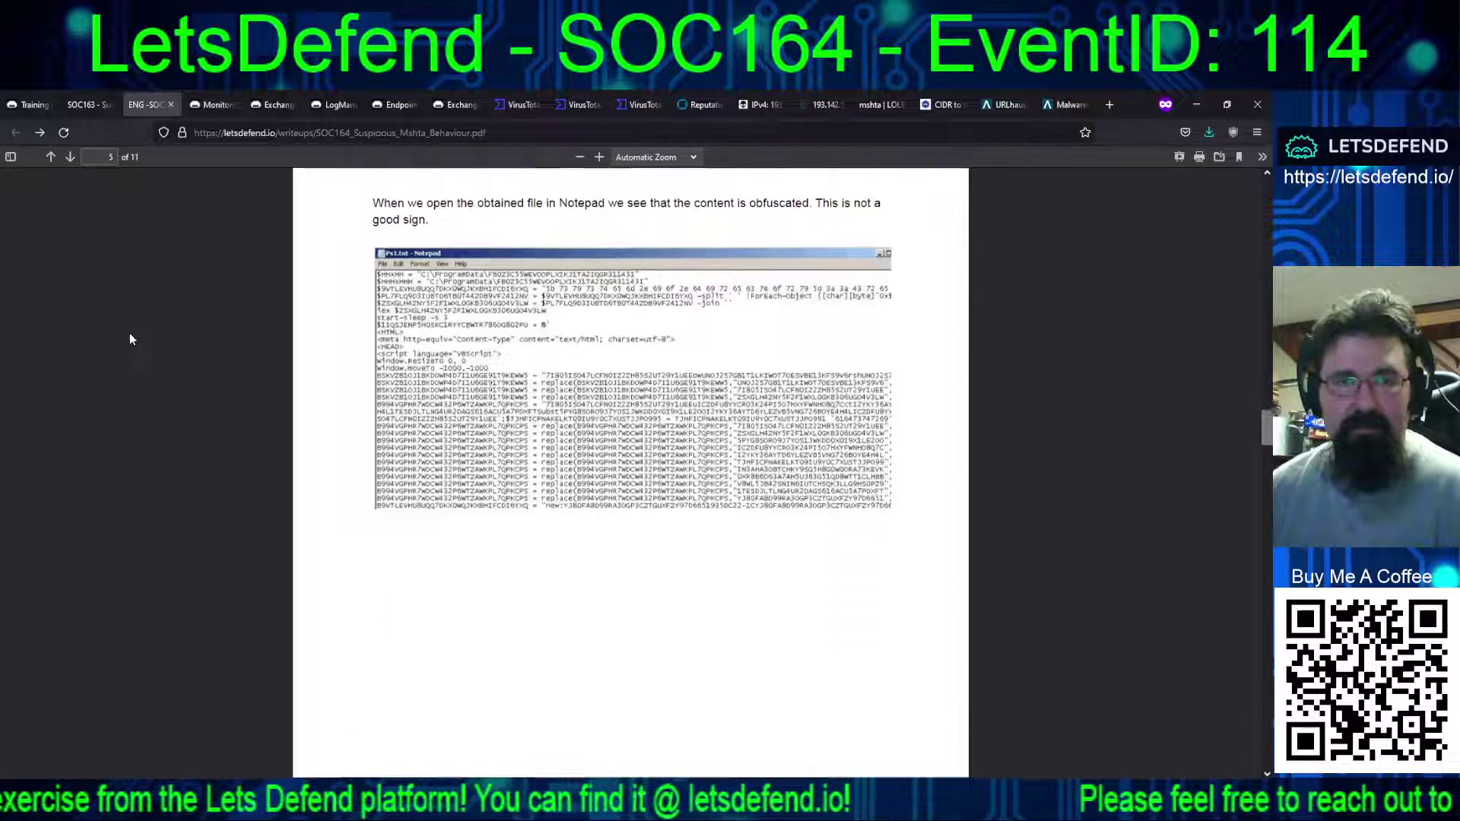
scroll(130, 338, "down", 5)
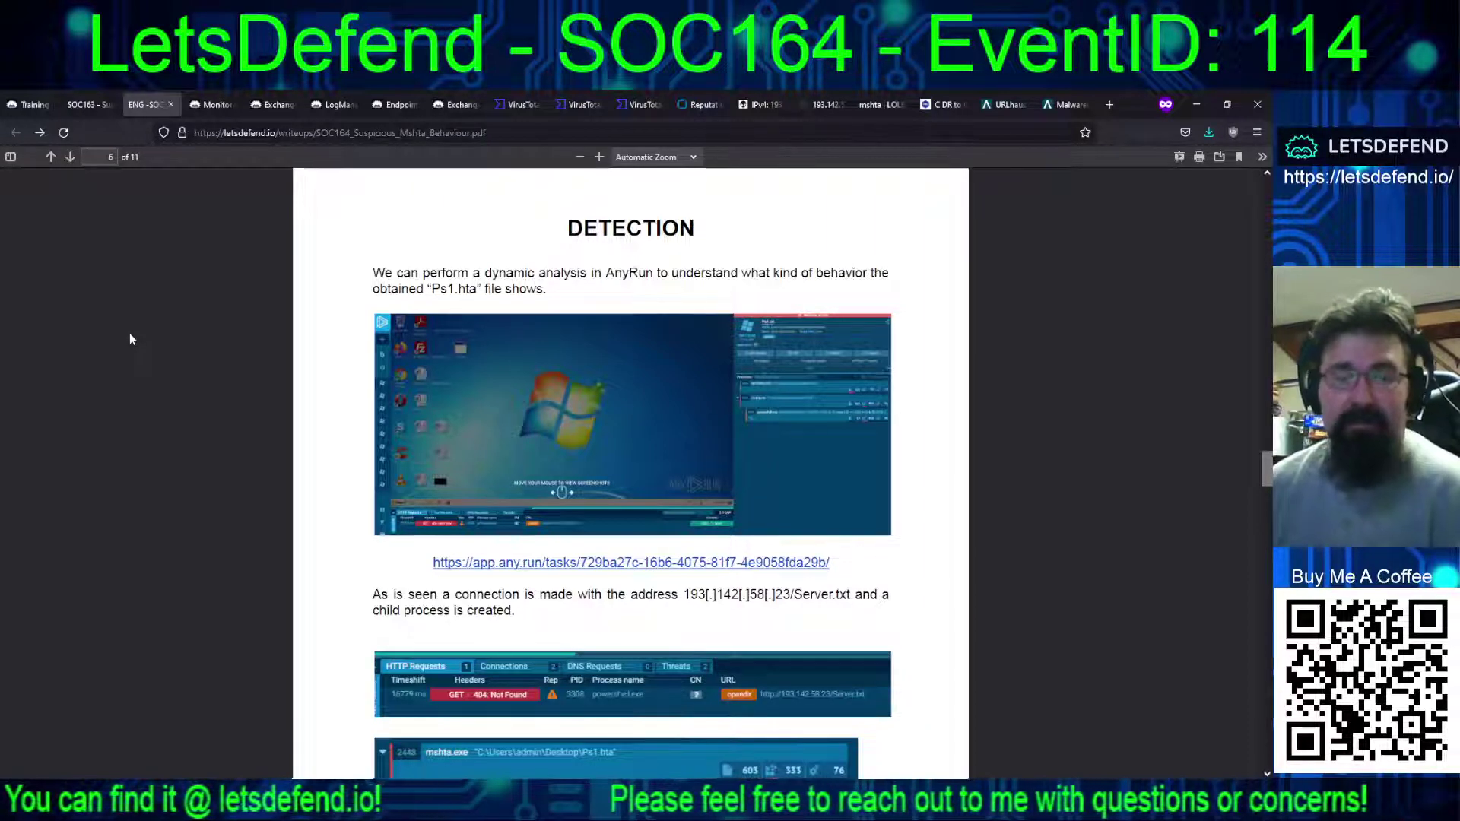
scroll(129, 339, "down", 1)
scroll(130, 339, "down", 2)
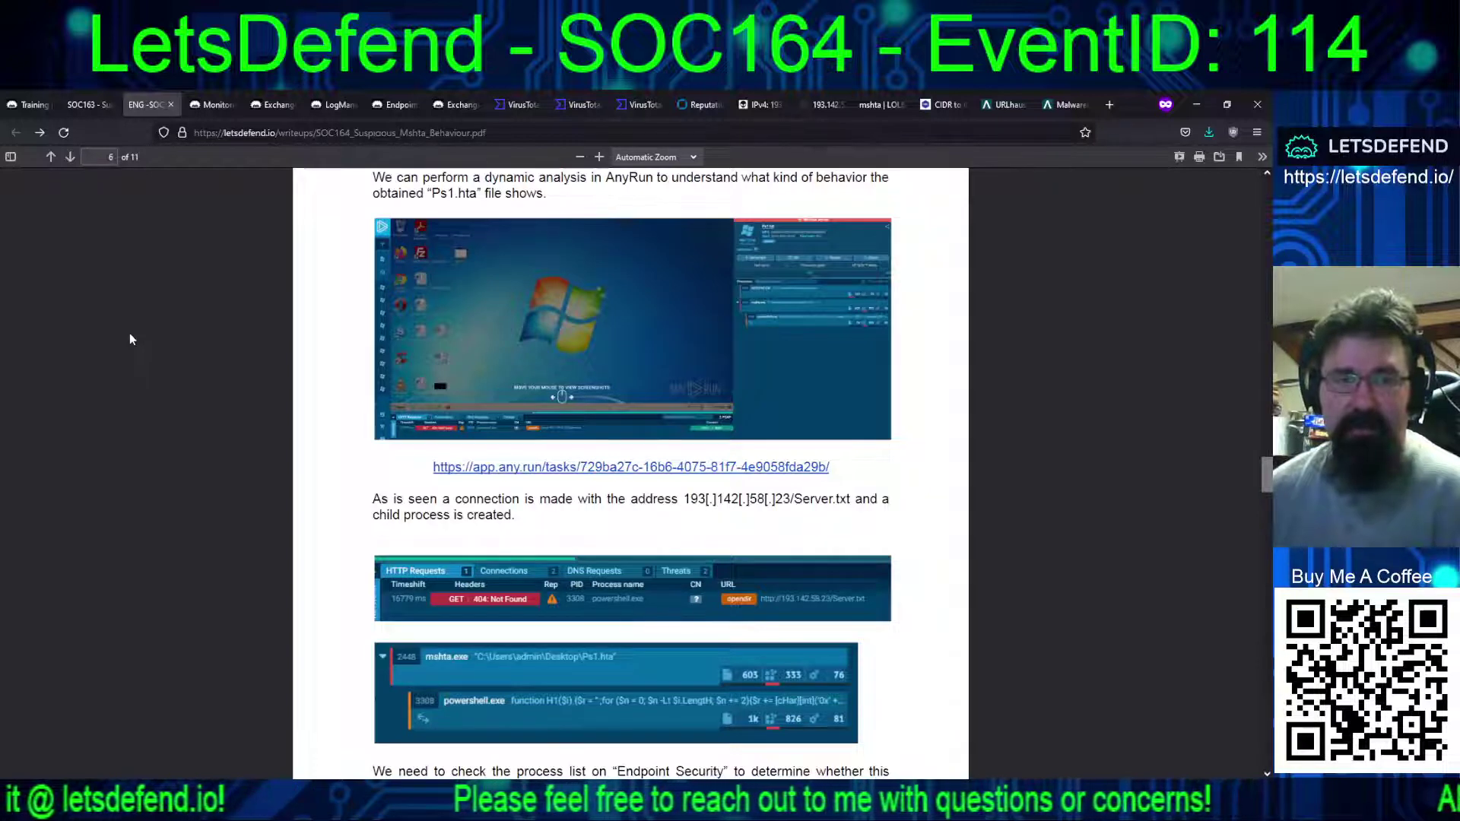
scroll(129, 339, "down", 4)
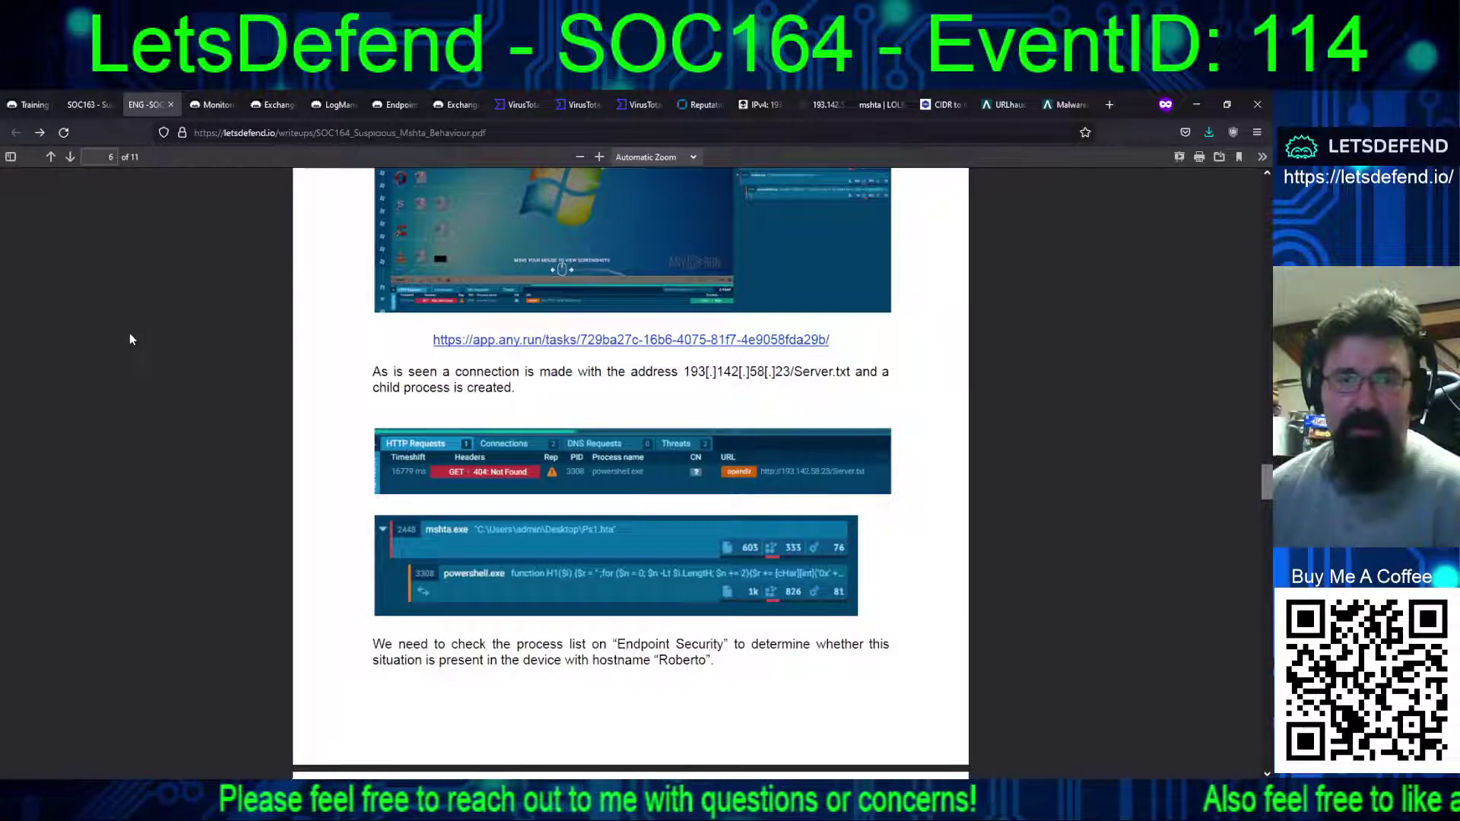
scroll(129, 339, "down", 5)
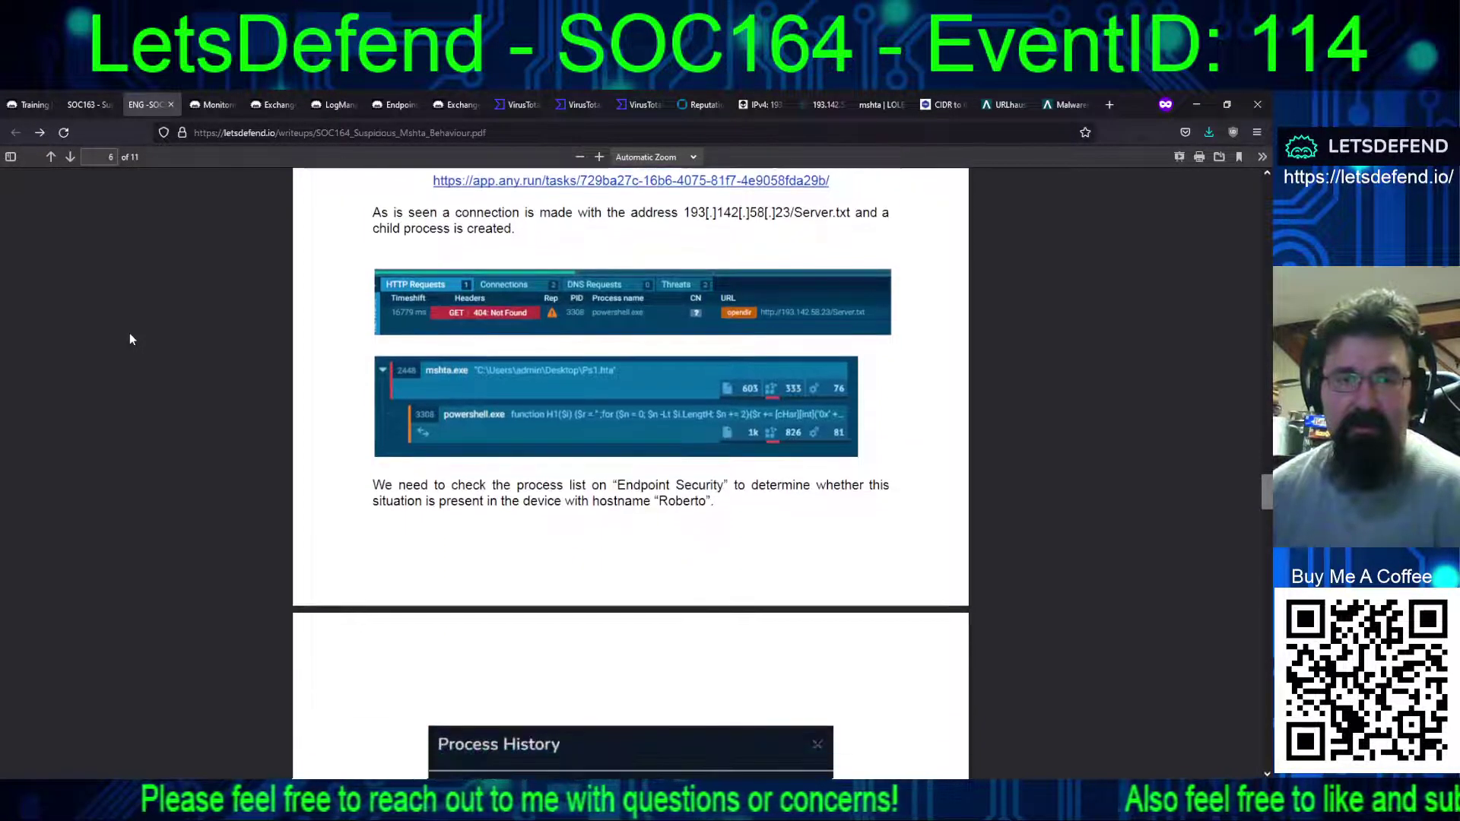
Read the write-up's remaining detection evidence, from the host's process history through the LOLBAS reference and raw log, and its Containment section
scroll(130, 339, "down", 15)
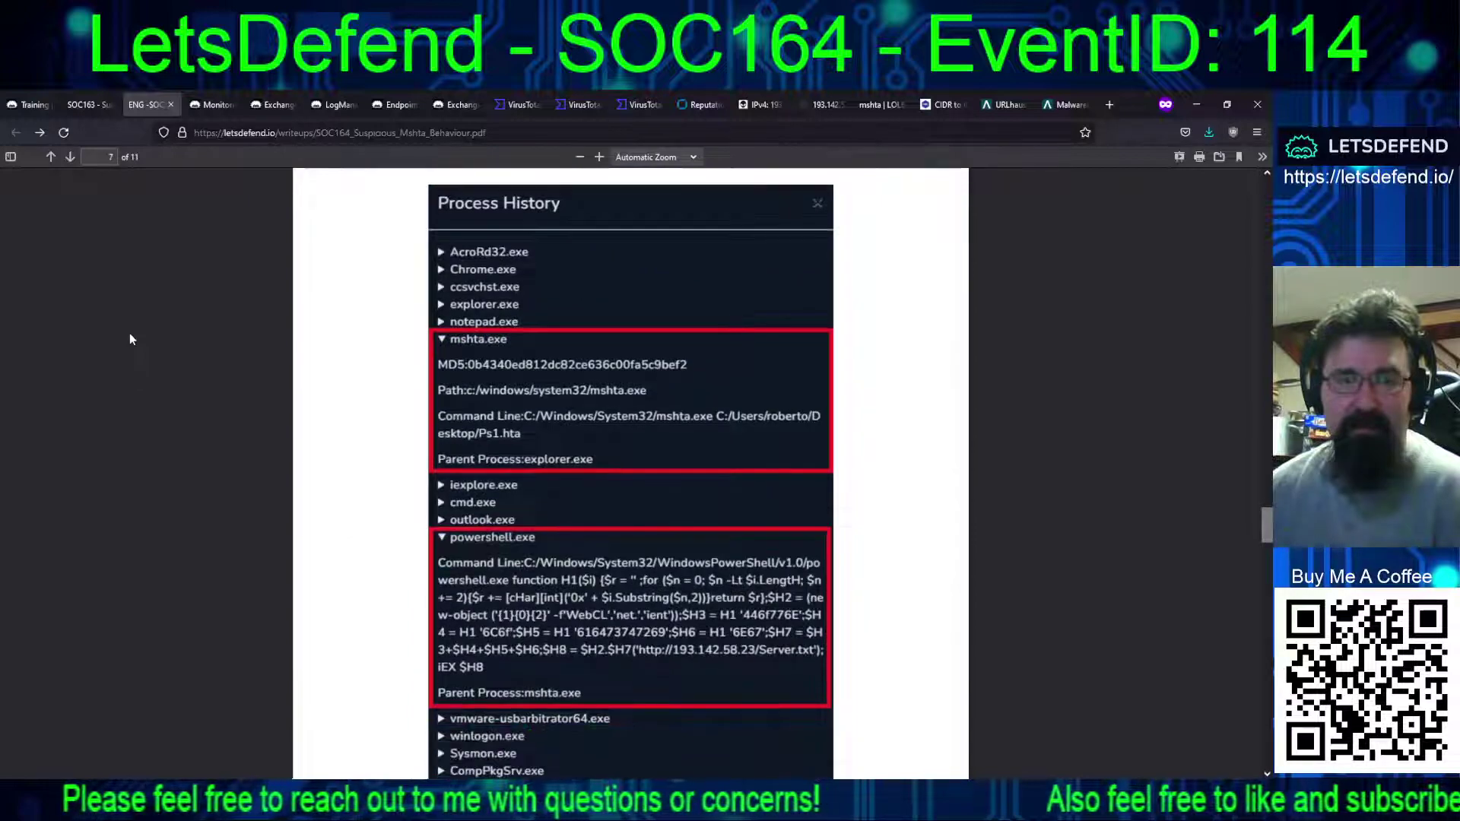
scroll(129, 339, "down", 13)
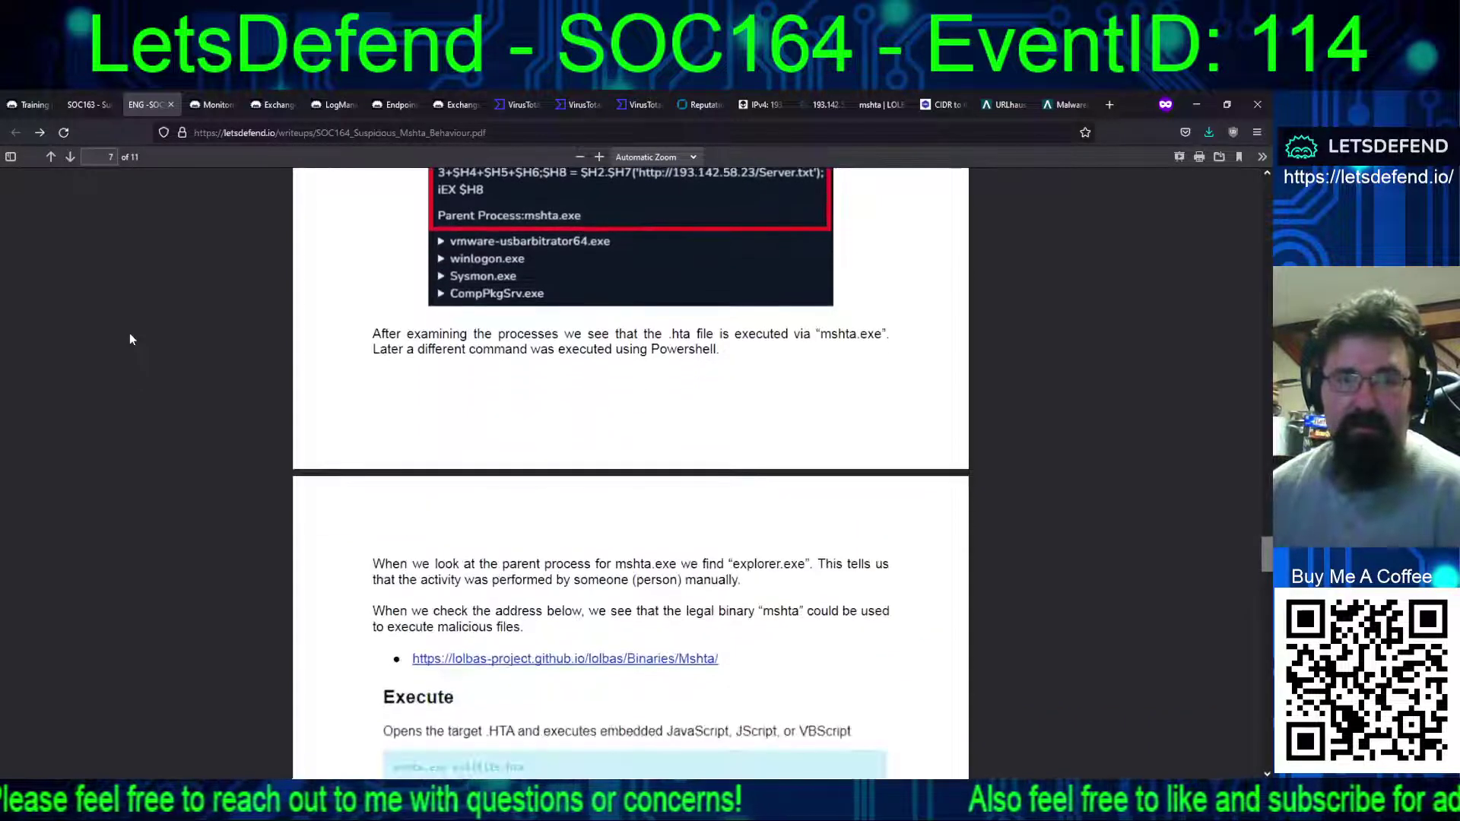
scroll(129, 339, "down", 9)
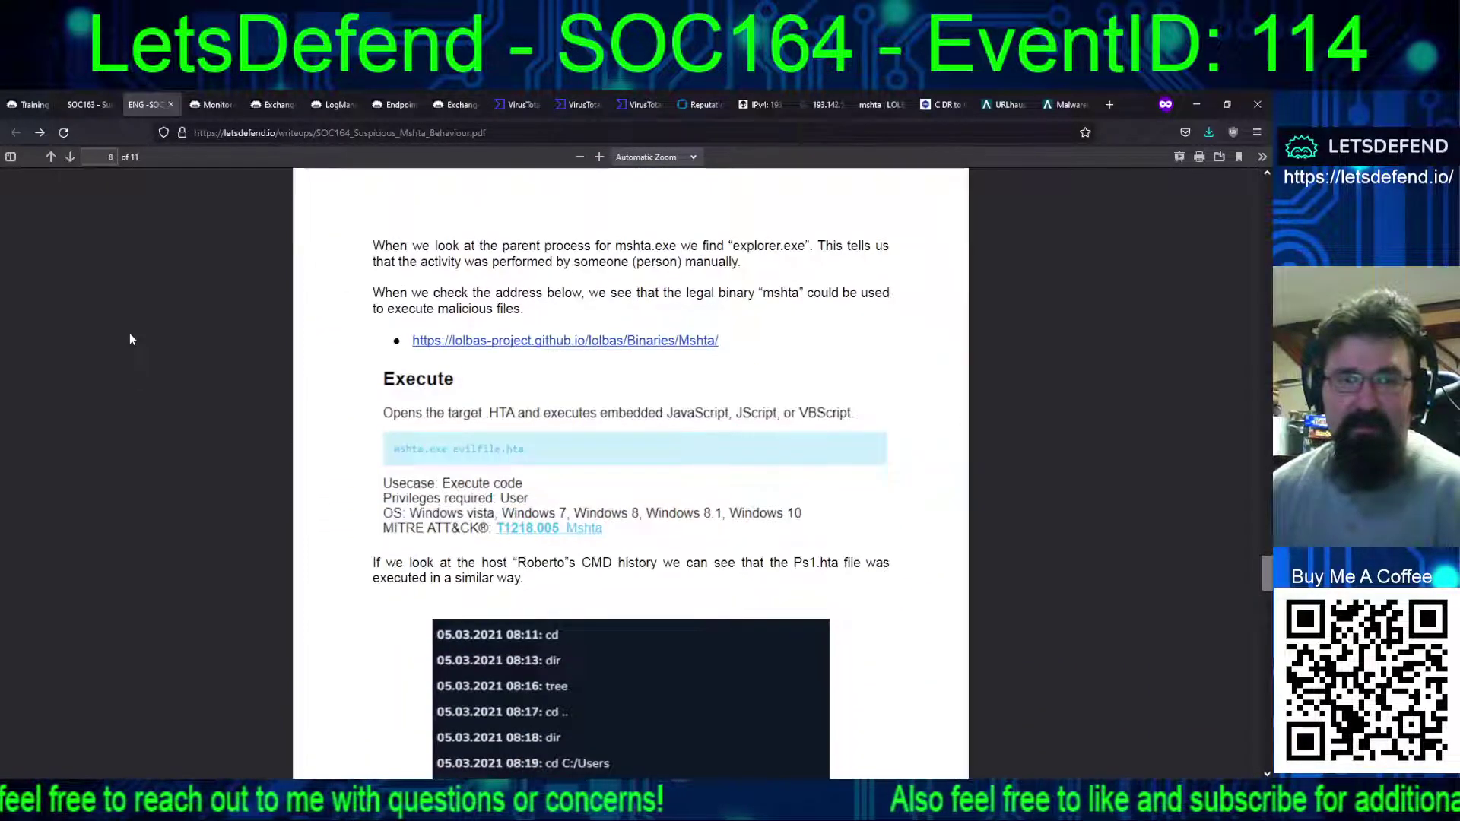
scroll(129, 339, "down", 20)
scroll(129, 339, "down", 8)
scroll(130, 337, "down", 3)
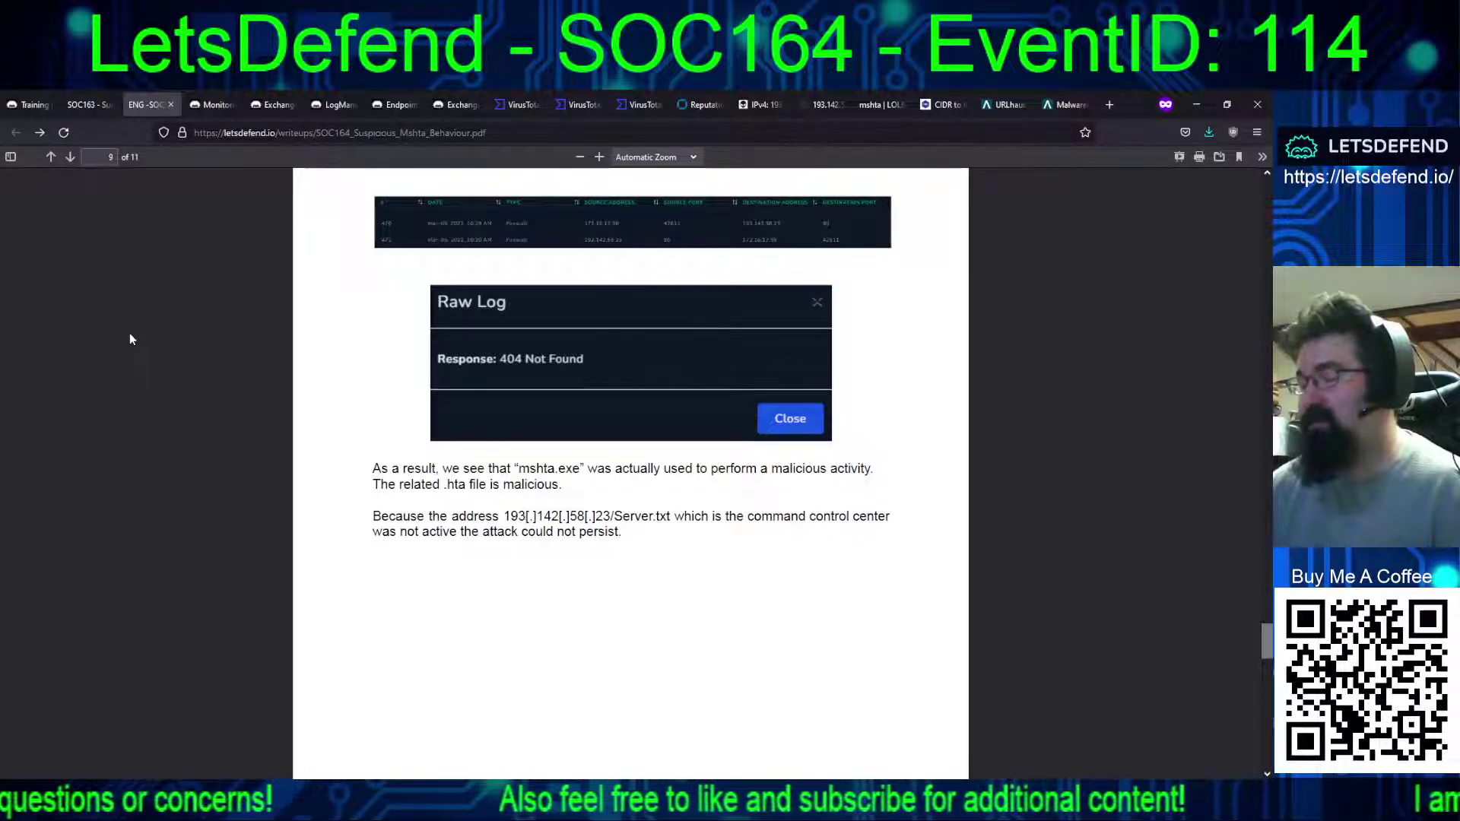
scroll(129, 339, "down", 4)
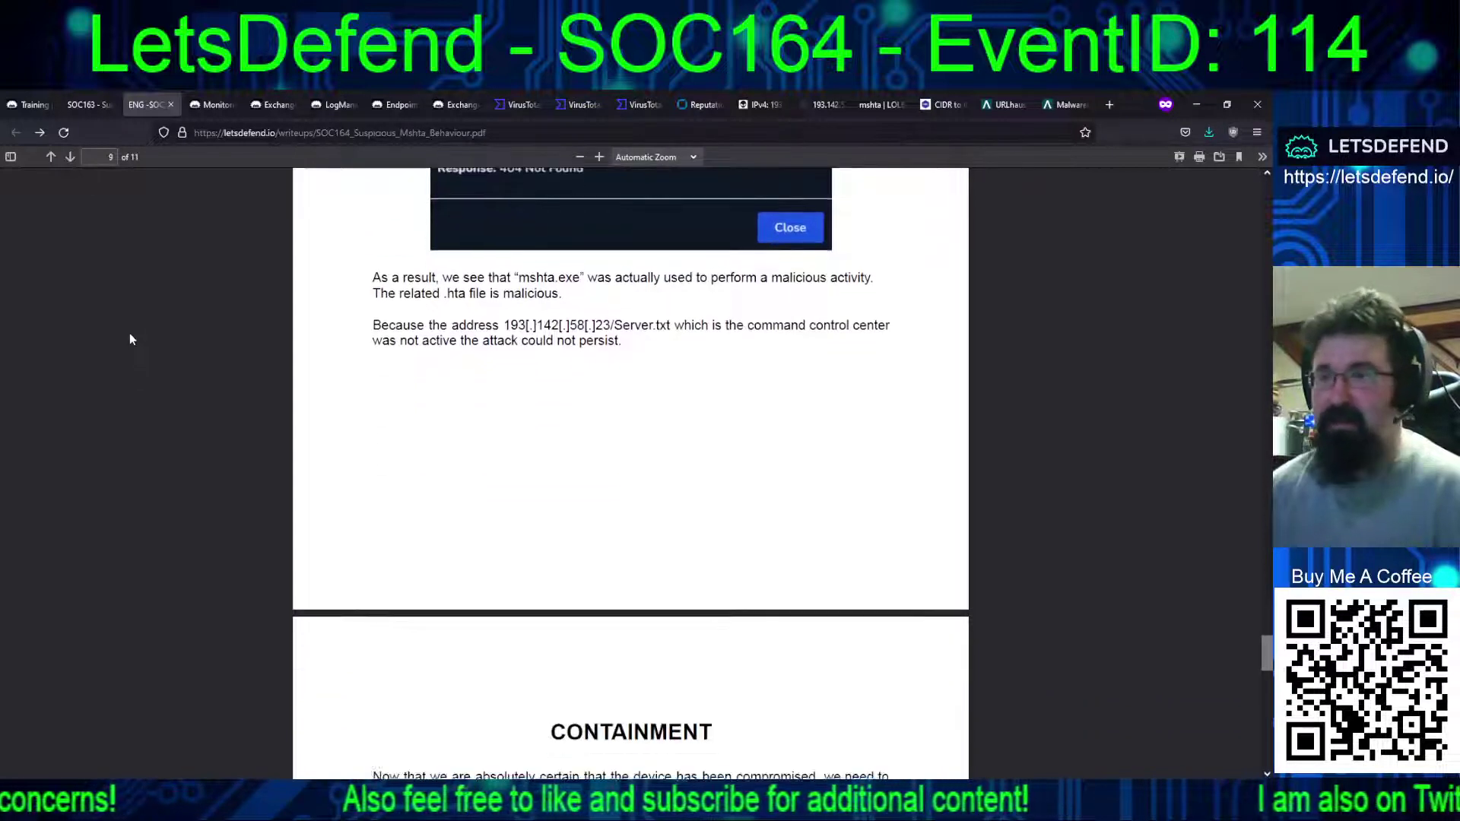
scroll(130, 339, "down", 5)
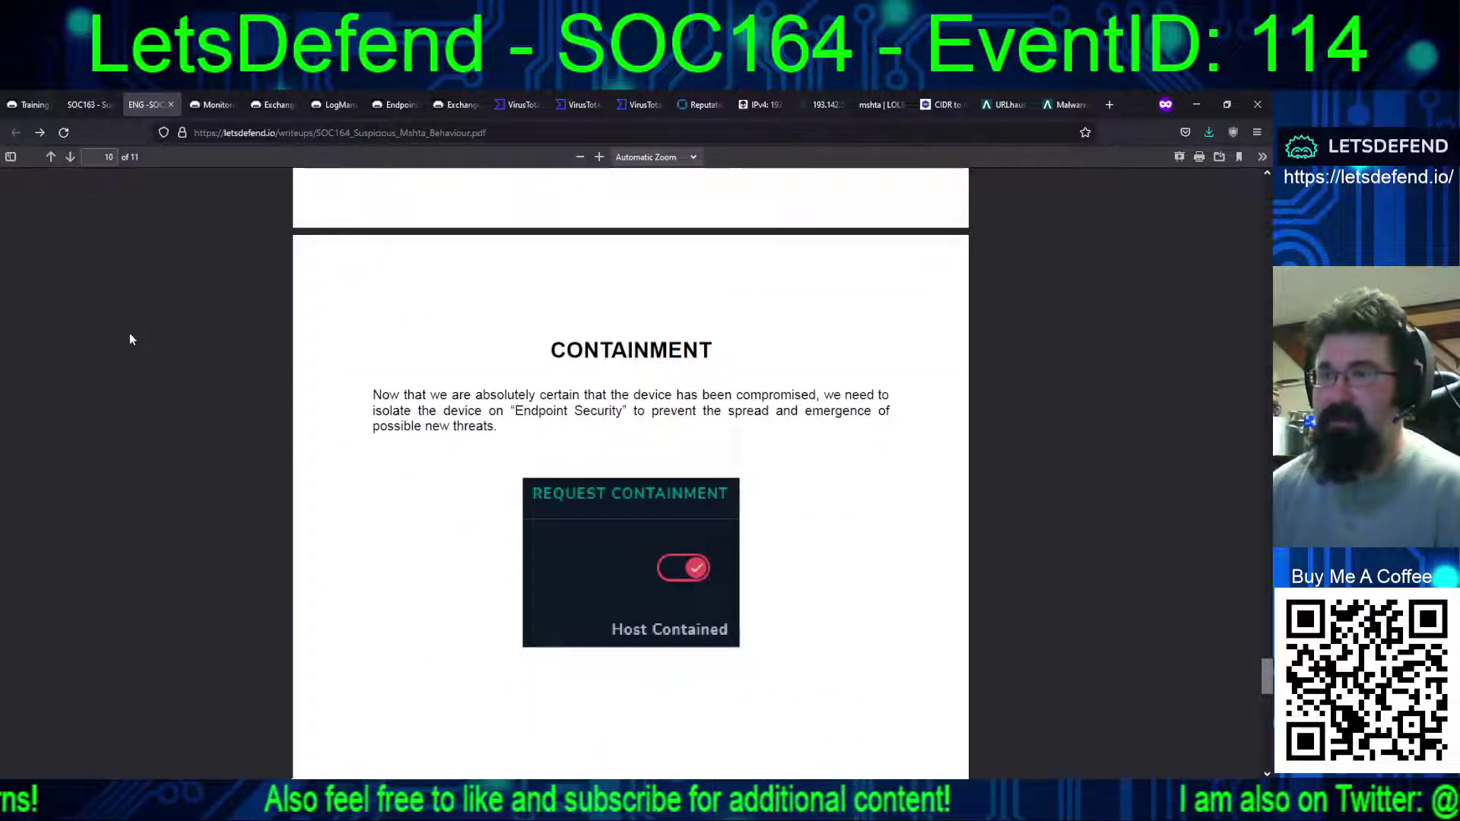